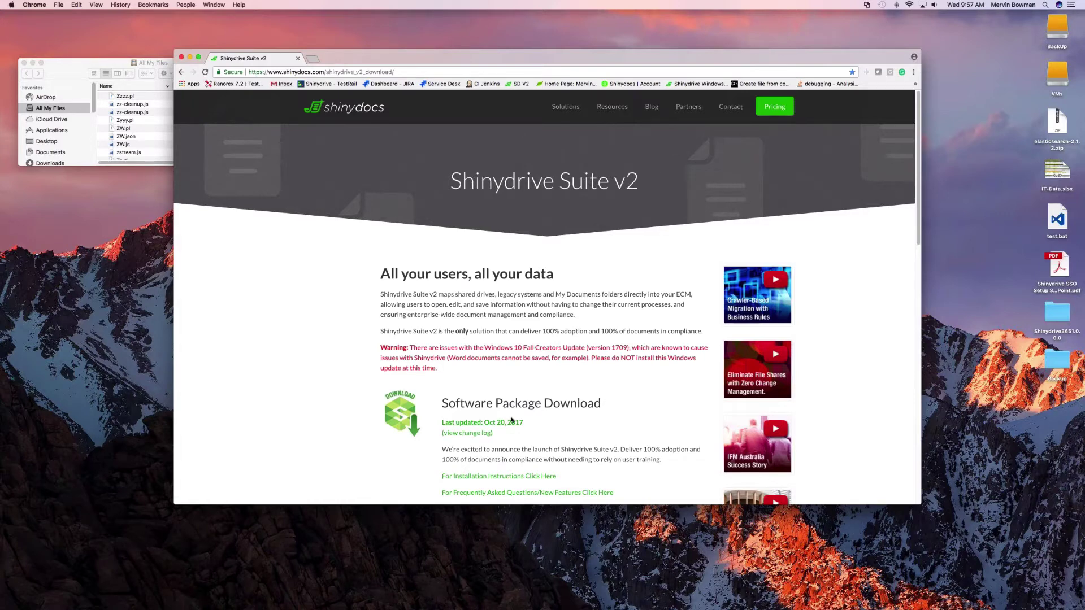
Scroll the Shinydrive Suite v2 page down to the Software Package Download links
{"action": "scroll", "coordinate": [511, 420], "scroll_direction": "down", "scroll_amount": 5}
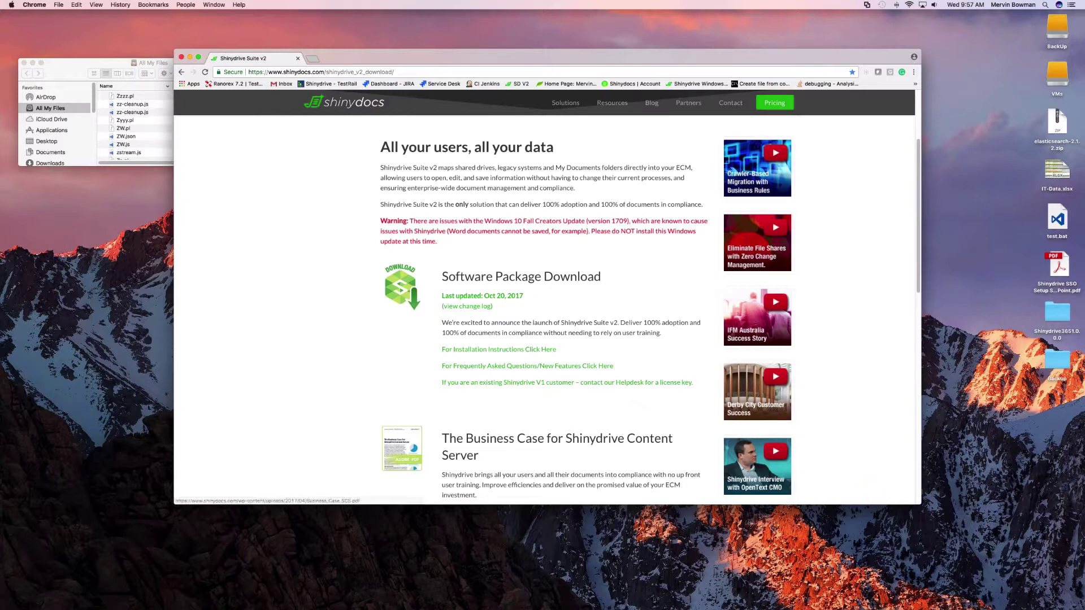
Download shinydrive-suite-2017-10-20.zip and unblock it in its Properties
{"action": "left_click", "coordinate": [403, 289]}
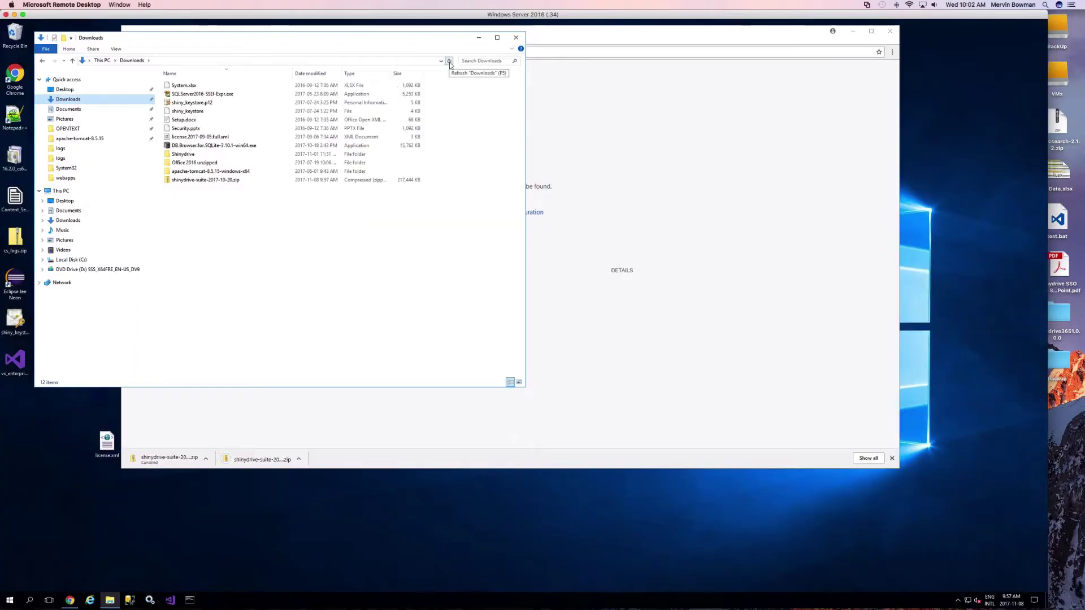
{"action": "left_click", "coordinate": [186, 181]}
{"action": "right_click", "coordinate": [187, 181]}
{"action": "left_click", "coordinate": [226, 332]}
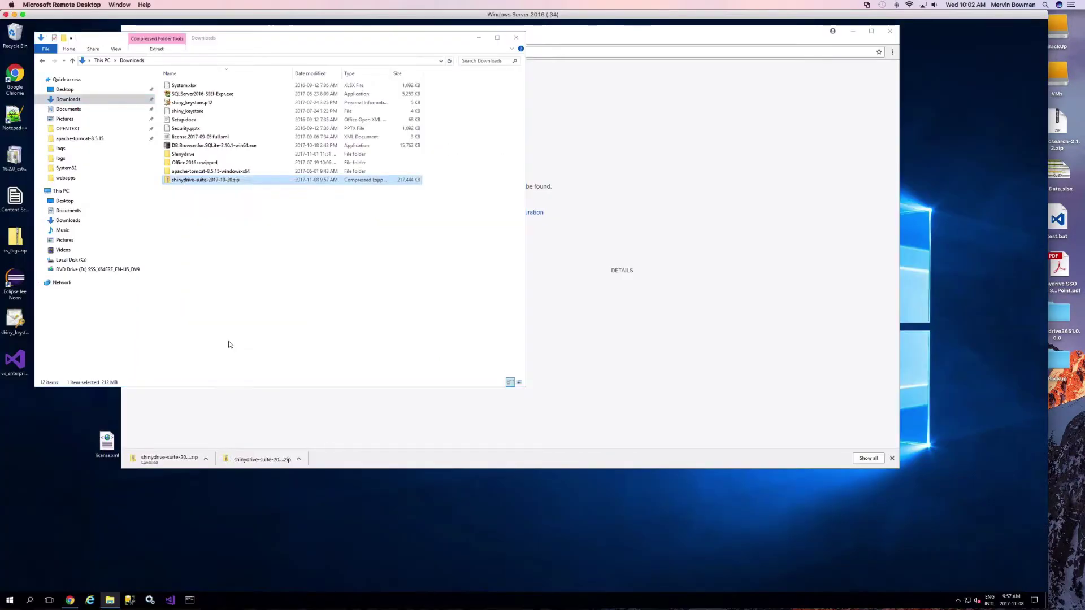
{"action": "left_click", "coordinate": [299, 348]}
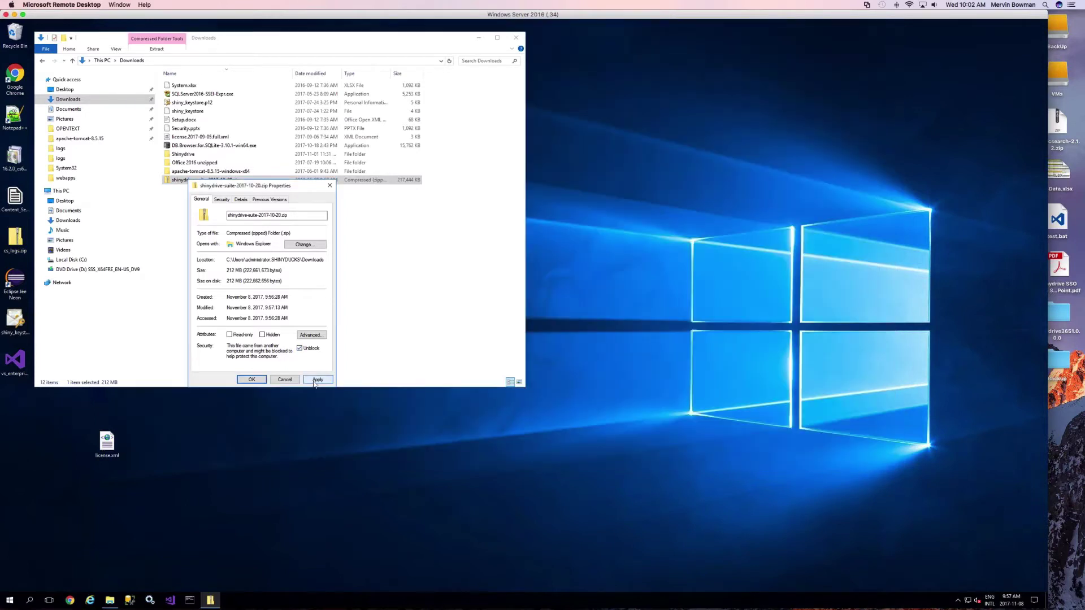
{"action": "left_click", "coordinate": [315, 380]}
{"action": "left_click", "coordinate": [251, 379]}
Extract all files from the zip into the default folder
{"action": "right_click", "coordinate": [174, 180]}
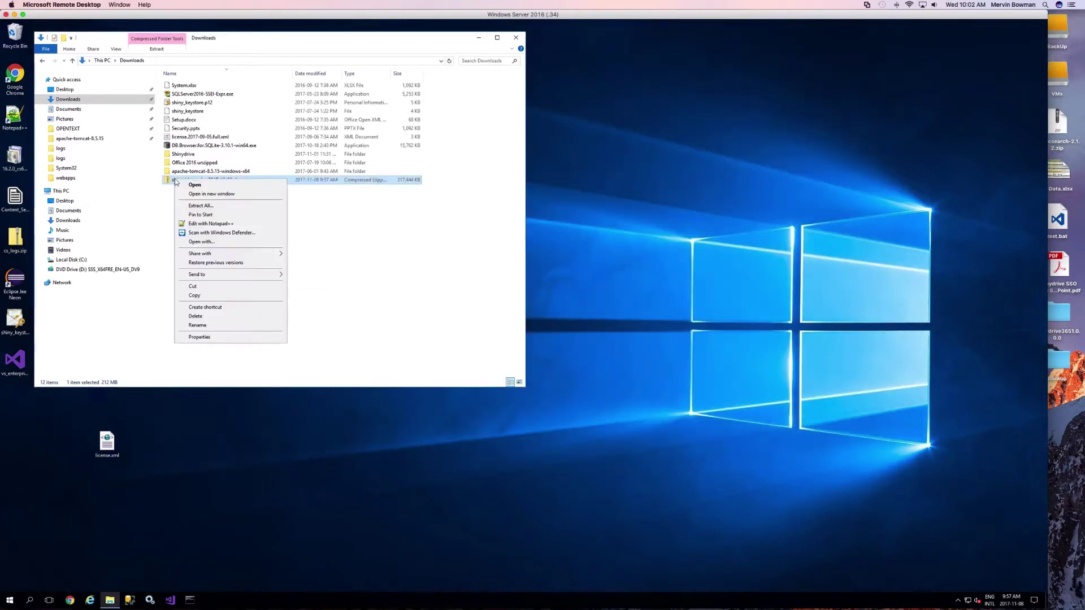
{"action": "left_click", "coordinate": [199, 205]}
{"action": "key", "text": "Return"}
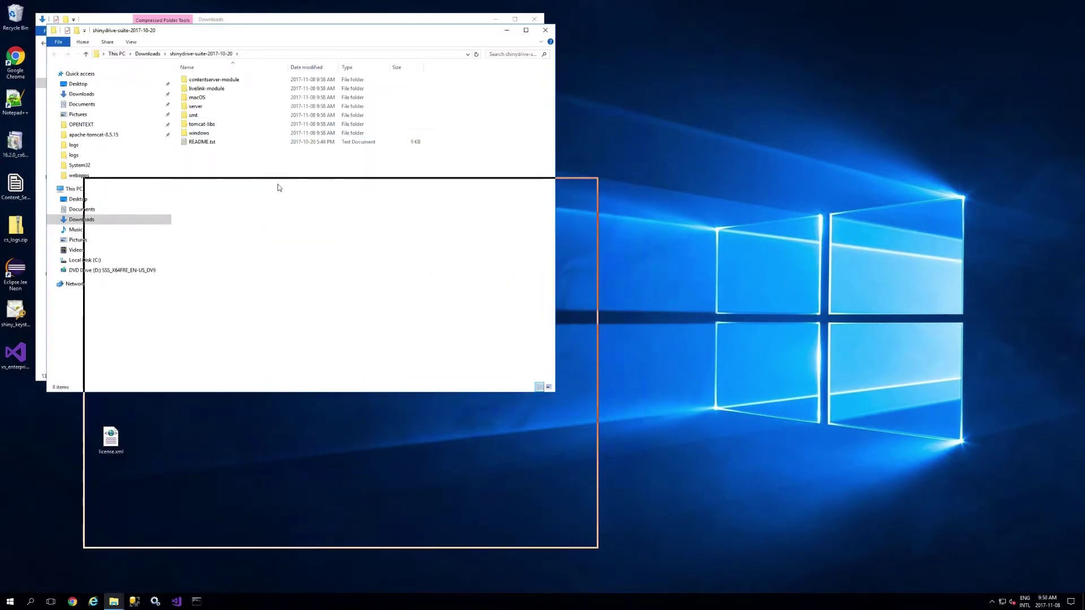
Arrange the extracted suite window top left and the second Explorer window top right
{"action": "left_click_drag", "start_coordinate": [278, 187], "coordinate": [280, 188]}
{"action": "left_click_drag", "start_coordinate": [316, 18], "coordinate": [825, 20]}
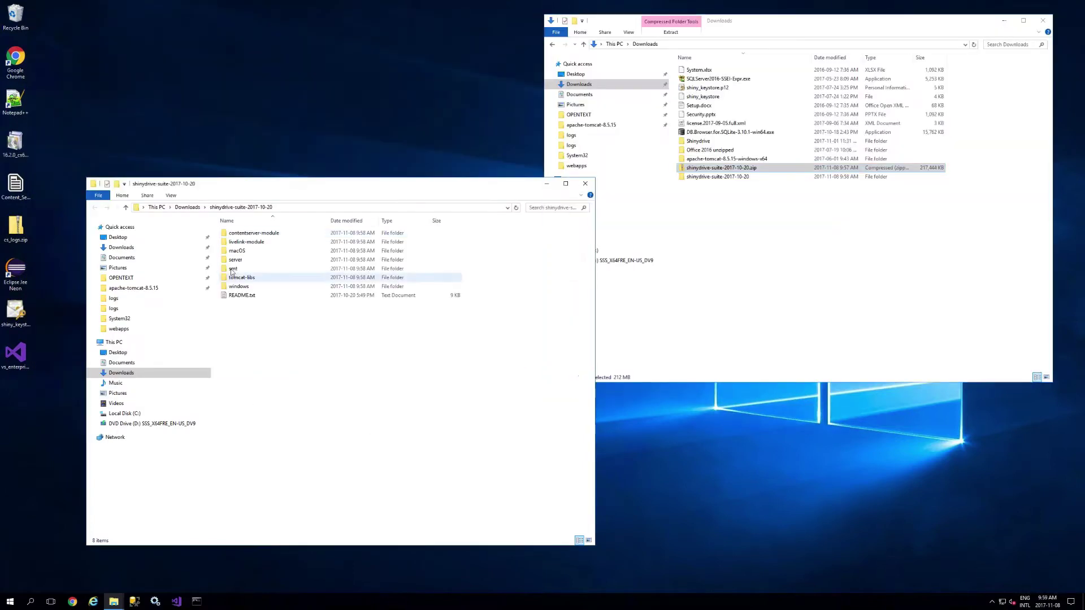
{"action": "left_click_drag", "start_coordinate": [252, 184], "coordinate": [203, 28]}
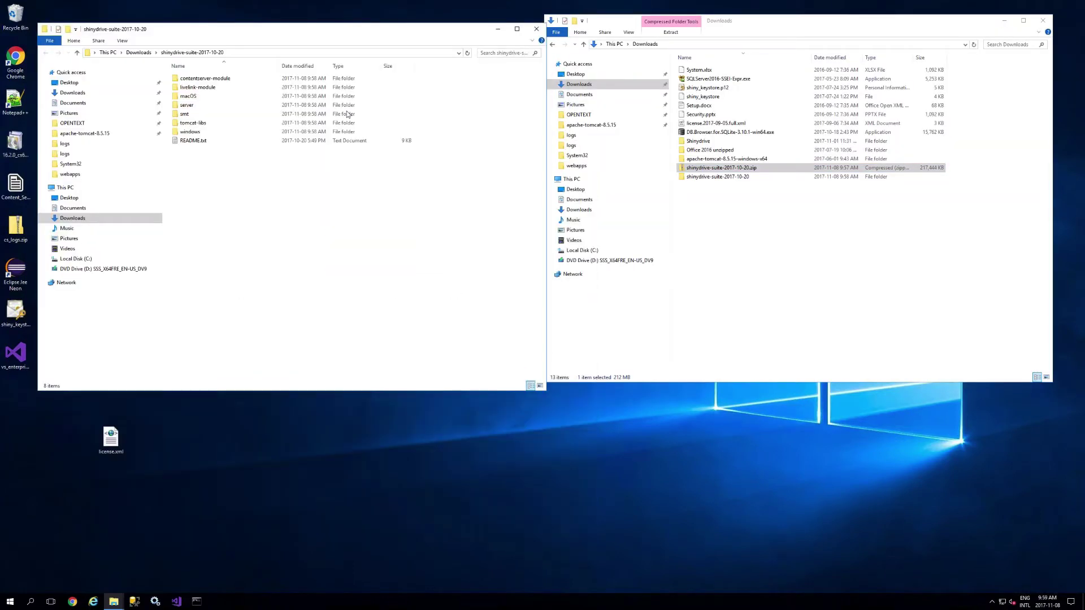
{"action": "left_click_drag", "start_coordinate": [546, 390], "coordinate": [459, 228]}
Browse the right window to Tomcat's webapps, open the suite's server folder, and bring up Services
{"action": "left_click", "coordinate": [757, 267]}
{"action": "left_click", "coordinate": [569, 253]}
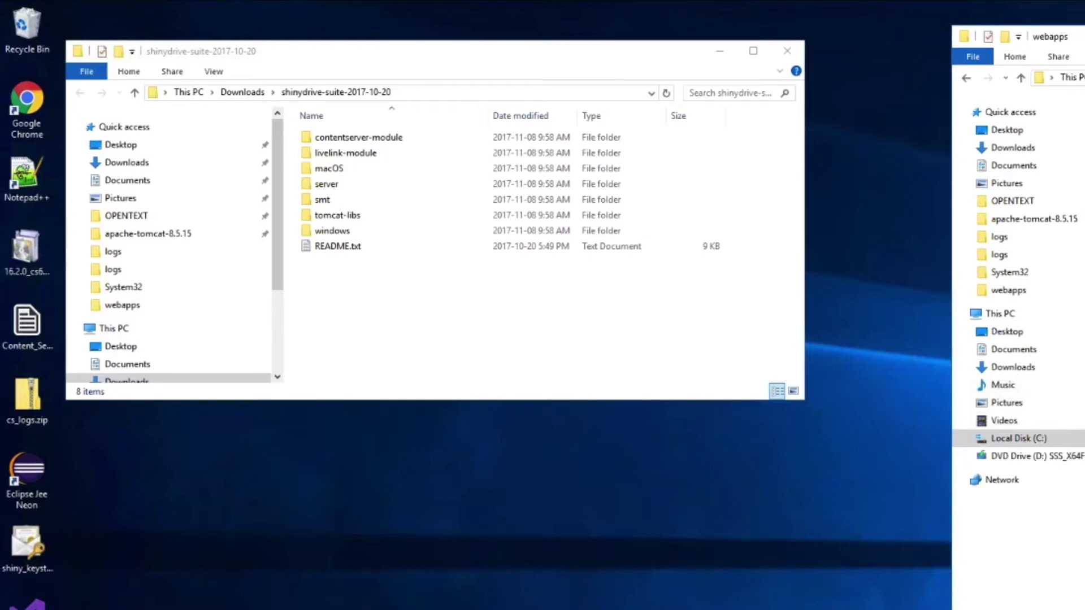
{"action": "double_click", "coordinate": [321, 185]}
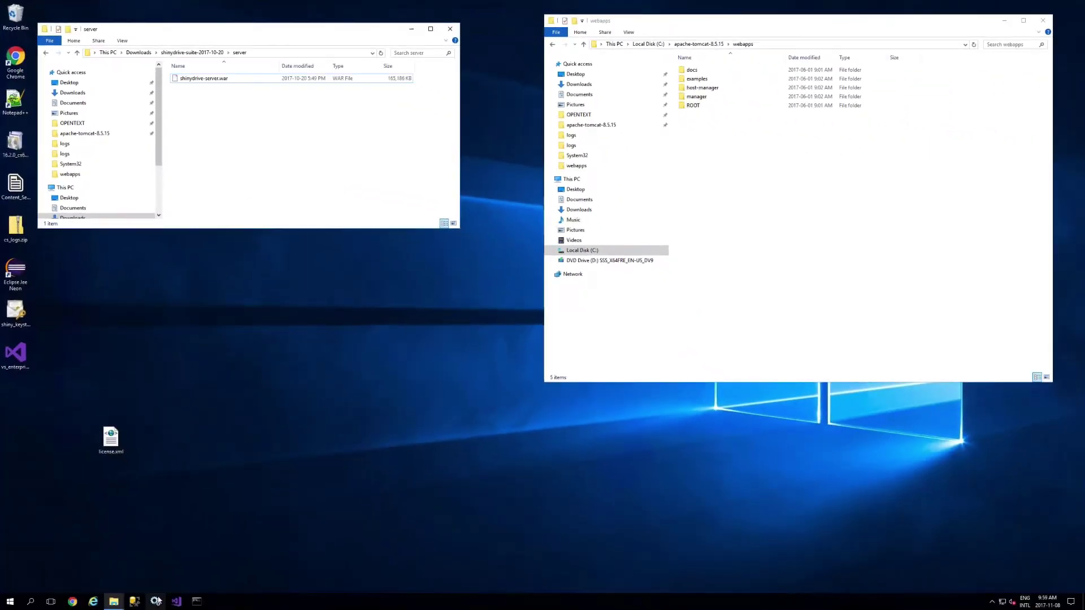
{"action": "left_click", "coordinate": [156, 601]}
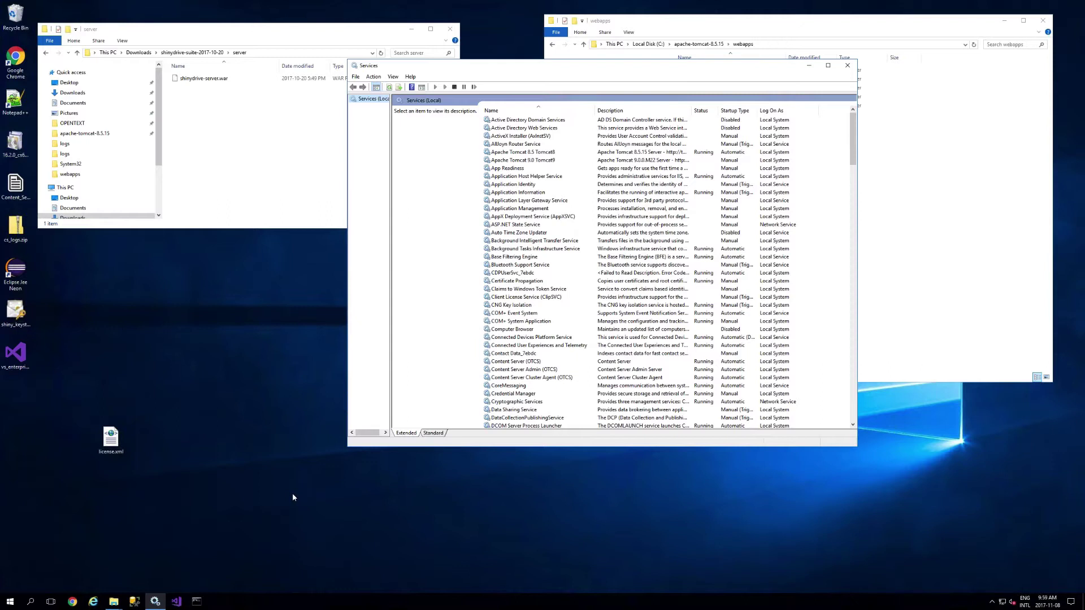
Stop the Apache Tomcat 8.5 Tomcat8 service and move Services to the lower left
{"action": "left_click", "coordinate": [534, 152]}
{"action": "right_click", "coordinate": [533, 153]}
{"action": "left_click", "coordinate": [551, 165]}
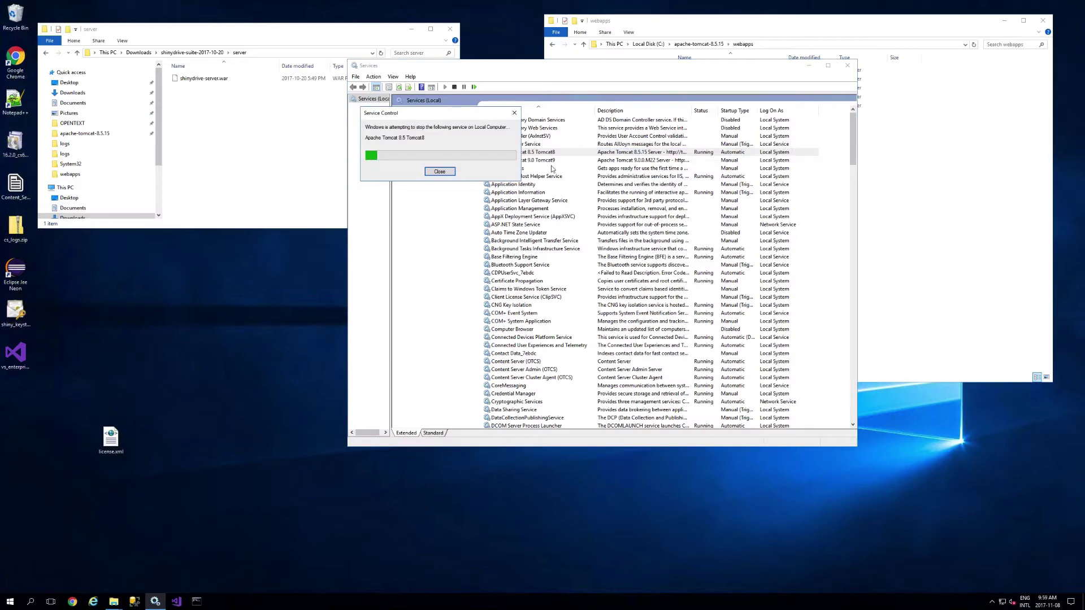
{"action": "left_click_drag", "start_coordinate": [586, 66], "coordinate": [337, 205]}
{"action": "left_click_drag", "start_coordinate": [347, 250], "coordinate": [347, 427]}
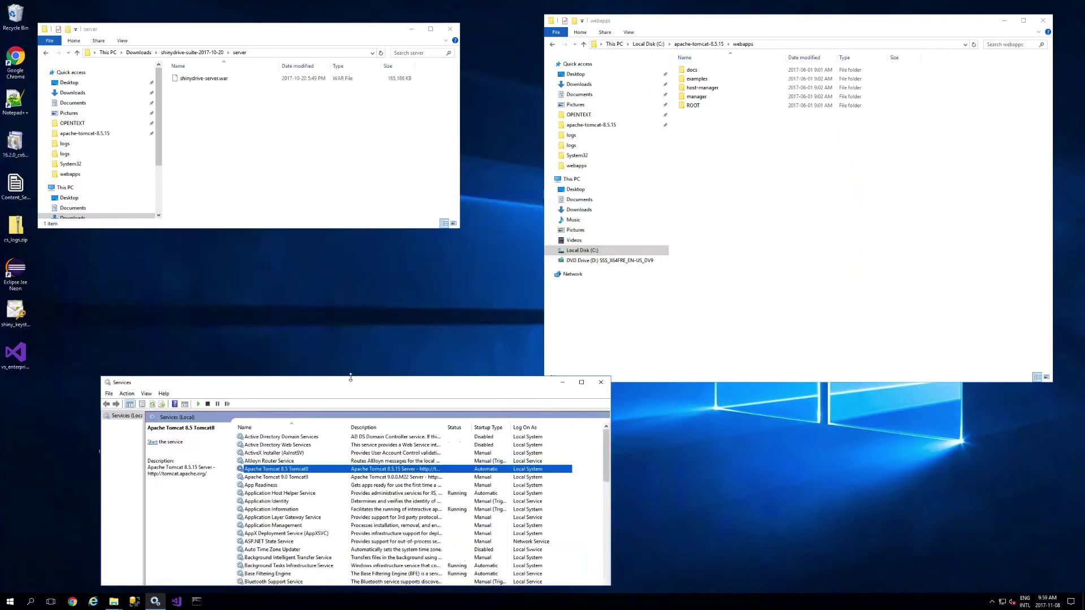
{"action": "left_click", "coordinate": [203, 79]}
Copy shinydrive-server.war into Tomcat's webapps folder
{"action": "right_click", "coordinate": [202, 82]}
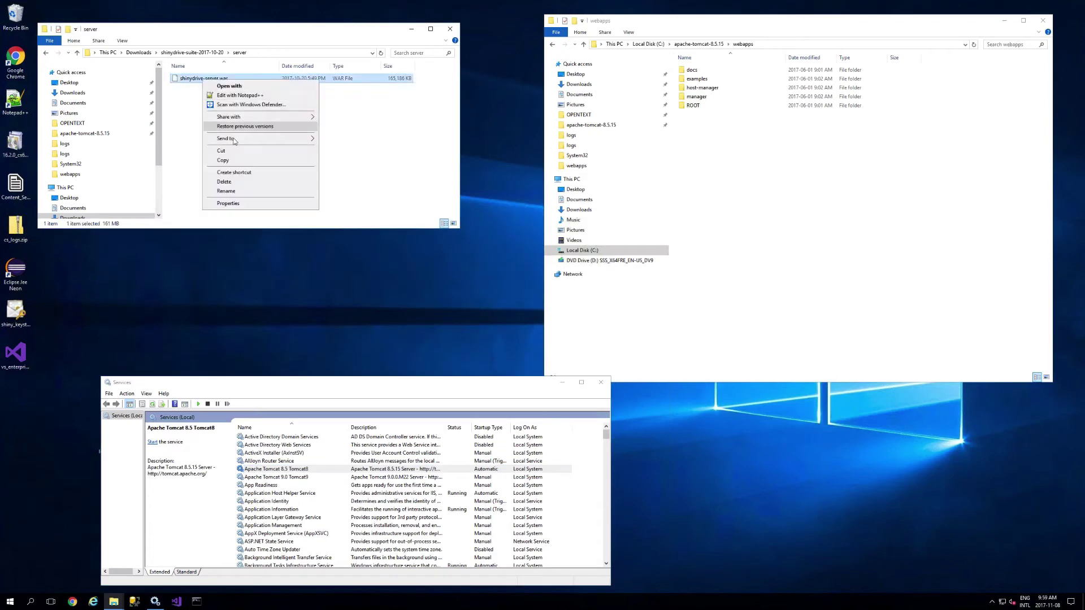
{"action": "left_click", "coordinate": [238, 164]}
{"action": "left_click", "coordinate": [695, 169]}
{"action": "right_click", "coordinate": [695, 169]}
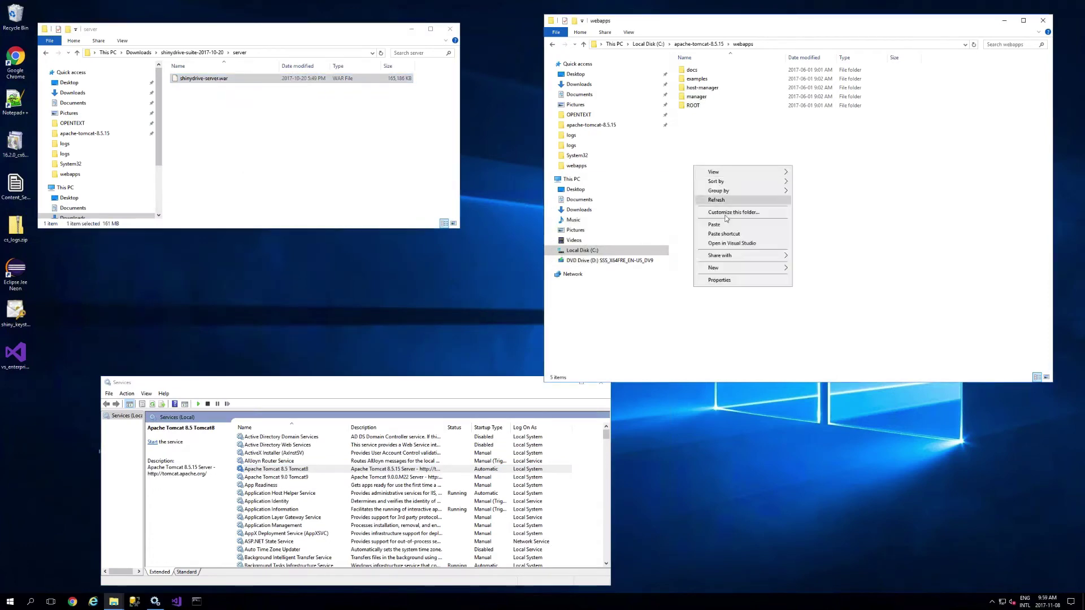
{"action": "left_click", "coordinate": [714, 225]}
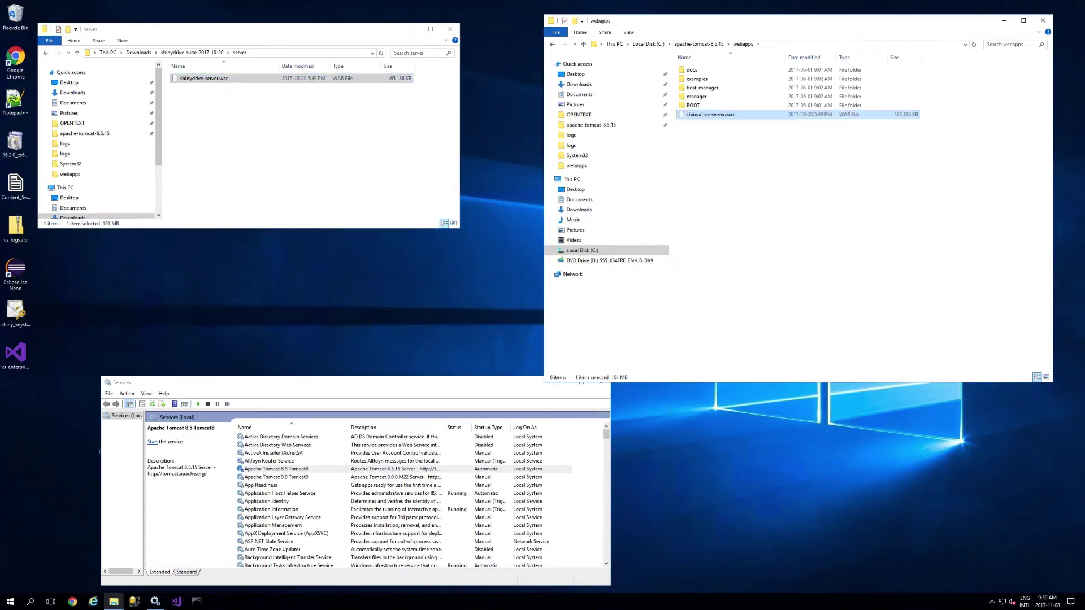
Move Services aside and browse the suite's module folders to contentserver-module
{"action": "left_click_drag", "start_coordinate": [418, 386], "coordinate": [374, 300]}
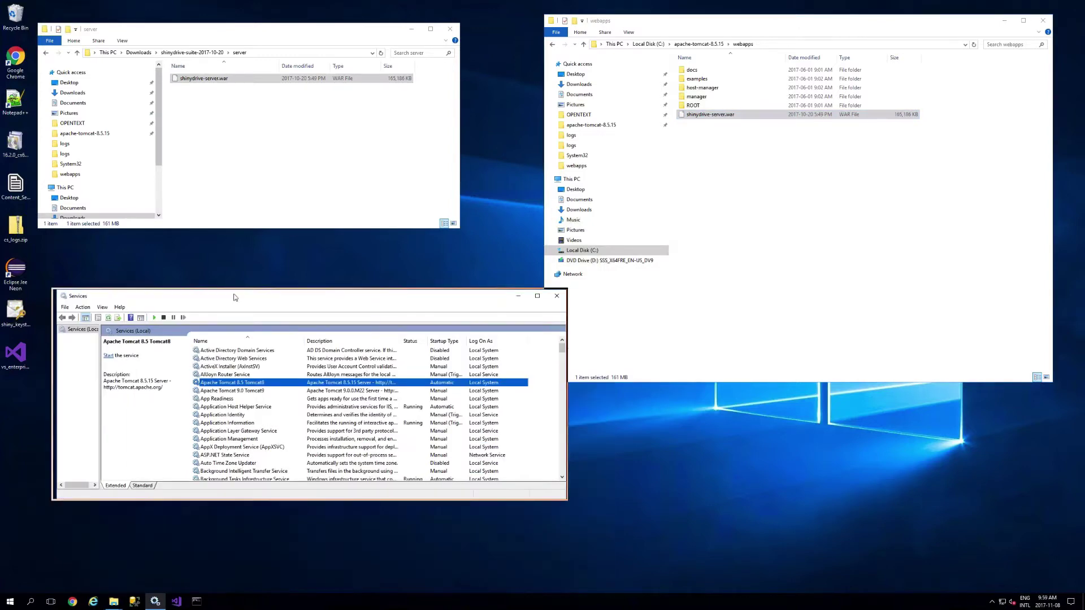
{"action": "left_click_drag", "start_coordinate": [235, 298], "coordinate": [200, 279]}
{"action": "left_click", "coordinate": [199, 56]}
{"action": "left_click", "coordinate": [199, 52]}
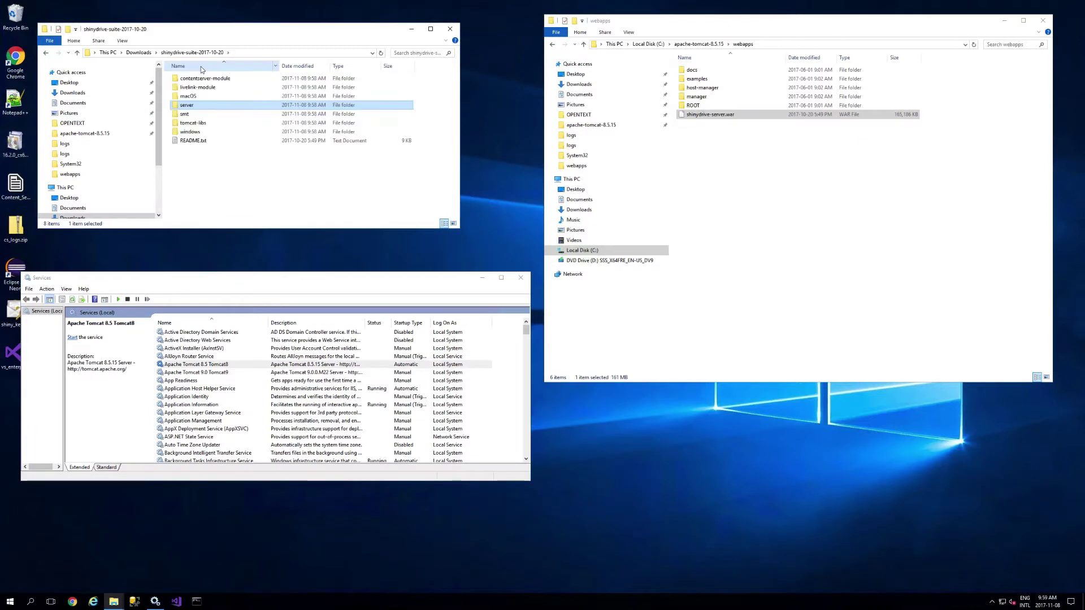
{"action": "double_click", "coordinate": [192, 83]}
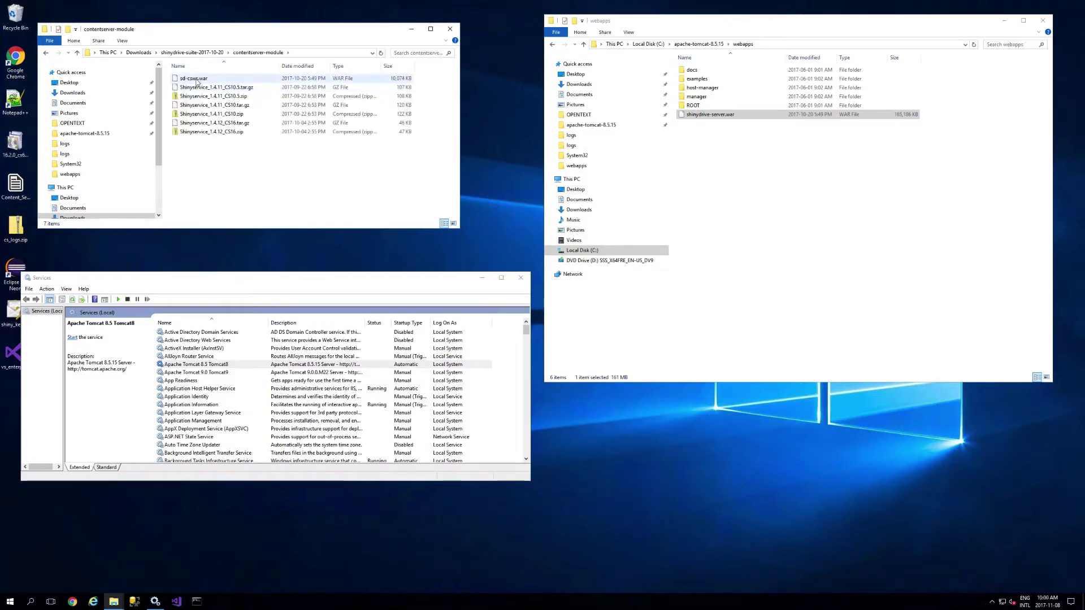
{"action": "left_click", "coordinate": [192, 52]}
{"action": "double_click", "coordinate": [199, 87]}
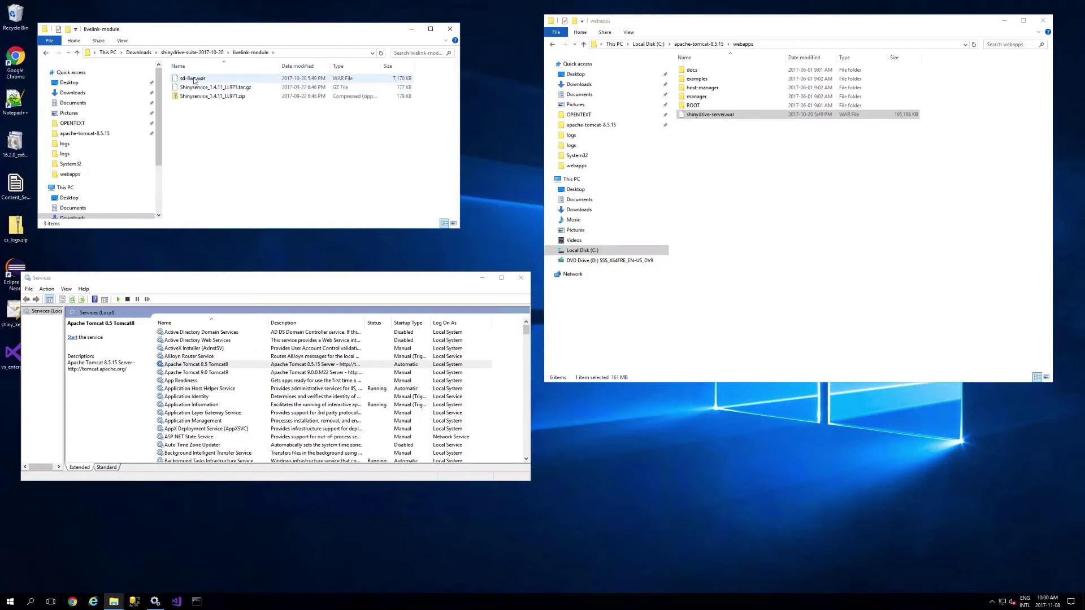
{"action": "left_click", "coordinate": [209, 52]}
{"action": "double_click", "coordinate": [202, 86]}
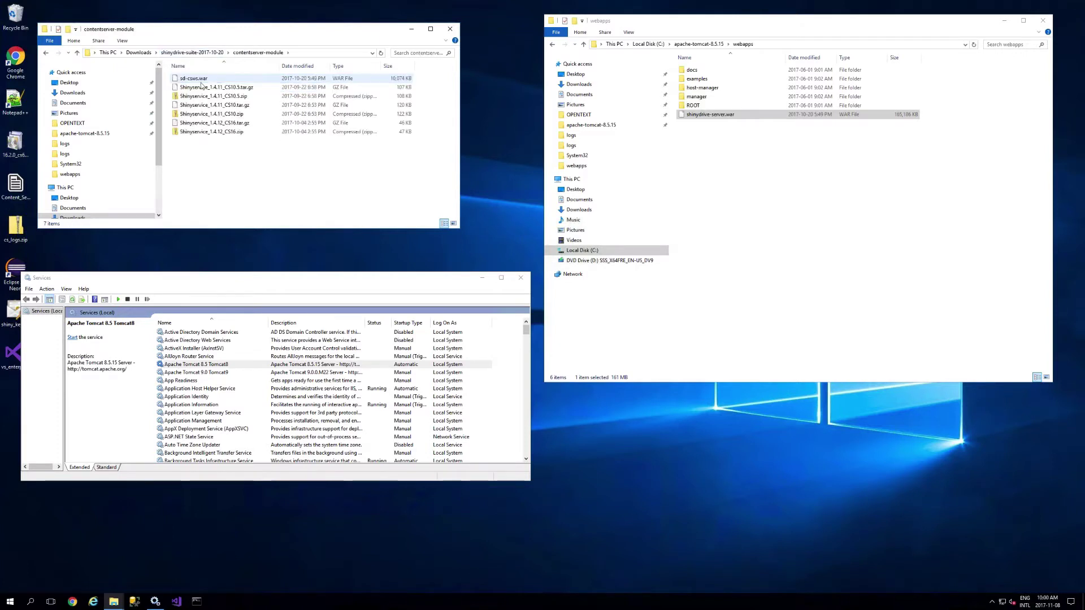
Copy sd-csws.war from contentserver-module into Tomcat's webapps folder
{"action": "left_click", "coordinate": [195, 79]}
{"action": "right_click", "coordinate": [198, 80]}
{"action": "left_click", "coordinate": [230, 168]}
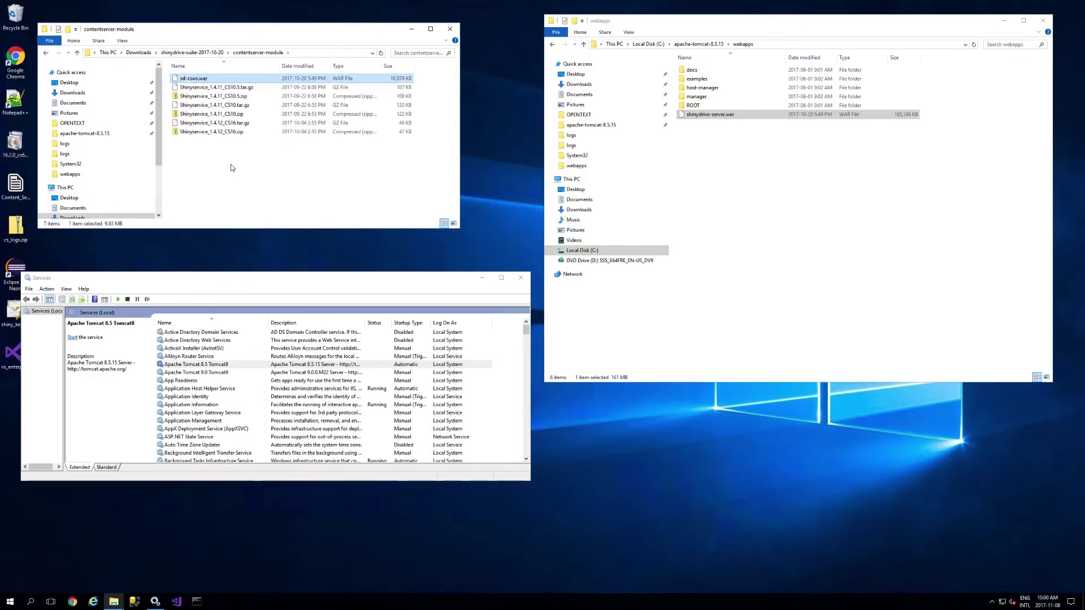
{"action": "right_click", "coordinate": [714, 167]}
{"action": "left_click", "coordinate": [735, 227]}
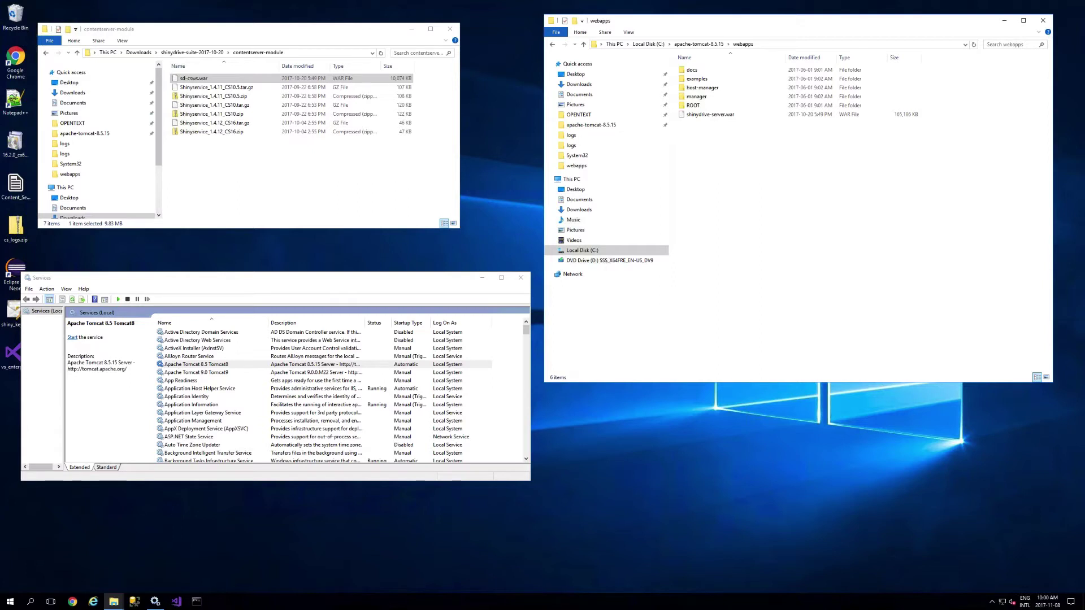
{"action": "key", "text": "ctrl+v"}
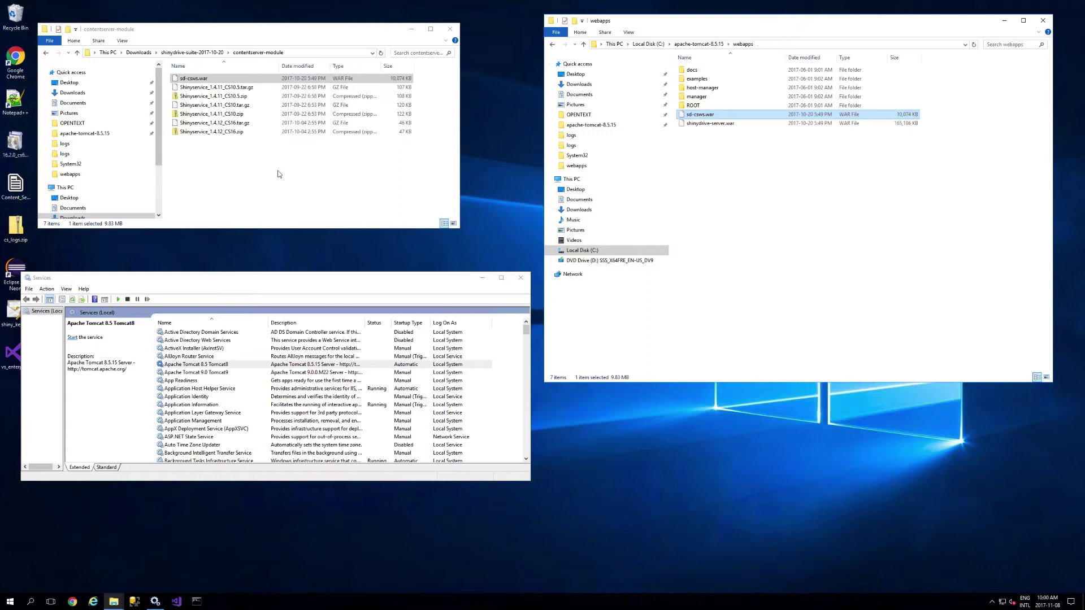
Open C:\OPENTEXT\webservices\java\webapps in the left Explorer window
{"action": "left_click", "coordinate": [108, 52]}
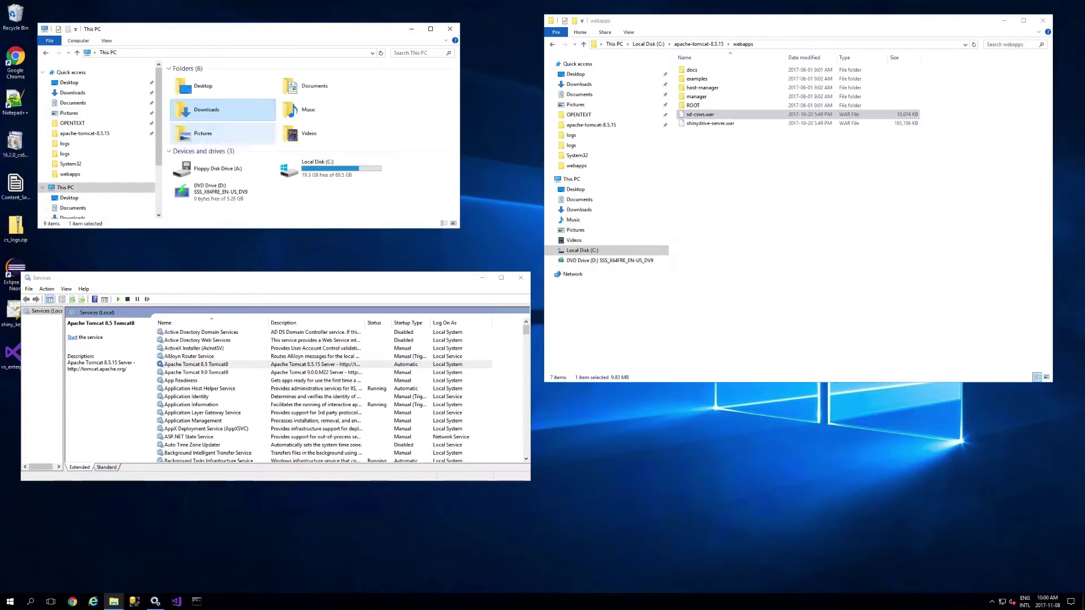
{"action": "double_click", "coordinate": [317, 167]}
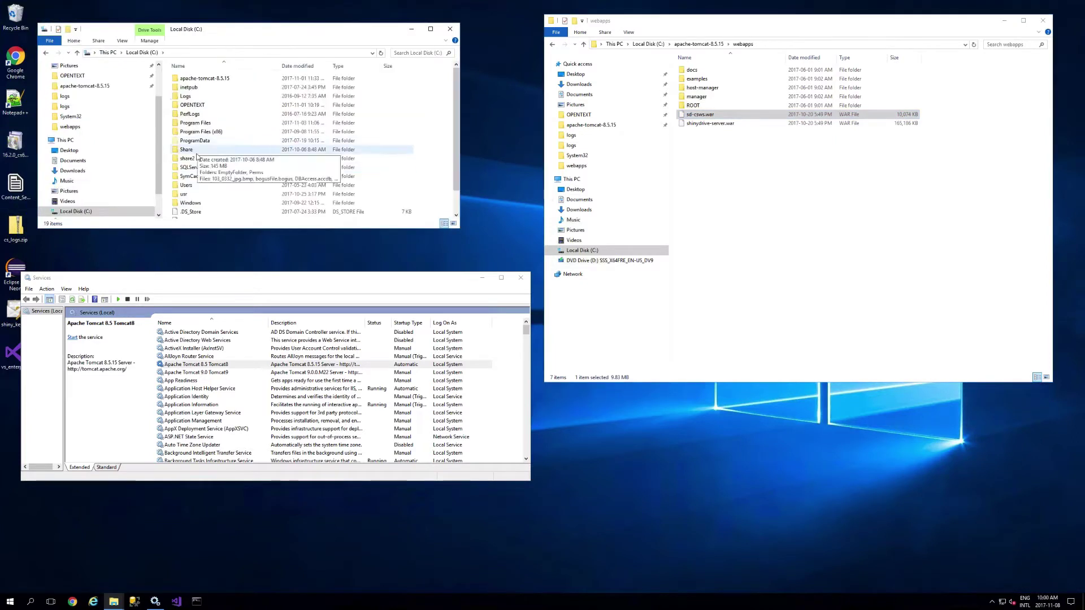
{"action": "double_click", "coordinate": [192, 105]}
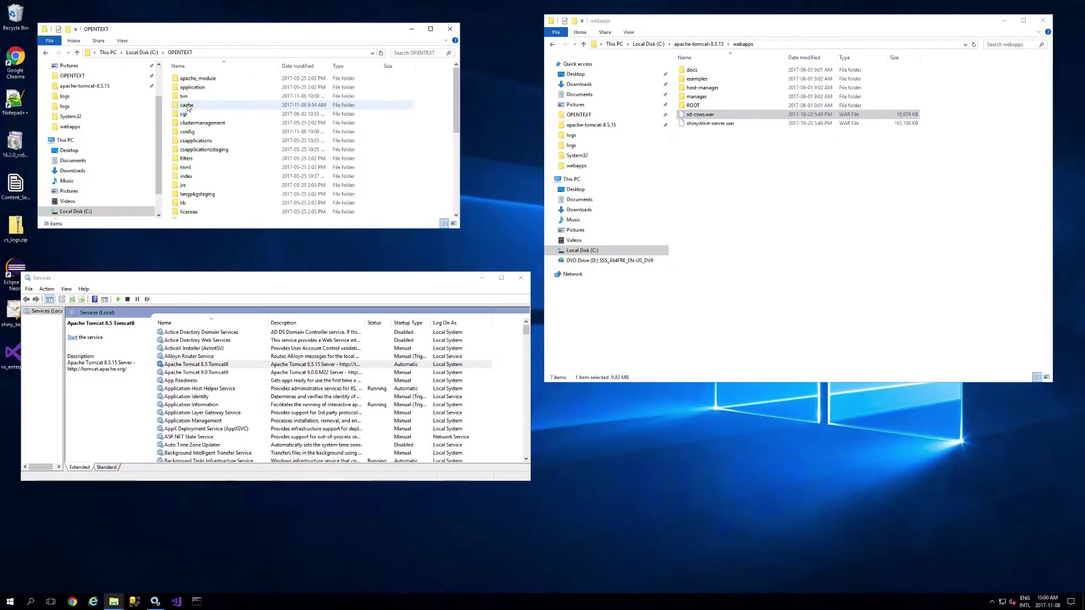
{"action": "scroll", "coordinate": [195, 166], "scroll_direction": "down", "scroll_amount": 7}
{"action": "double_click", "coordinate": [193, 169]}
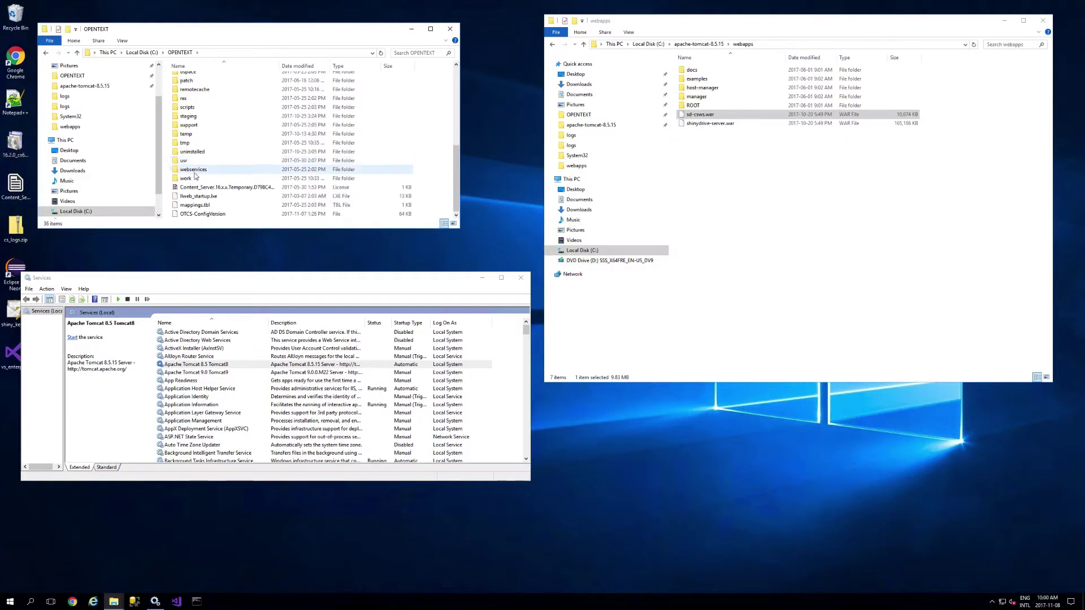
{"action": "double_click", "coordinate": [184, 89]}
{"action": "double_click", "coordinate": [187, 80]}
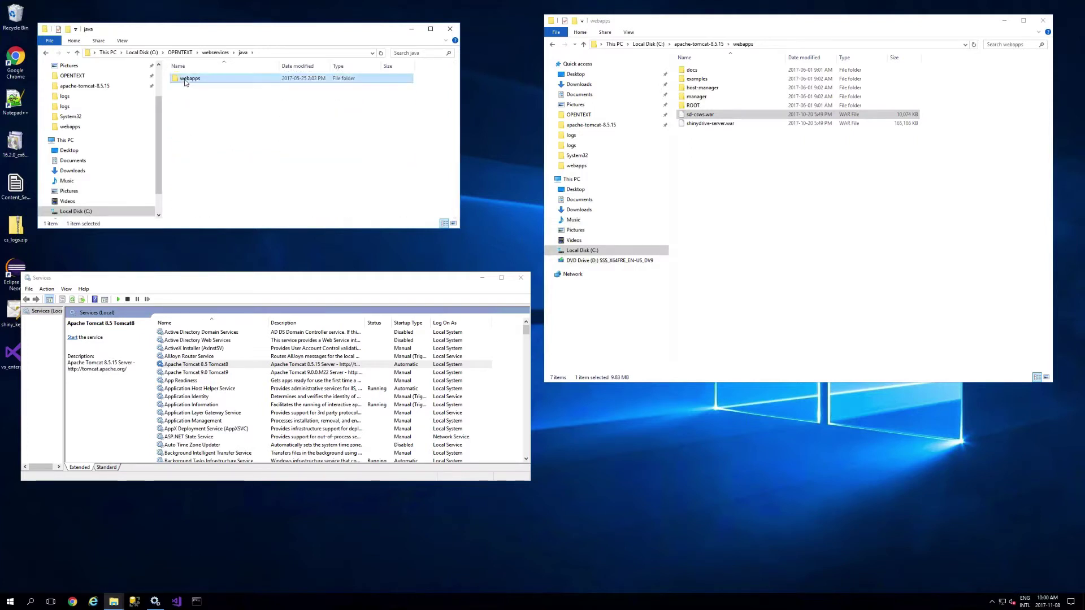
Copy cws.war into Tomcat's webapps folder
{"action": "left_click", "coordinate": [189, 89]}
{"action": "right_click", "coordinate": [189, 88]}
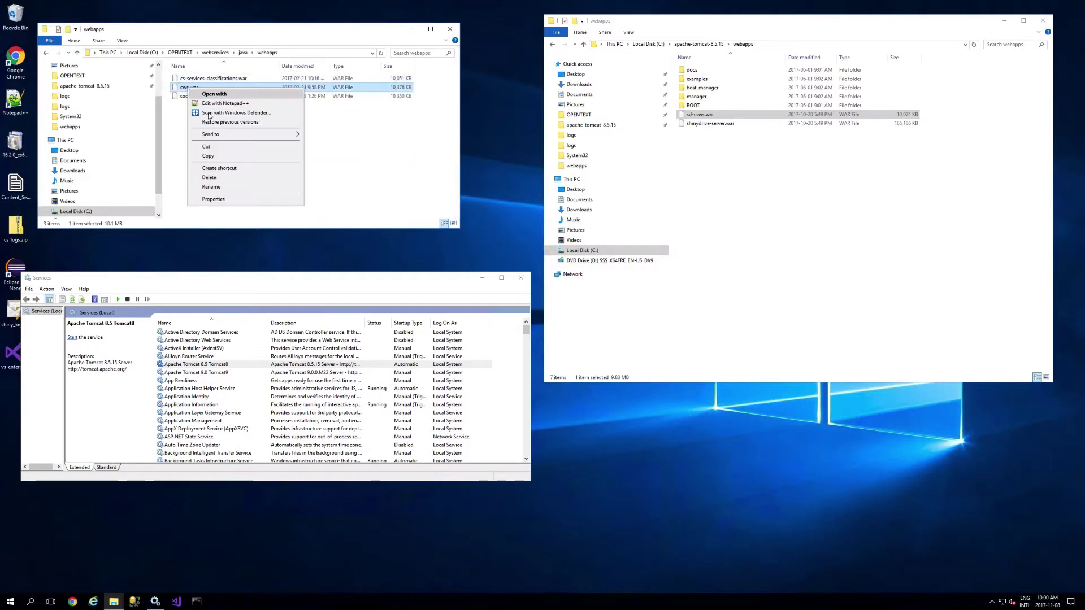
{"action": "left_click", "coordinate": [215, 157]}
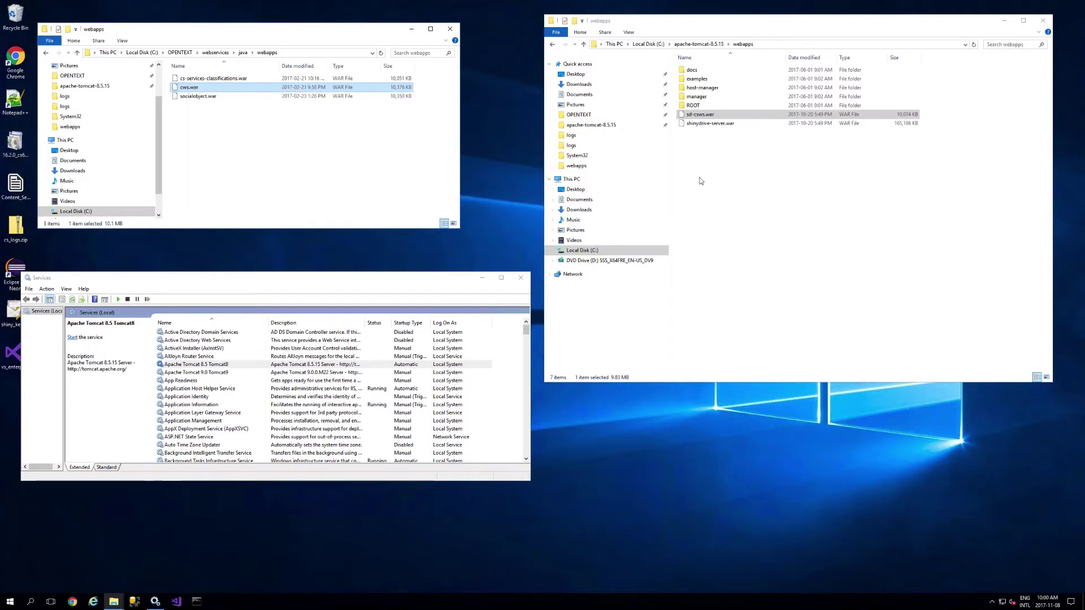
{"action": "right_click", "coordinate": [700, 179]}
{"action": "left_click", "coordinate": [722, 241]}
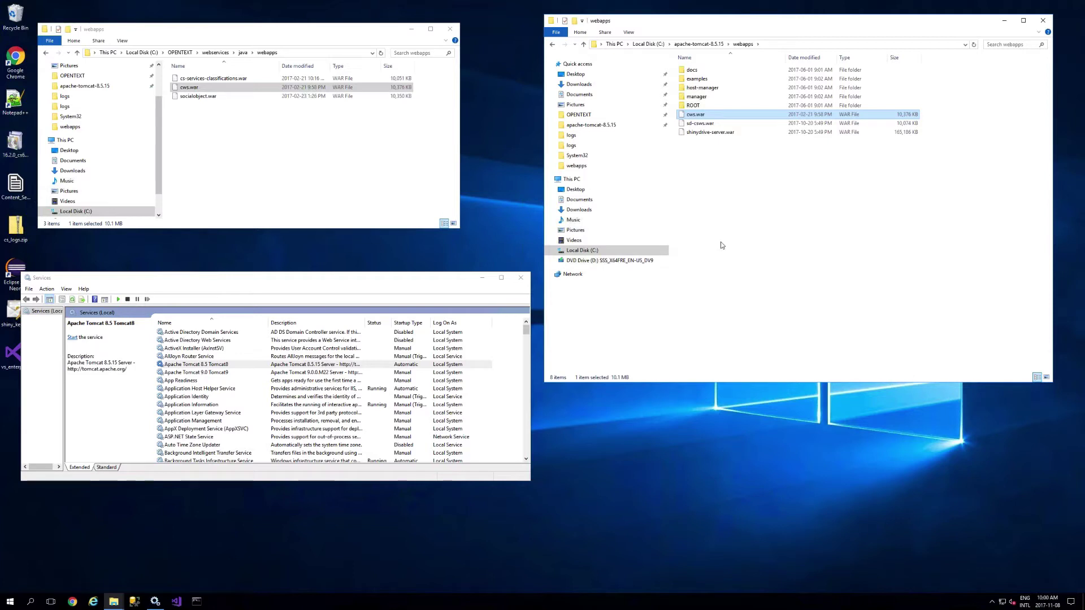
Start the Apache Tomcat 8.5 Tomcat8 service and check the deployed webapps folders
{"action": "left_click", "coordinate": [197, 365]}
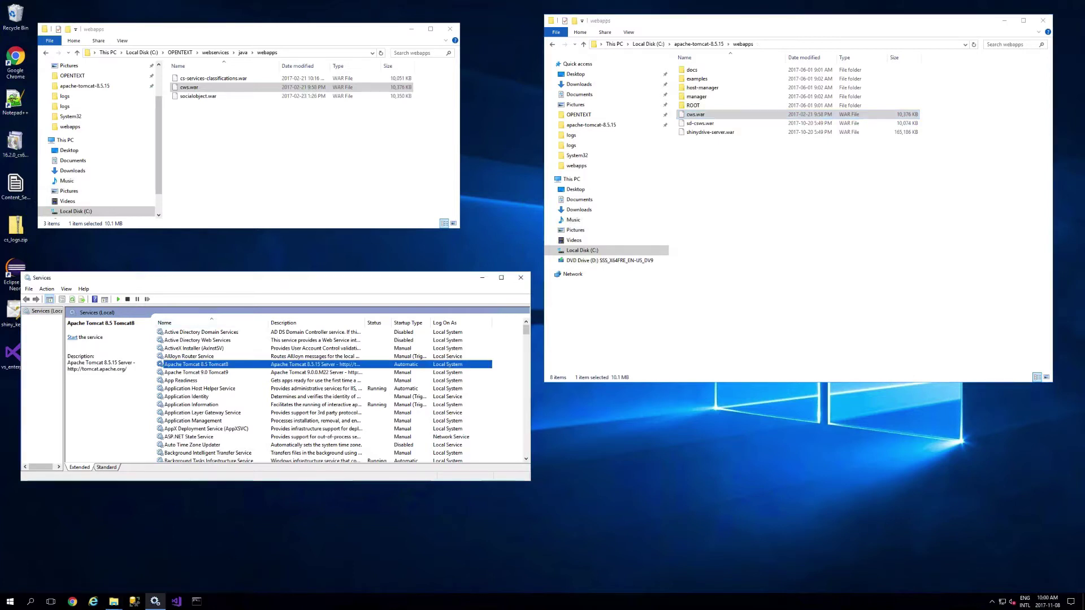
{"action": "left_click", "coordinate": [118, 300]}
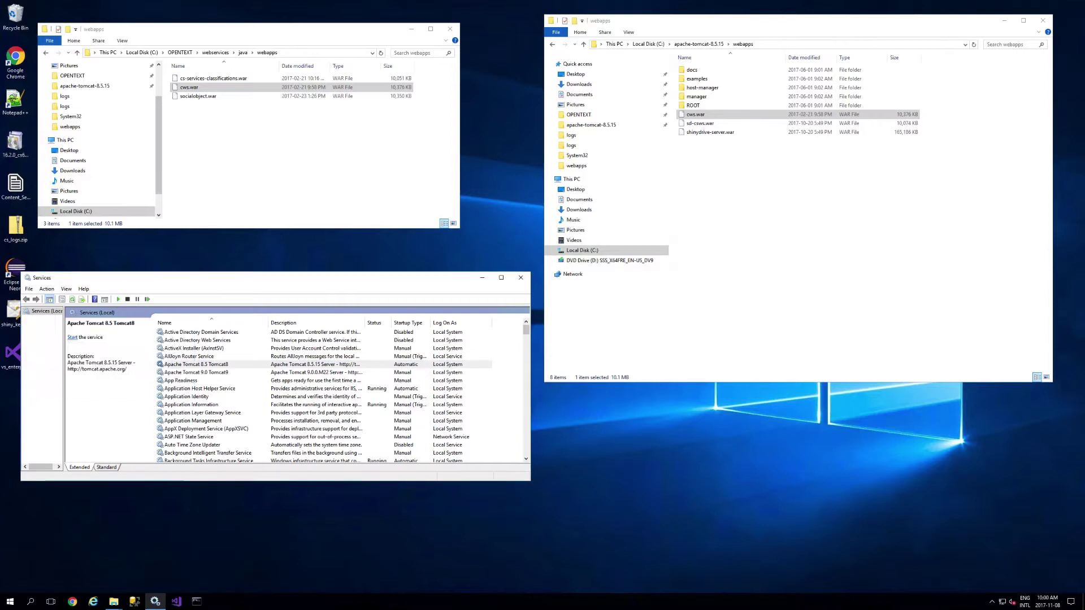
{"action": "left_click", "coordinate": [694, 169]}
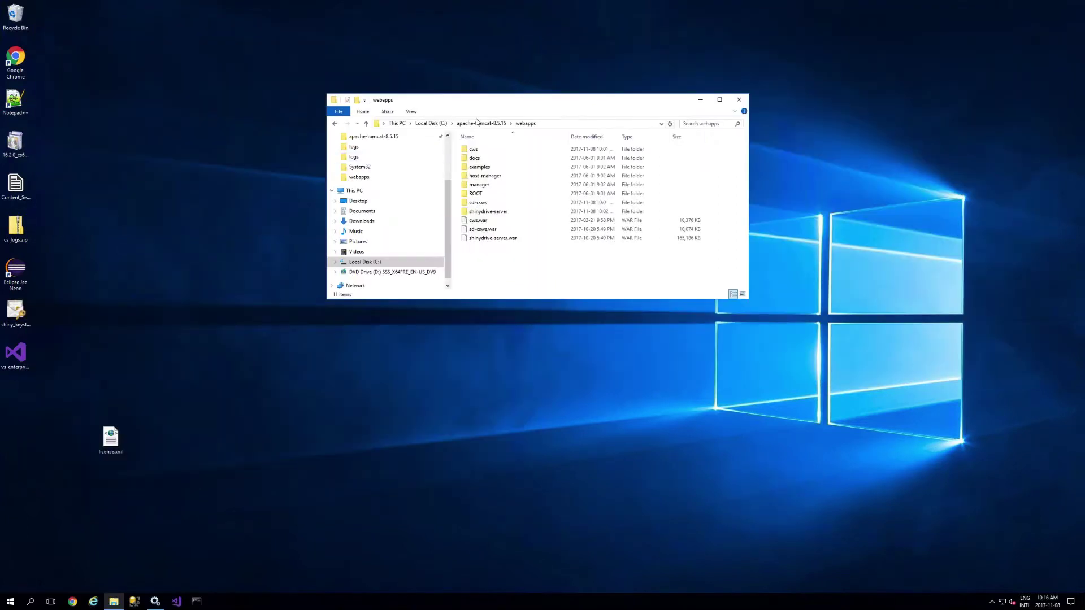
Open server.xml from apache-tomcat-8.5.15\conf with Notepad++
{"action": "left_click", "coordinate": [480, 123]}
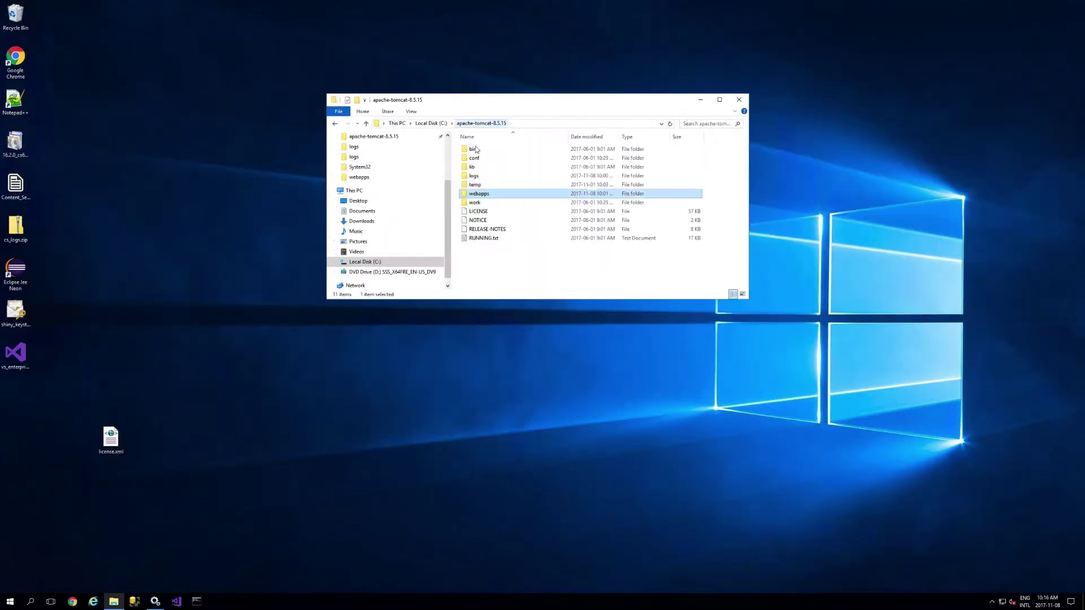
{"action": "double_click", "coordinate": [473, 158]}
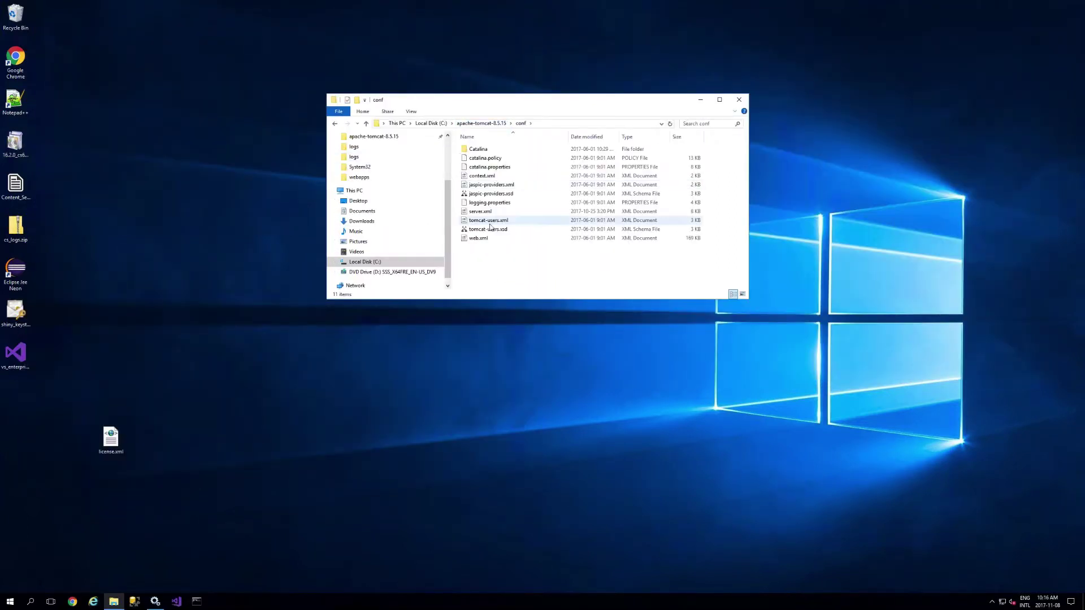
{"action": "right_click", "coordinate": [482, 215]}
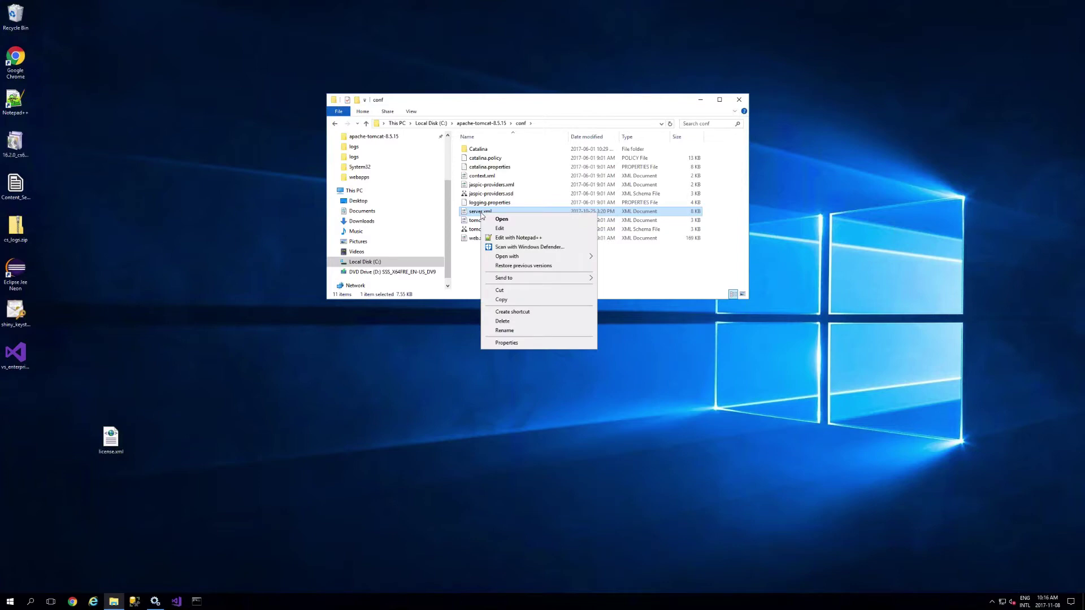
{"action": "left_click", "coordinate": [499, 238]}
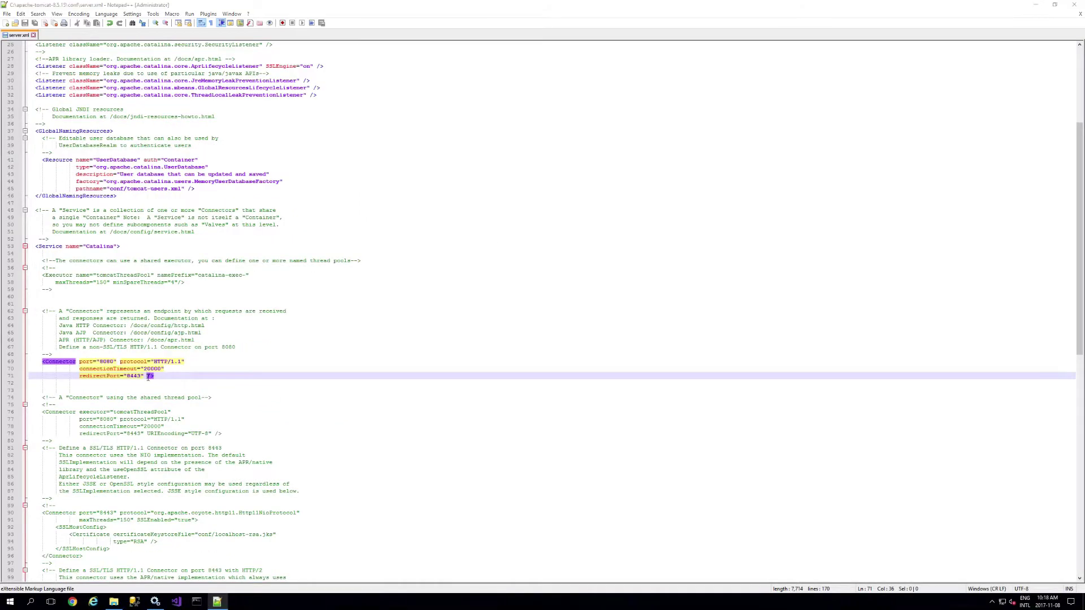
Insert URIEncoding="UTF-8" into the line 71 port 8080 Connector, after redirectPort="8443"
{"action": "left_click", "coordinate": [226, 282]}
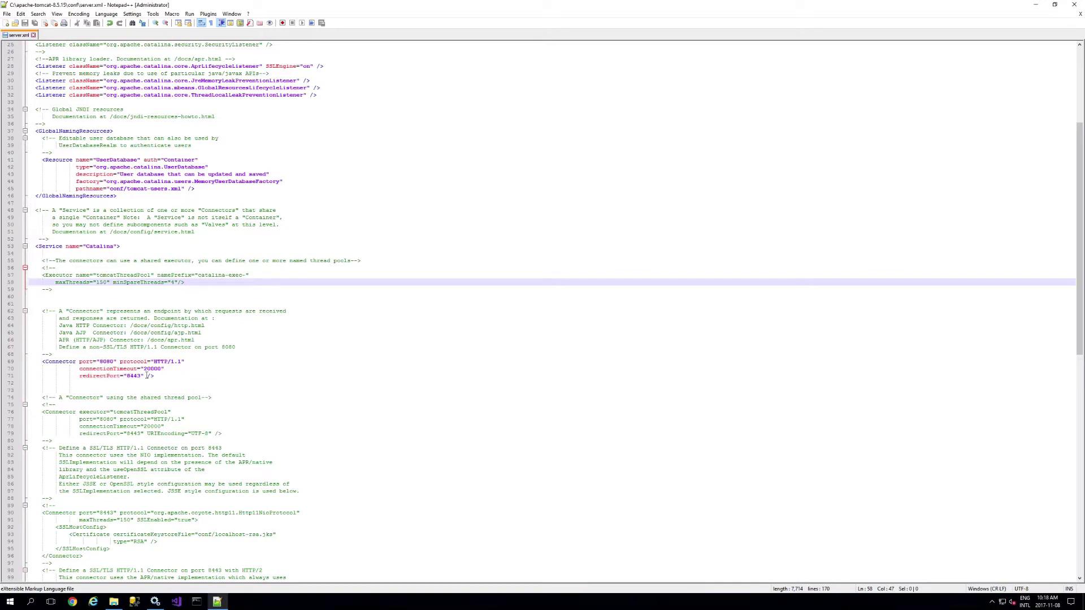
{"action": "left_click", "coordinate": [145, 376]}
{"action": "key", "text": "ctrl+v"}
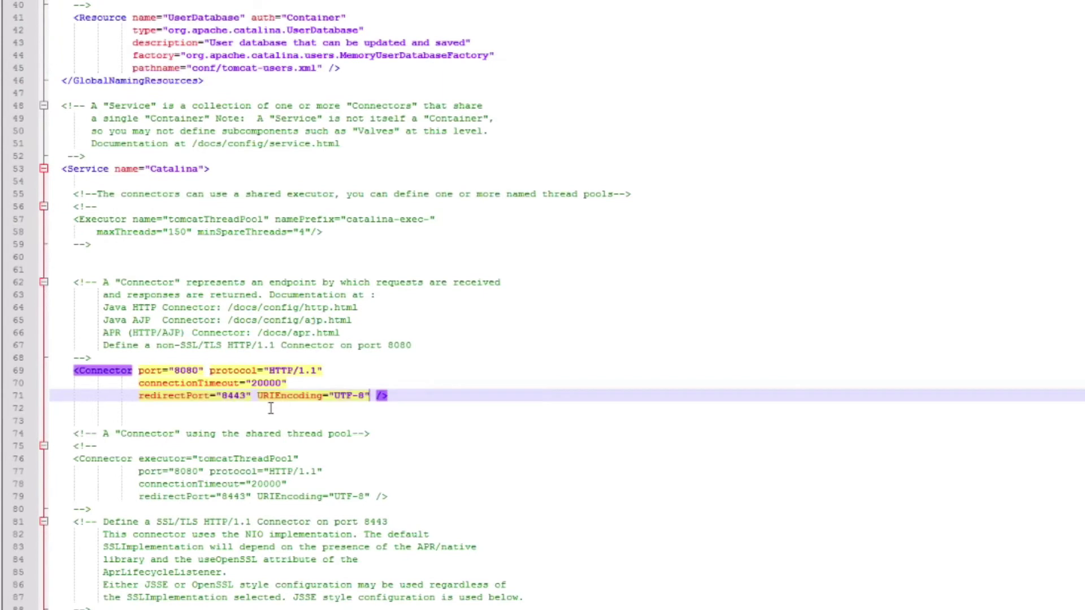
{"action": "left_click", "coordinate": [337, 386]}
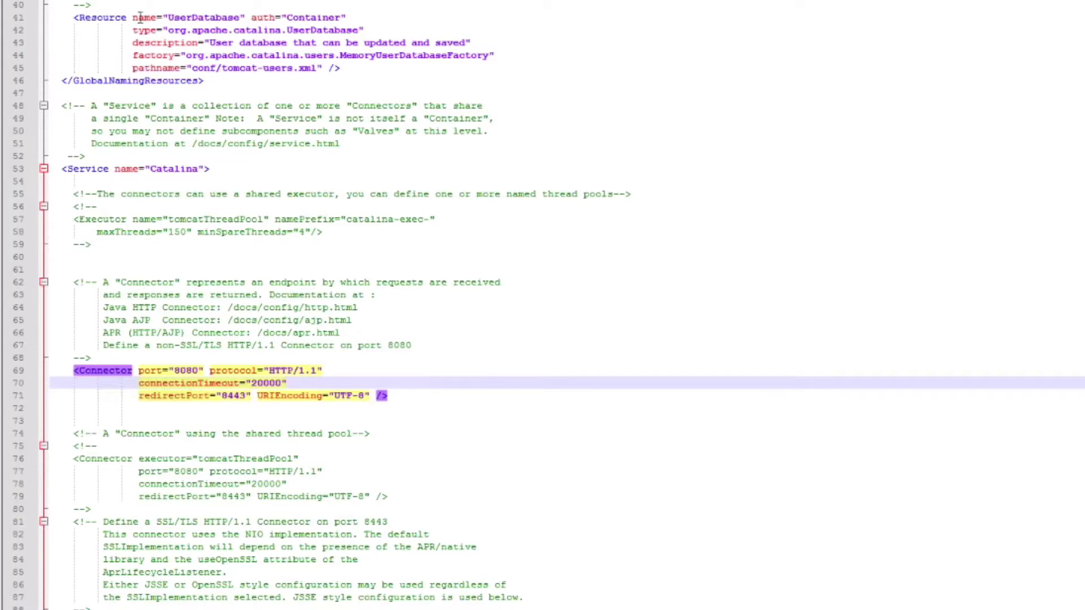
Stop the Apache Tomcat 8.5 service, then close Services and Notepad++
{"action": "key", "text": "alt+Tab"}
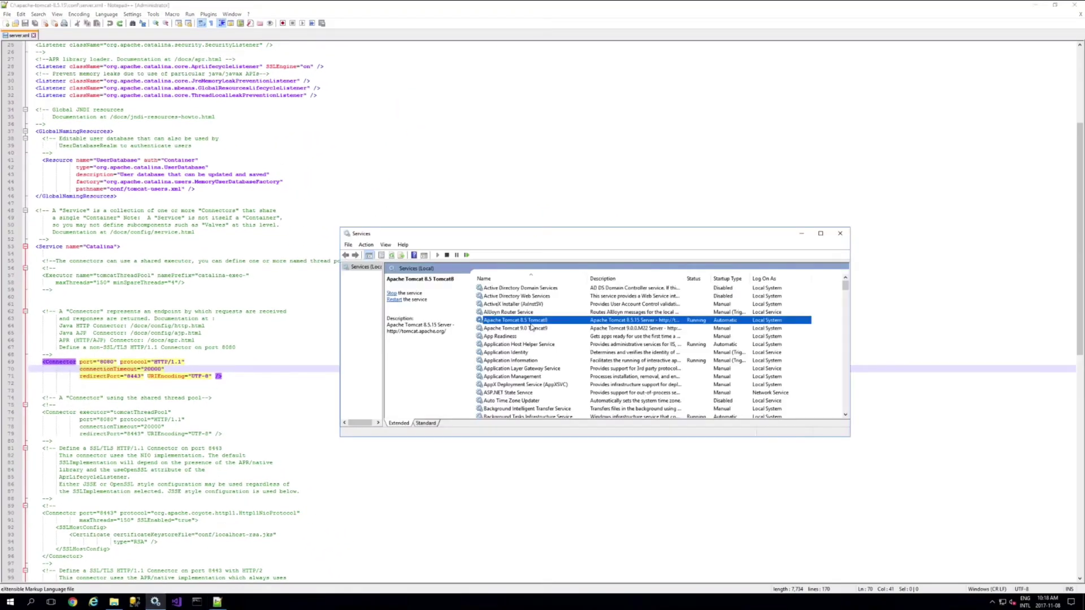
{"action": "right_click", "coordinate": [534, 321]}
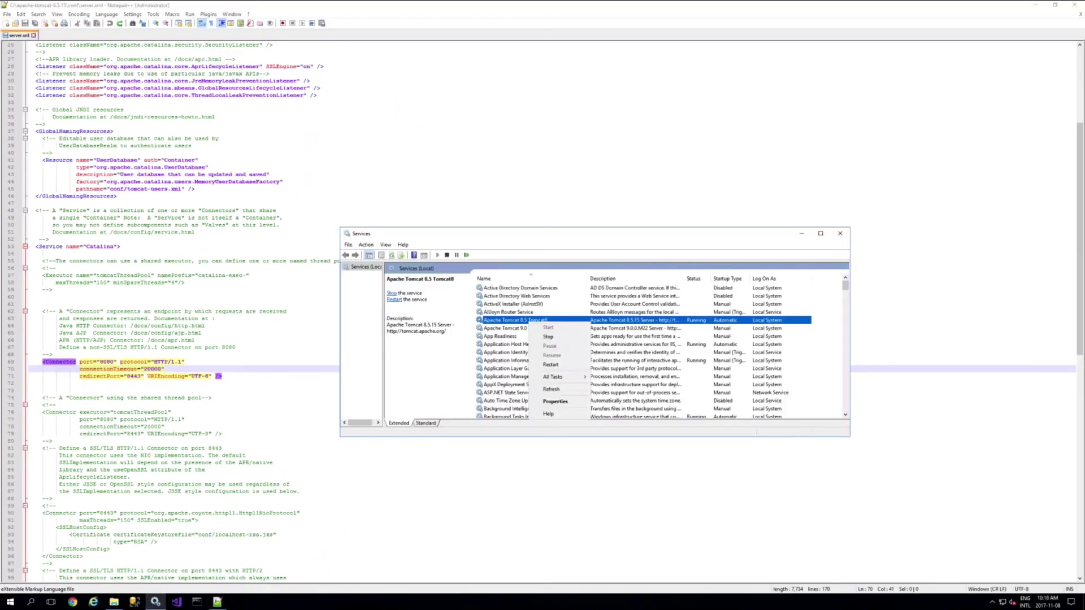
{"action": "left_click", "coordinate": [547, 349]}
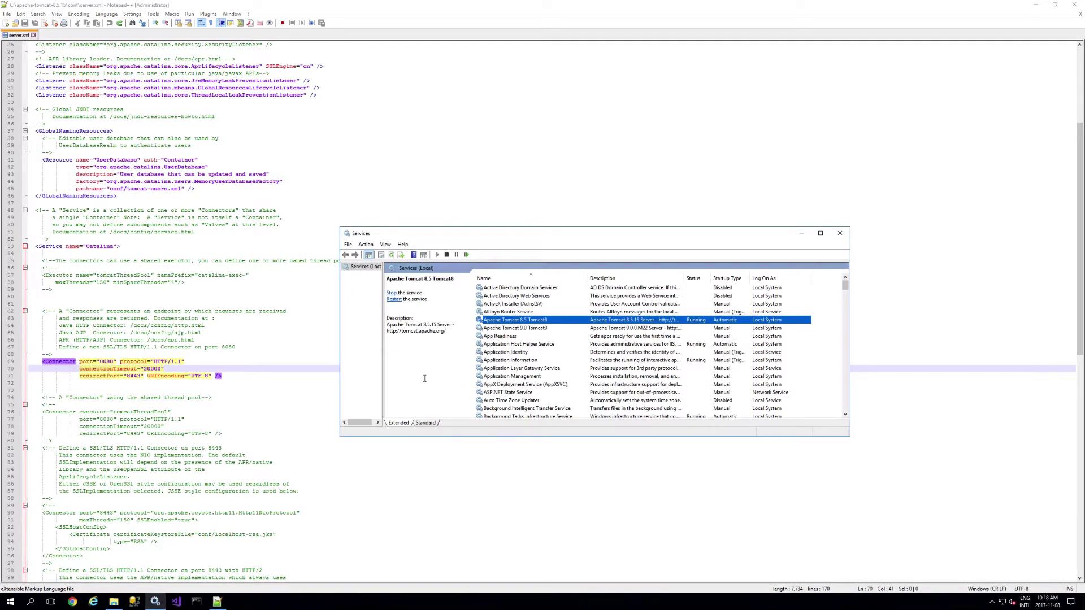
{"action": "left_click", "coordinate": [840, 233]}
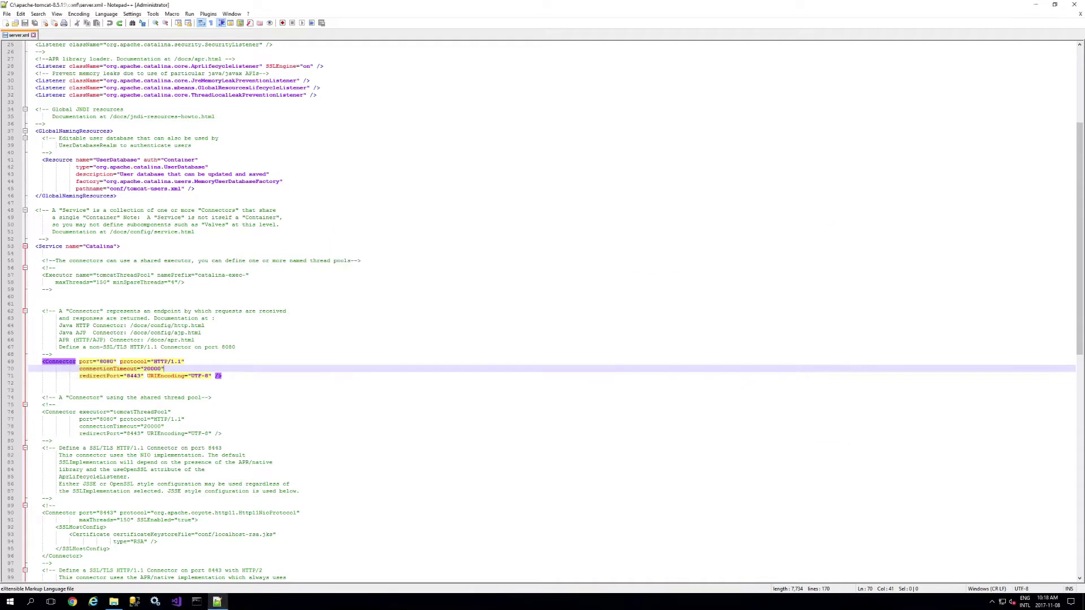
{"action": "left_click", "coordinate": [1074, 6]}
Launch tomcat8w.exe from the apache-tomcat-8.5.15 bin folder
{"action": "left_click", "coordinate": [483, 123]}
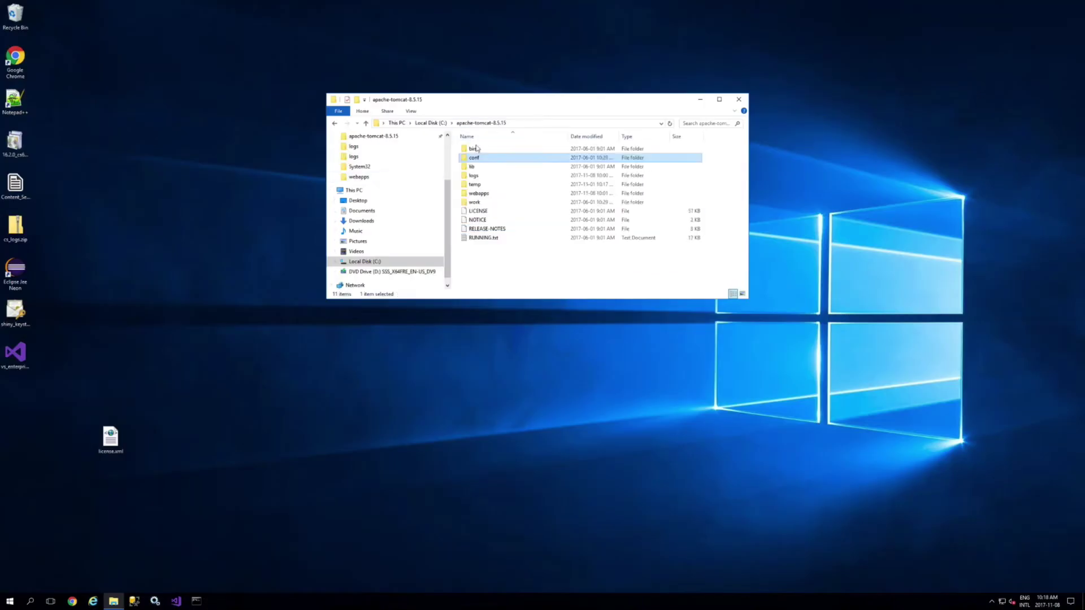
{"action": "double_click", "coordinate": [477, 149]}
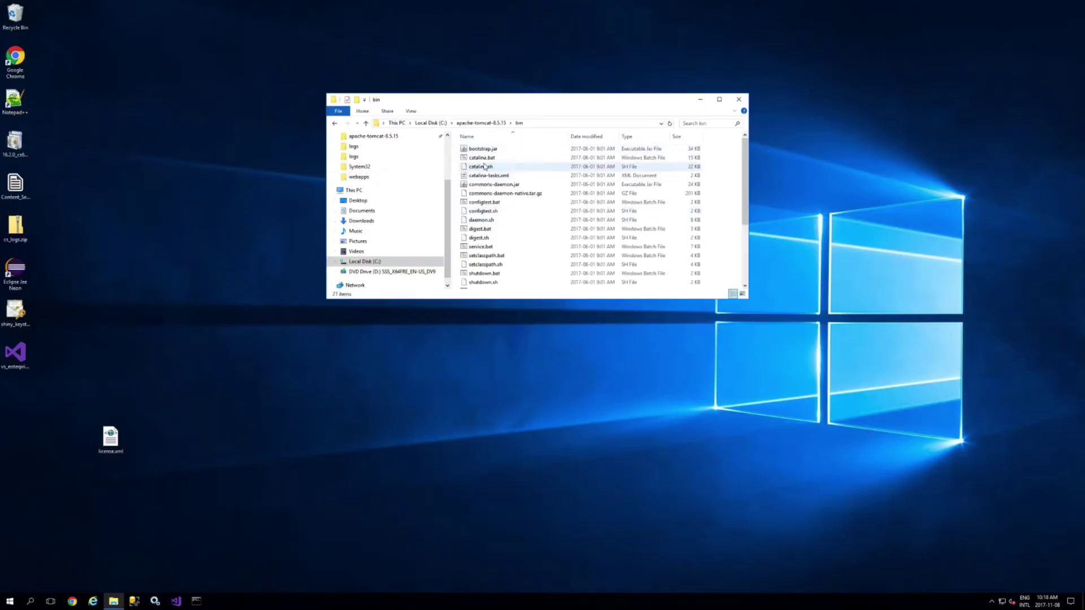
{"action": "scroll", "coordinate": [490, 247], "scroll_direction": "down", "scroll_amount": 3}
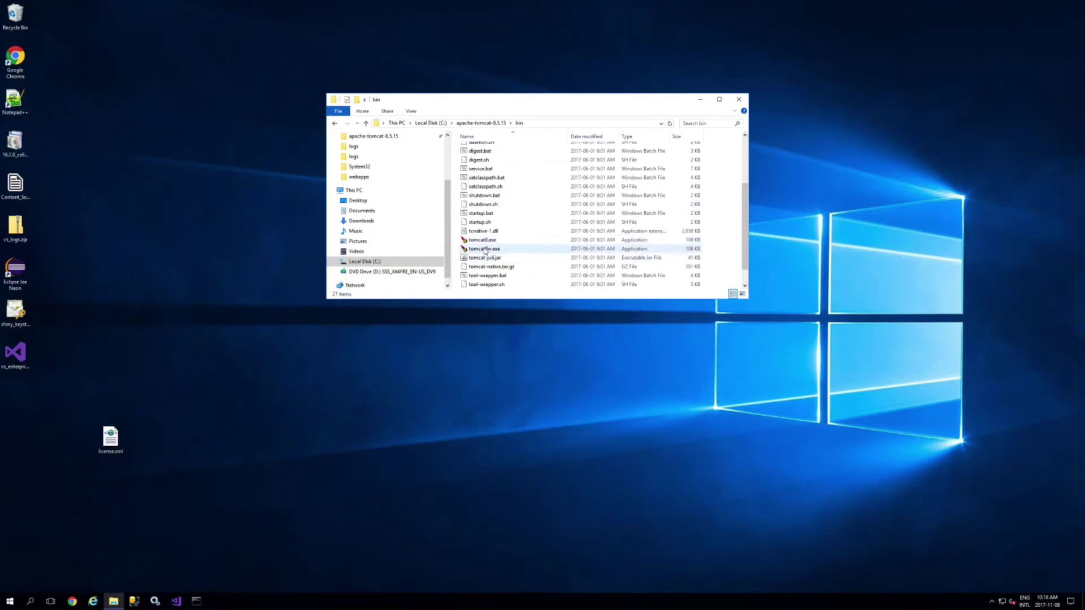
{"action": "left_click", "coordinate": [486, 248]}
{"action": "key", "text": "Return"}
{"action": "left_click", "coordinate": [568, 308]}
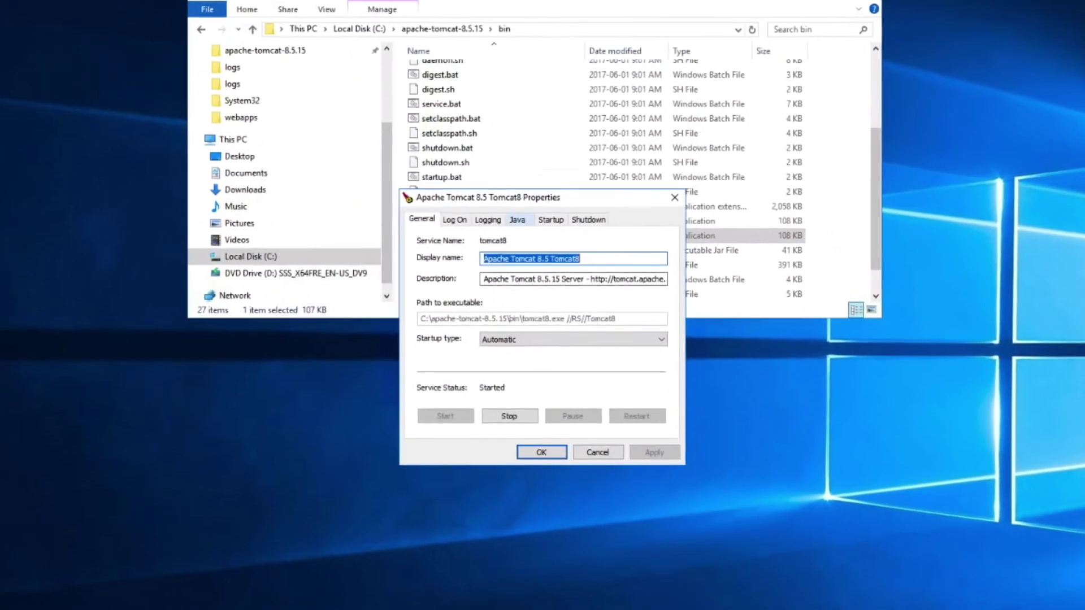
On the Java tab, confirm -Dfile.Encoding=UTF8 and a 2000 MB maximum memory pool, then OK
{"action": "left_click", "coordinate": [526, 239]}
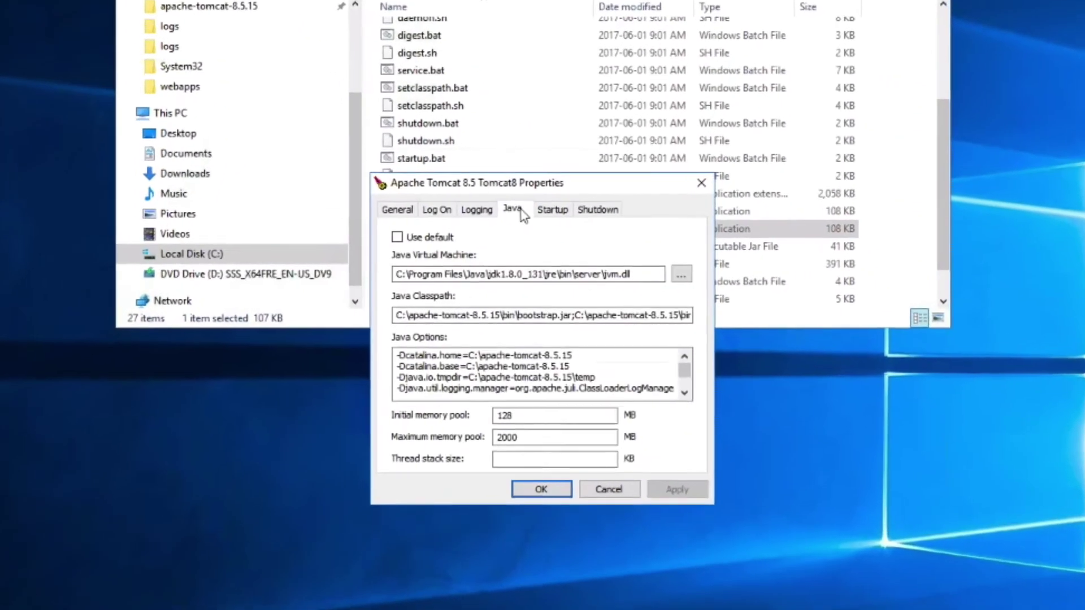
{"action": "left_click_drag", "start_coordinate": [686, 366], "coordinate": [685, 380]}
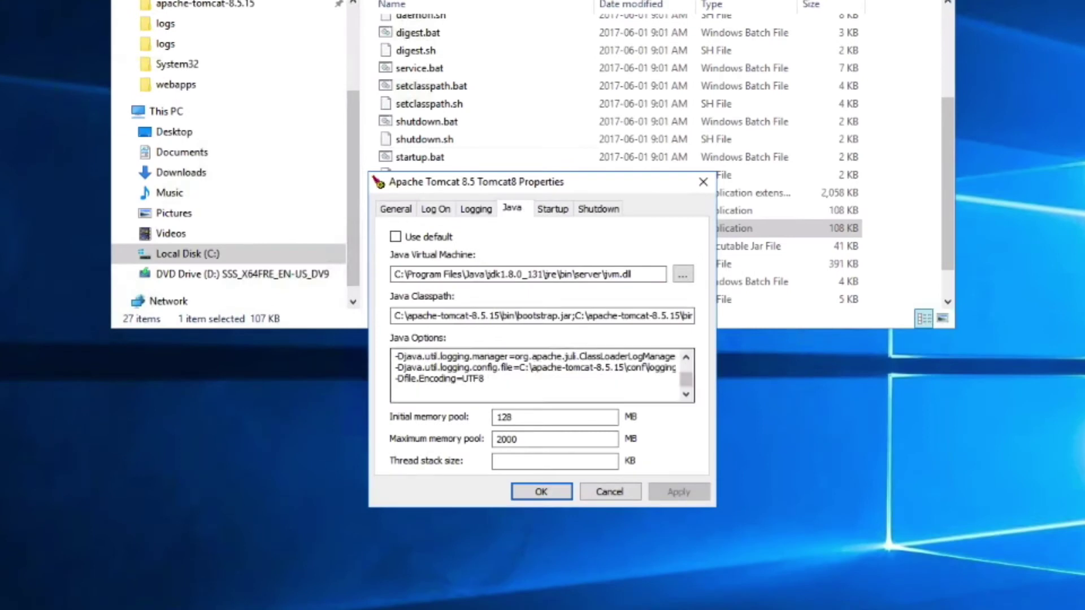
{"action": "left_click_drag", "start_coordinate": [492, 380], "coordinate": [405, 396]}
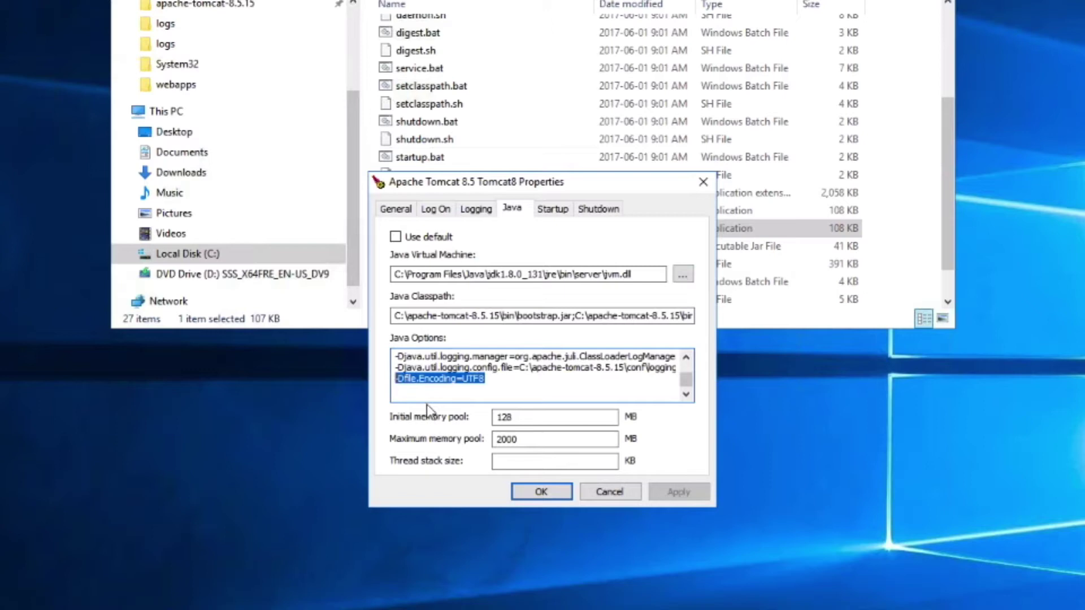
{"action": "left_click", "coordinate": [493, 383]}
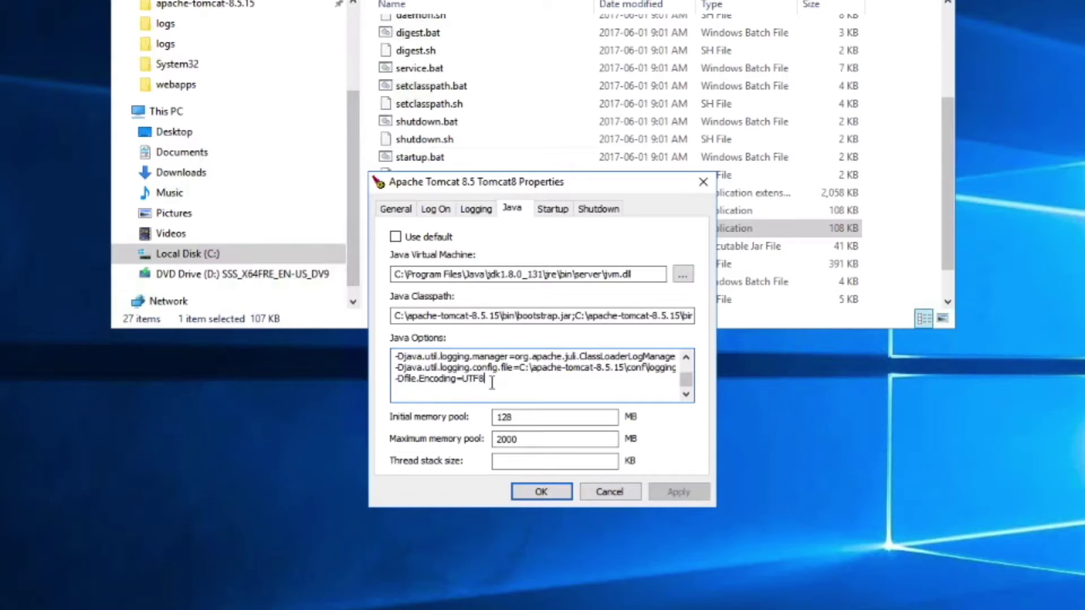
{"action": "left_click", "coordinate": [553, 461]}
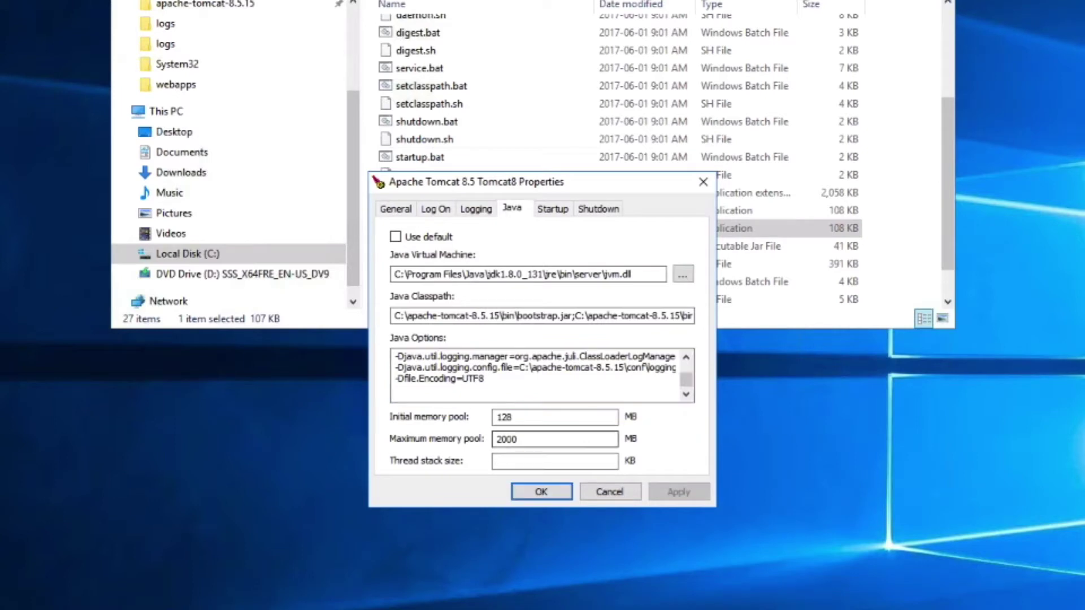
{"action": "left_click_drag", "start_coordinate": [518, 439], "coordinate": [494, 436]}
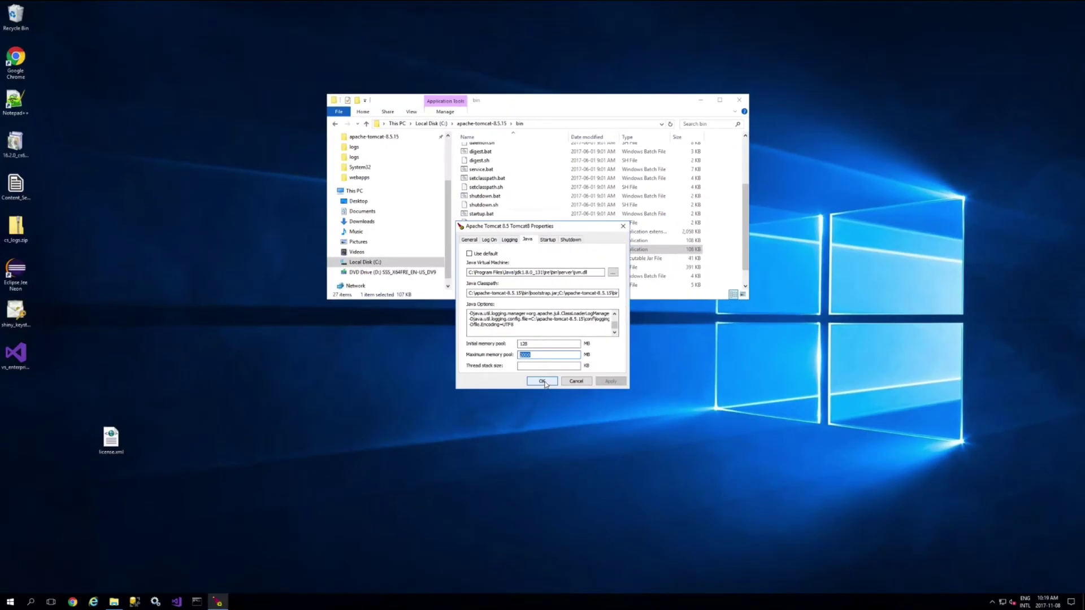
{"action": "left_click", "coordinate": [542, 381]}
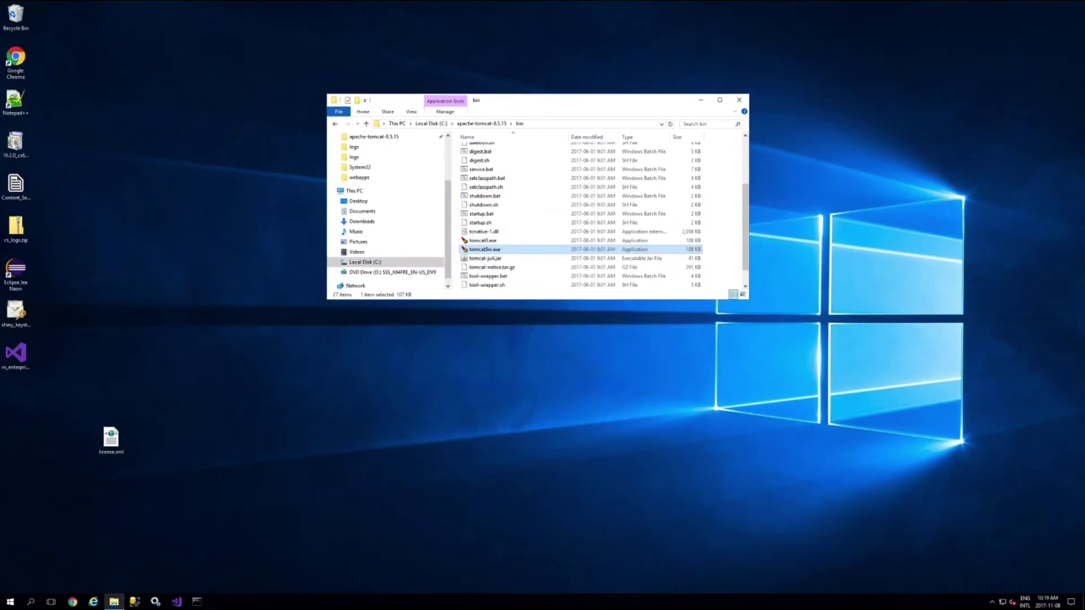
Close File Explorer and load the Tomcat server at 10.0.243.34:8080 in a new Chrome tab
{"action": "left_click", "coordinate": [737, 102]}
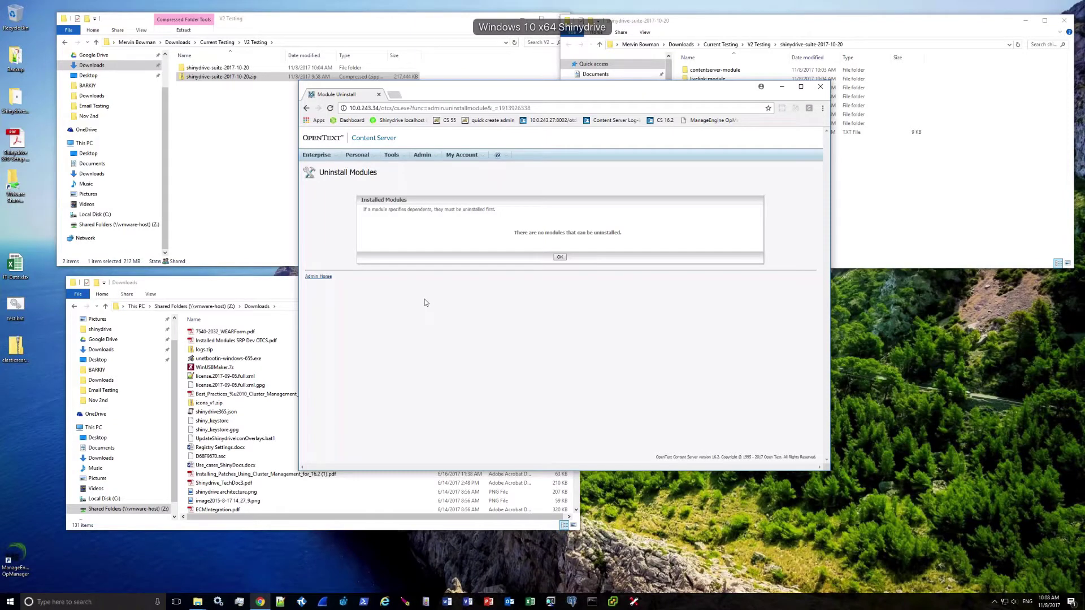
{"action": "left_click", "coordinate": [395, 95]}
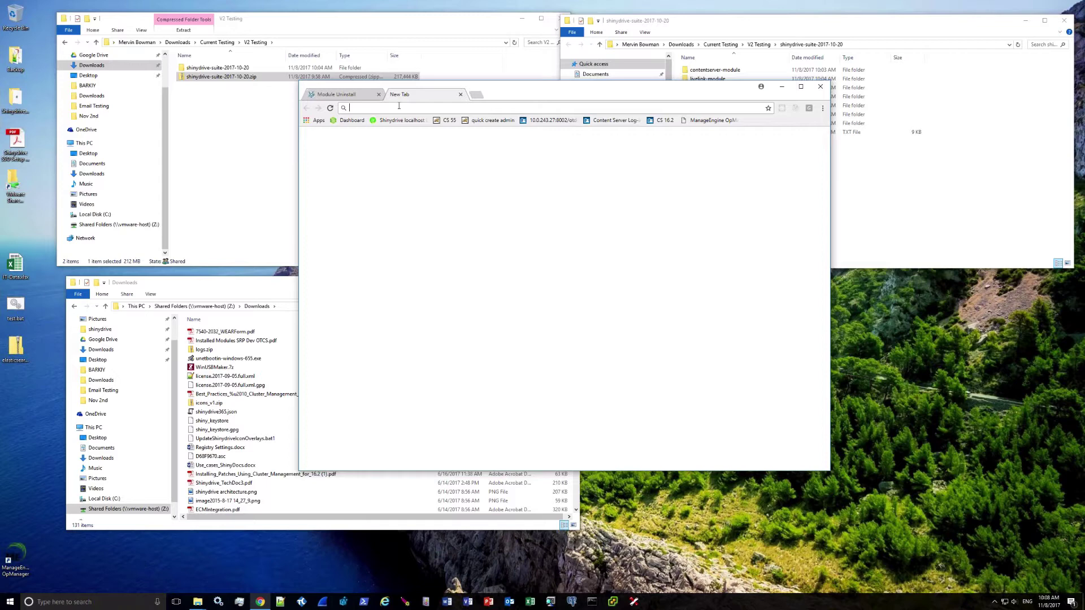
{"action": "type", "text": "10.0.243.34:8080"}
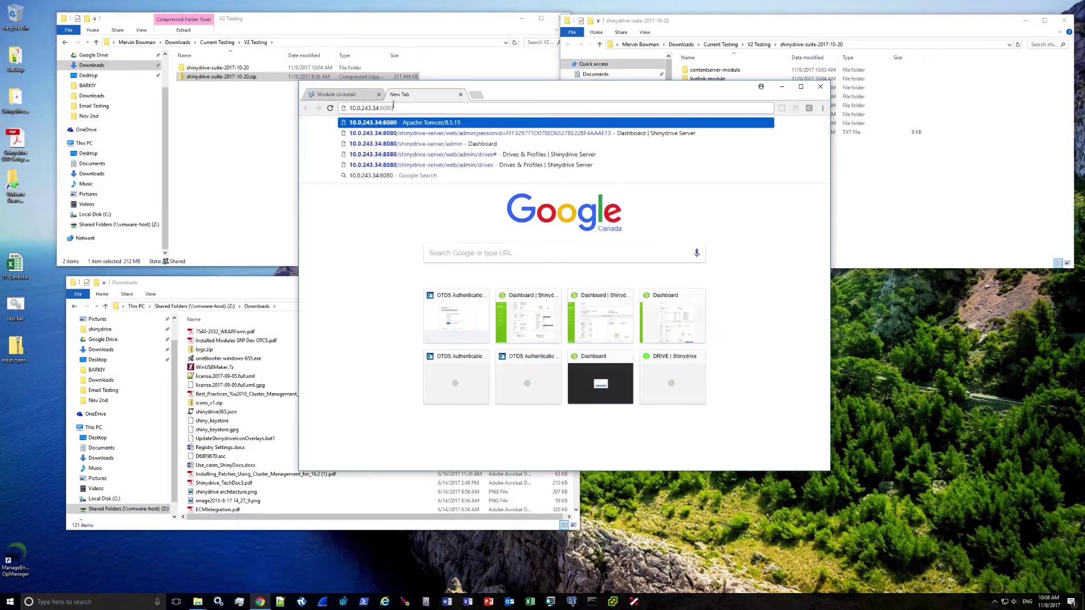
{"action": "key", "text": "Return"}
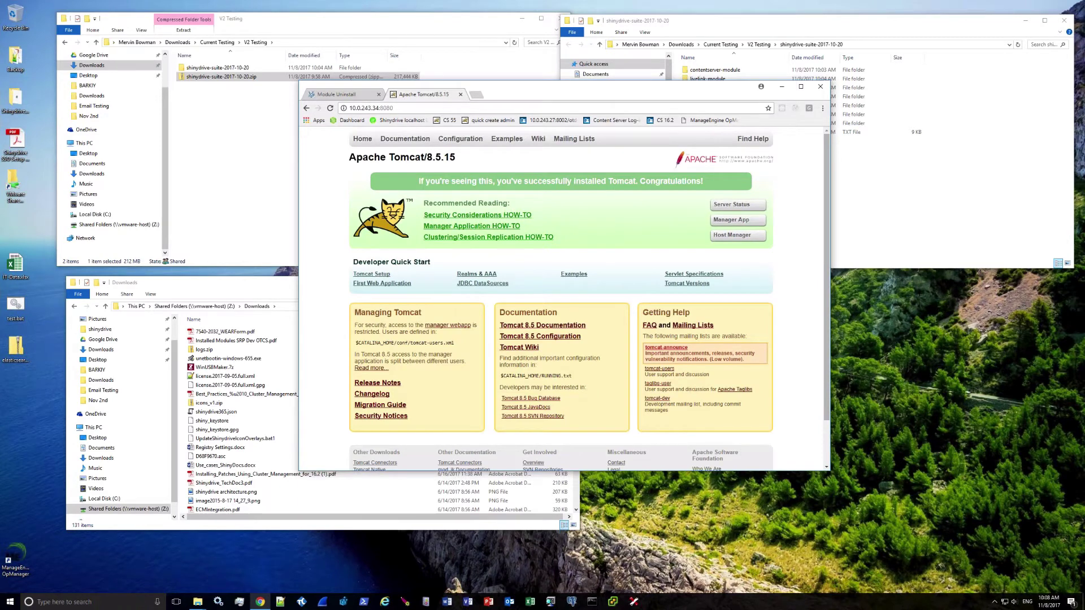
Open 10.0.243.34:8080/shinydrive-server/admin in another new tab
{"action": "left_click", "coordinate": [478, 94]}
{"action": "type", "text": "10.0.243.34:8080/shinydrive-server/admin"}
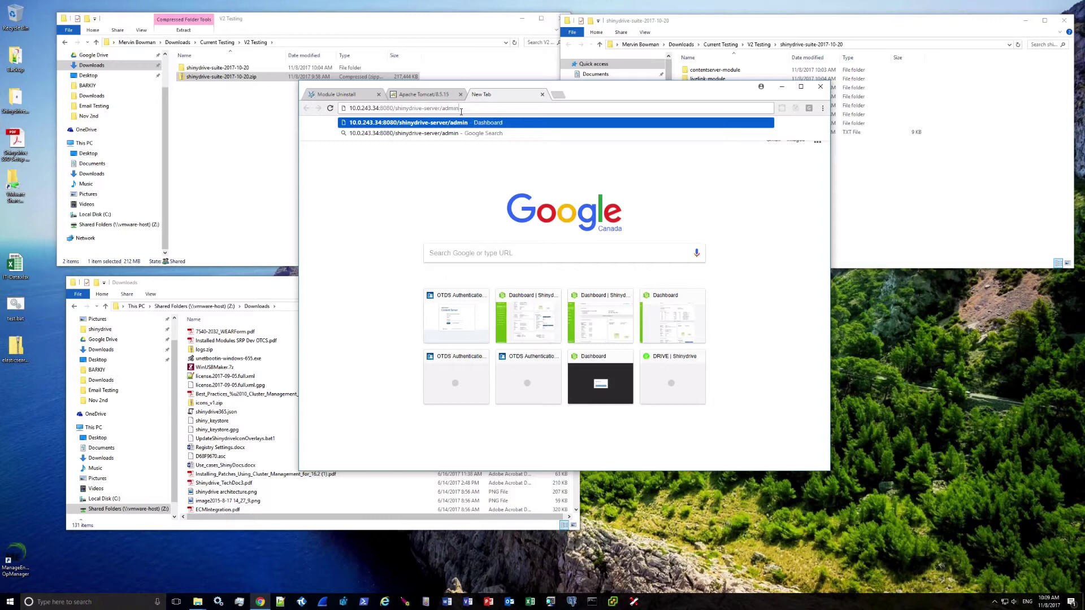
{"action": "key", "text": "Return"}
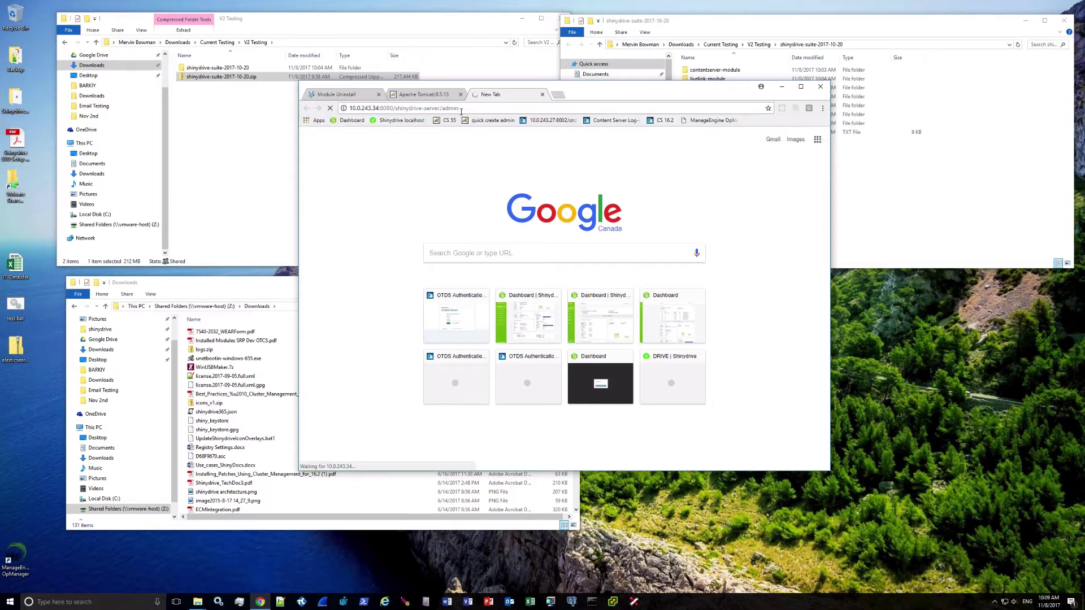
Maximize Chrome, create and confirm the administrator password, then go to Server License
{"action": "key", "text": "super+Up"}
{"action": "left_click", "coordinate": [528, 333]}
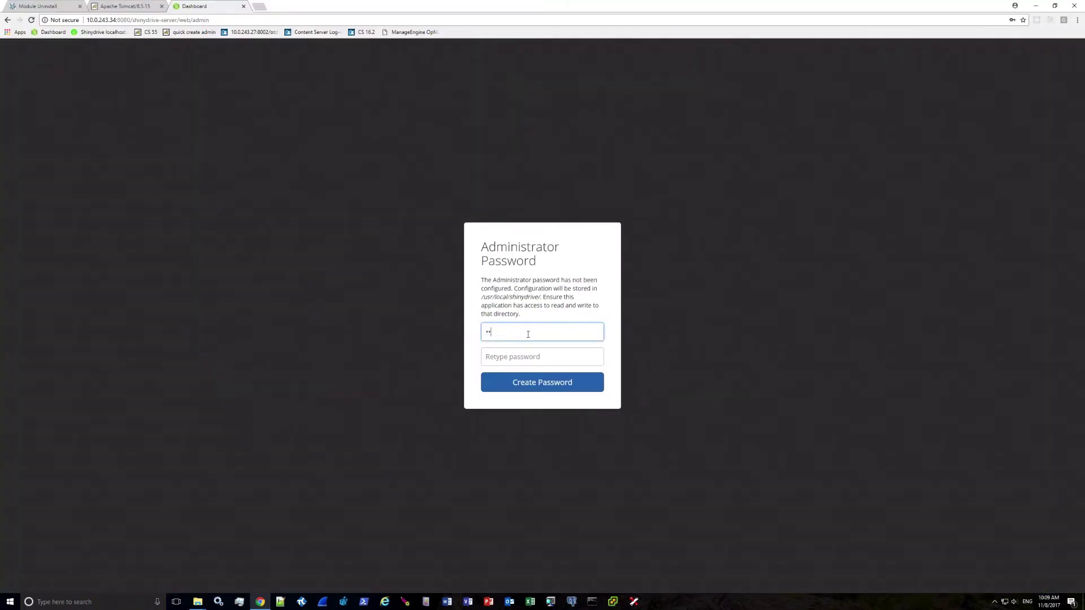
{"action": "key", "text": "Tab"}
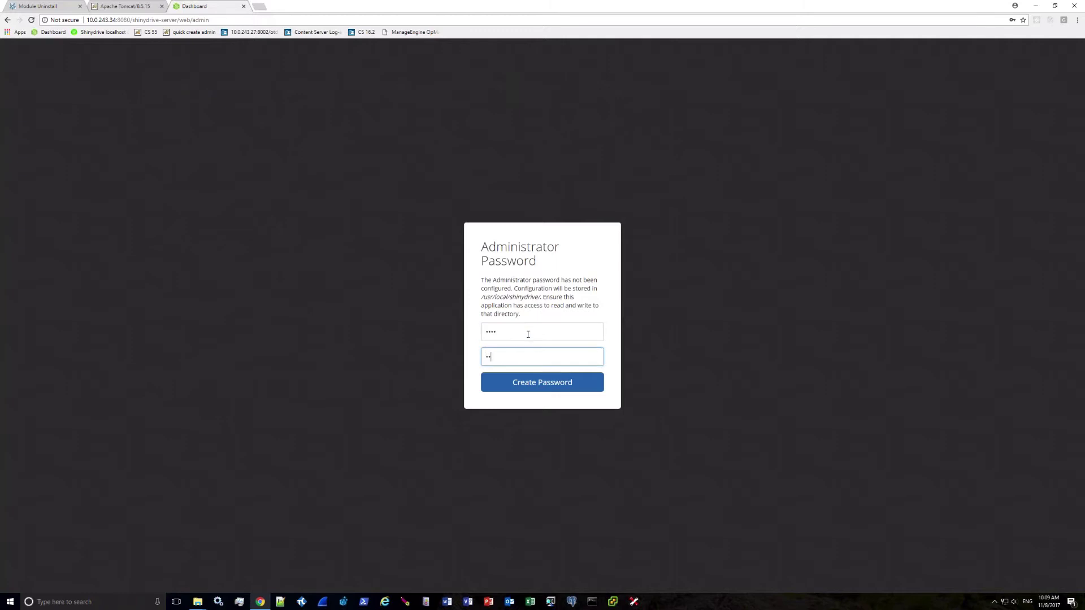
{"action": "left_click", "coordinate": [541, 383]}
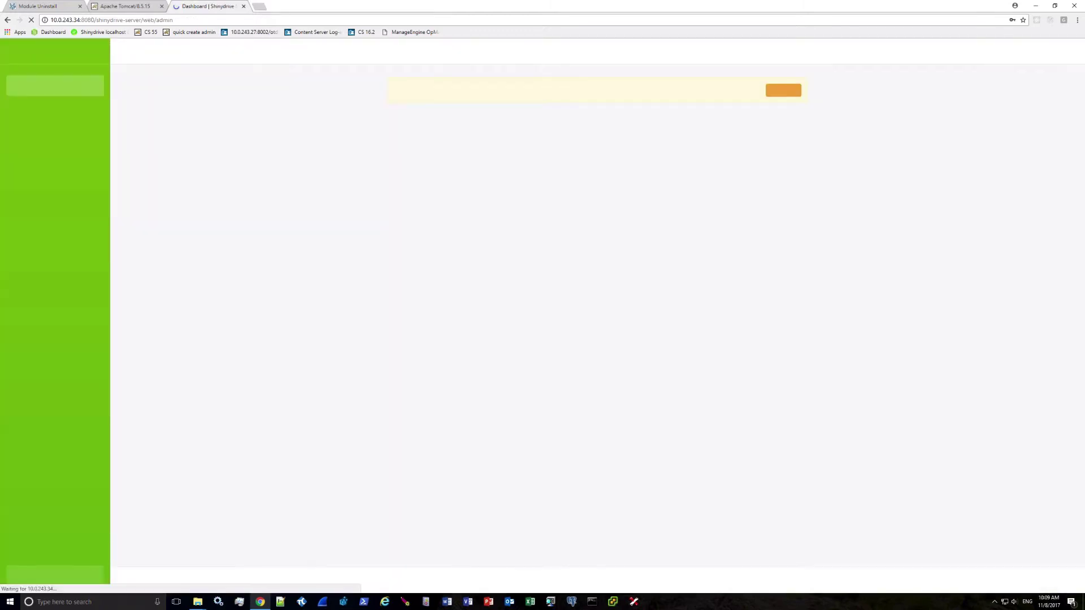
{"action": "left_click", "coordinate": [782, 90]}
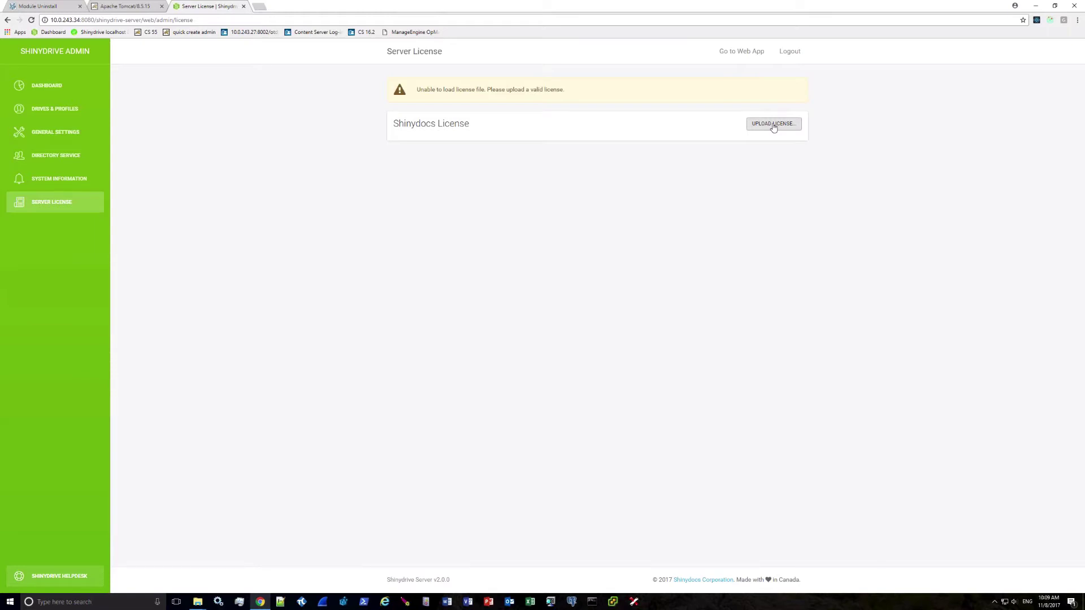
Upload the first license XML file and apply it as the server license
{"action": "left_click", "coordinate": [774, 125]}
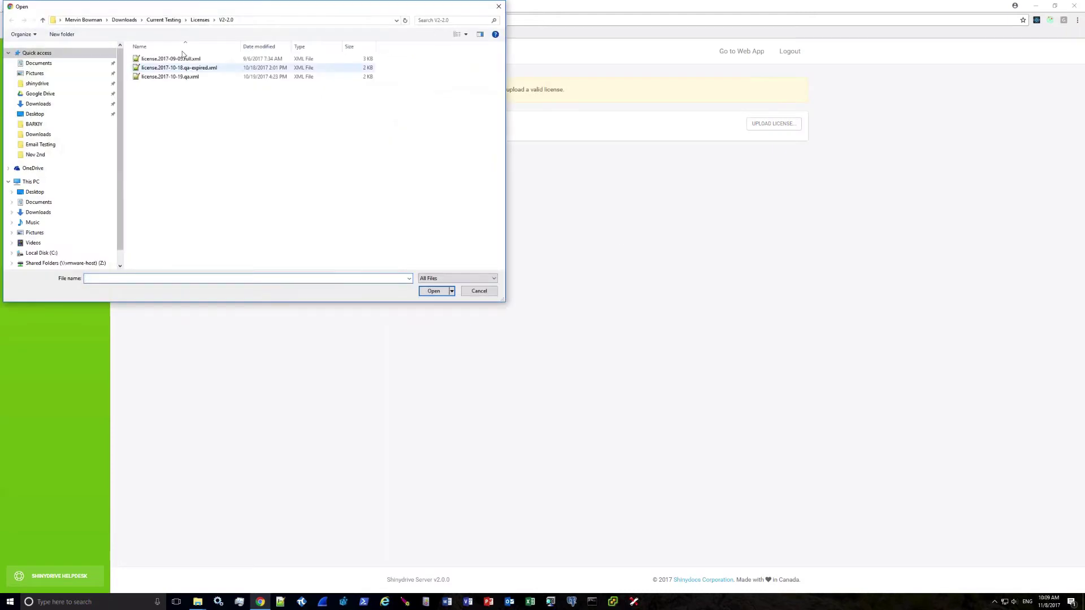
{"action": "double_click", "coordinate": [181, 60]}
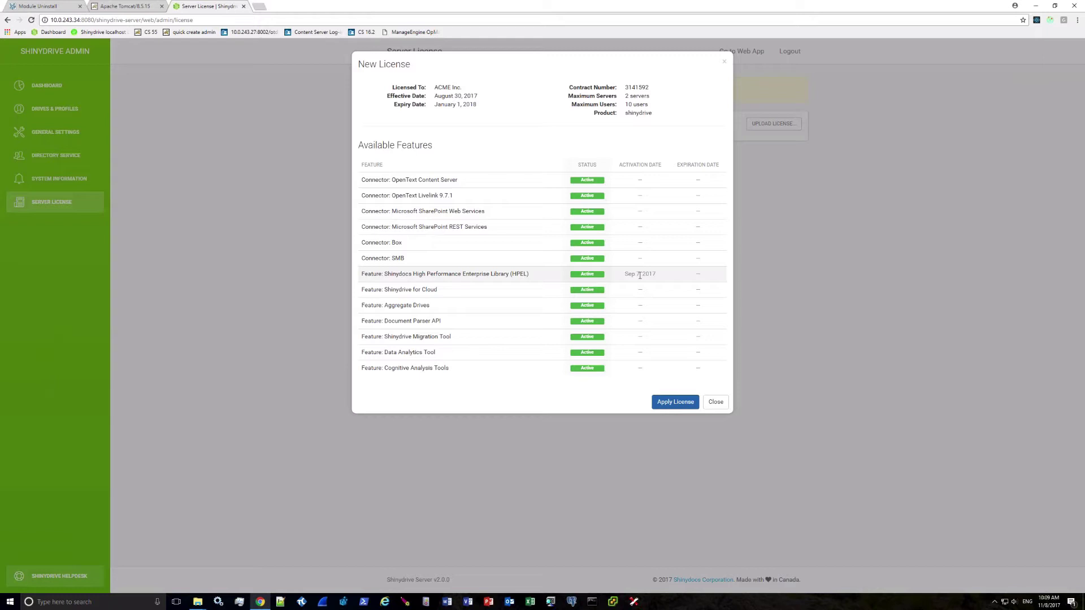
{"action": "left_click", "coordinate": [674, 402]}
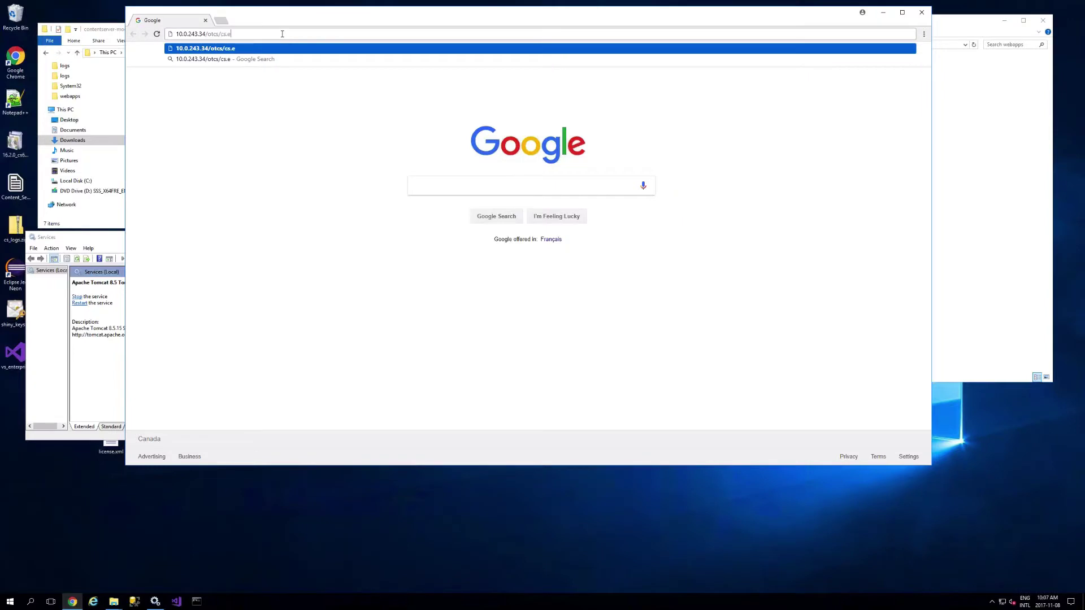
Load 10.0.243.34/otcs/cs.exe, pass the authentication prompt and sign in as the administrator
{"action": "key", "text": "Escape"}
{"action": "key", "text": "Return"}
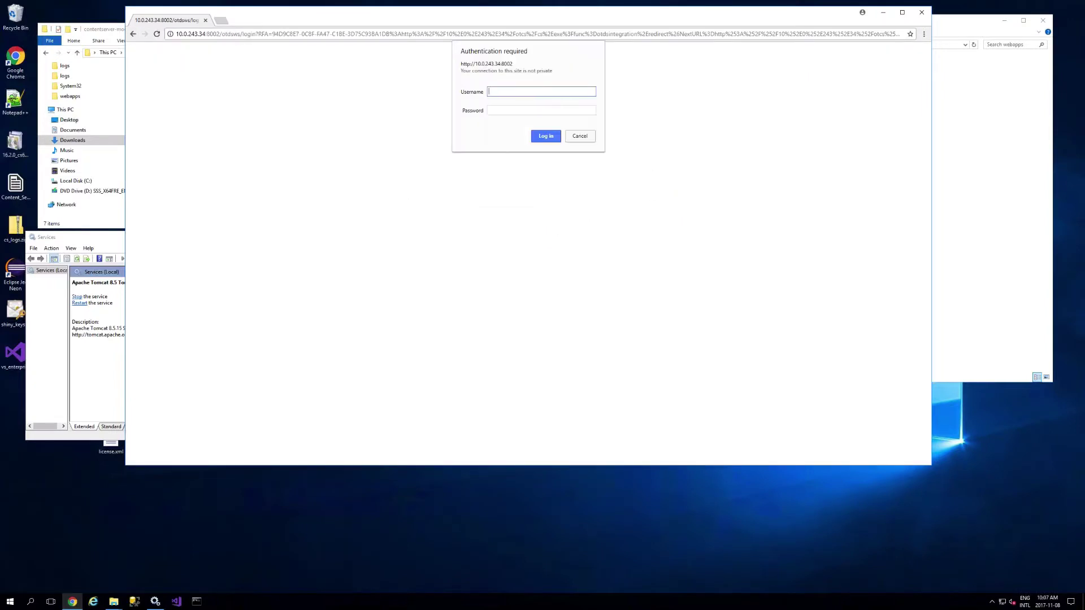
{"action": "key", "text": "Tab"}
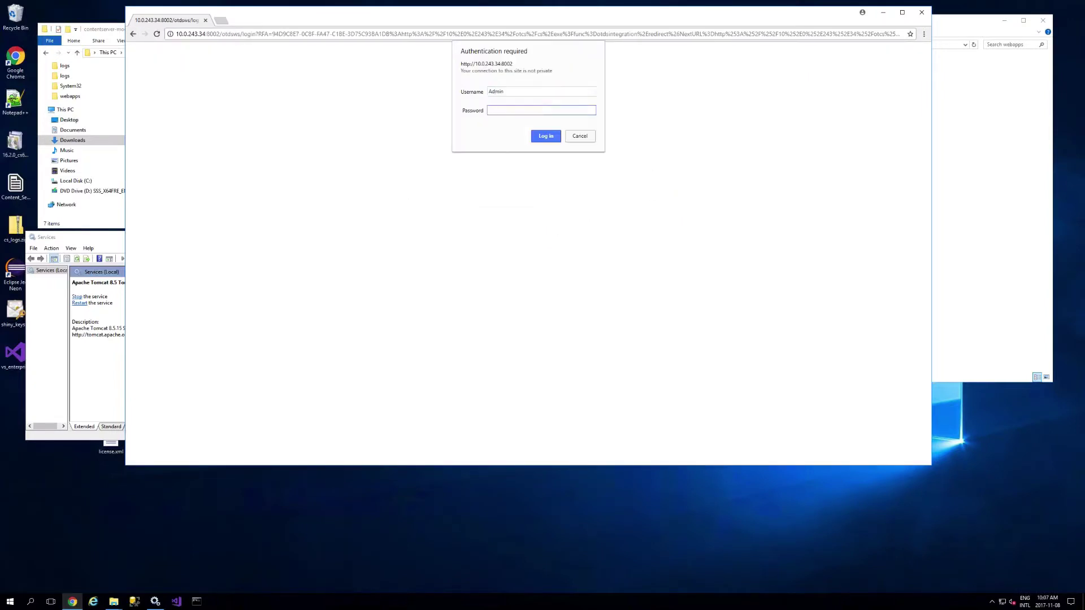
{"action": "key", "text": "Tab"}
{"action": "key", "text": "Return"}
{"action": "key", "text": "Tab"}
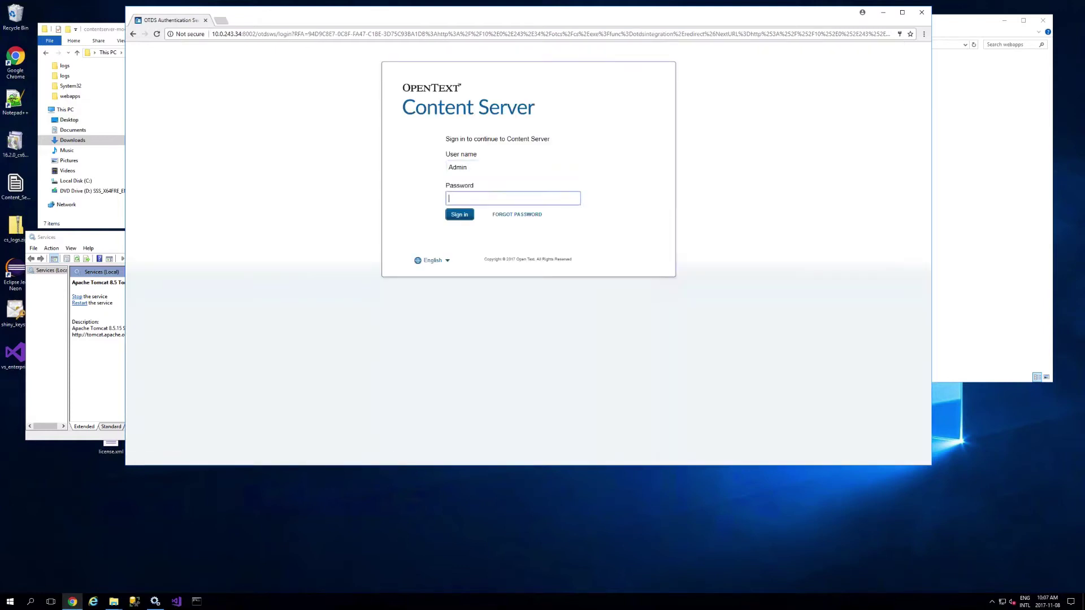
{"action": "key", "text": "Return"}
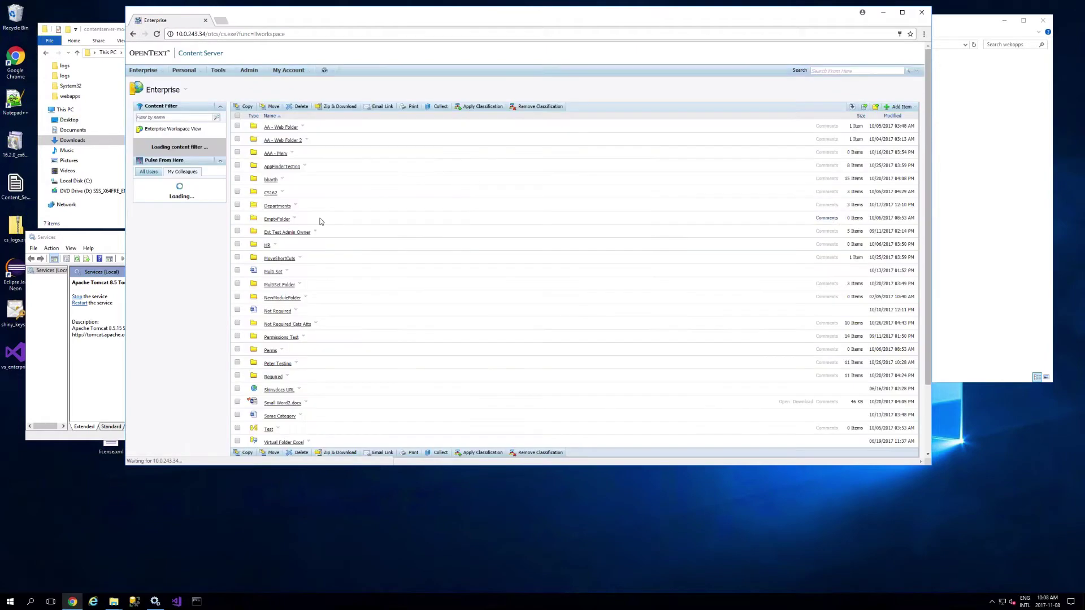
Open Module Administration and confirm the Content Server version 16.2.0 in About Content Server
{"action": "left_click", "coordinate": [277, 83]}
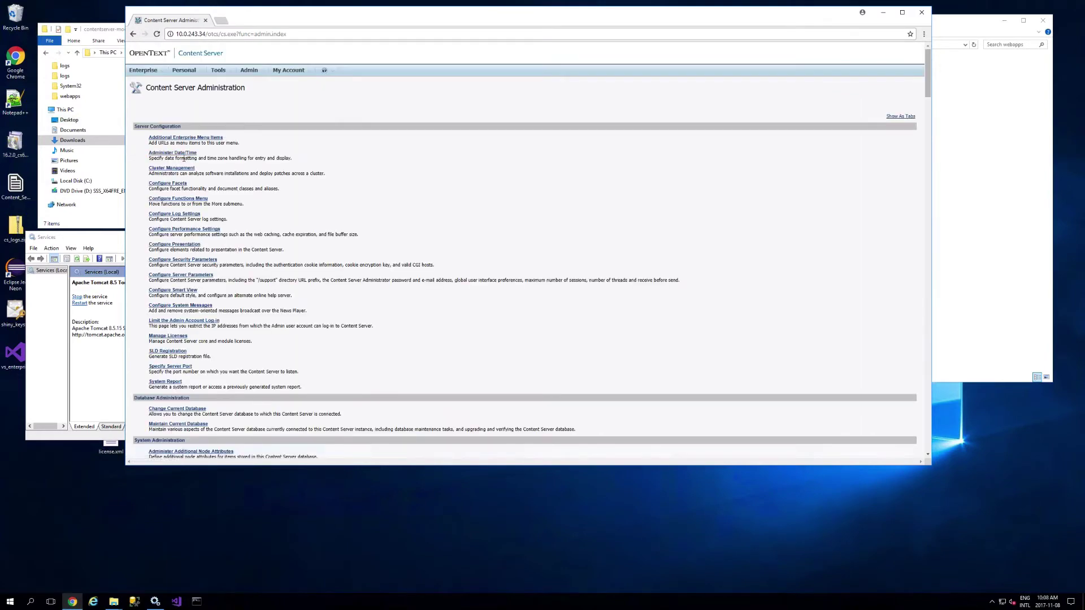
{"action": "left_click", "coordinate": [901, 116]}
{"action": "left_click", "coordinate": [161, 149]}
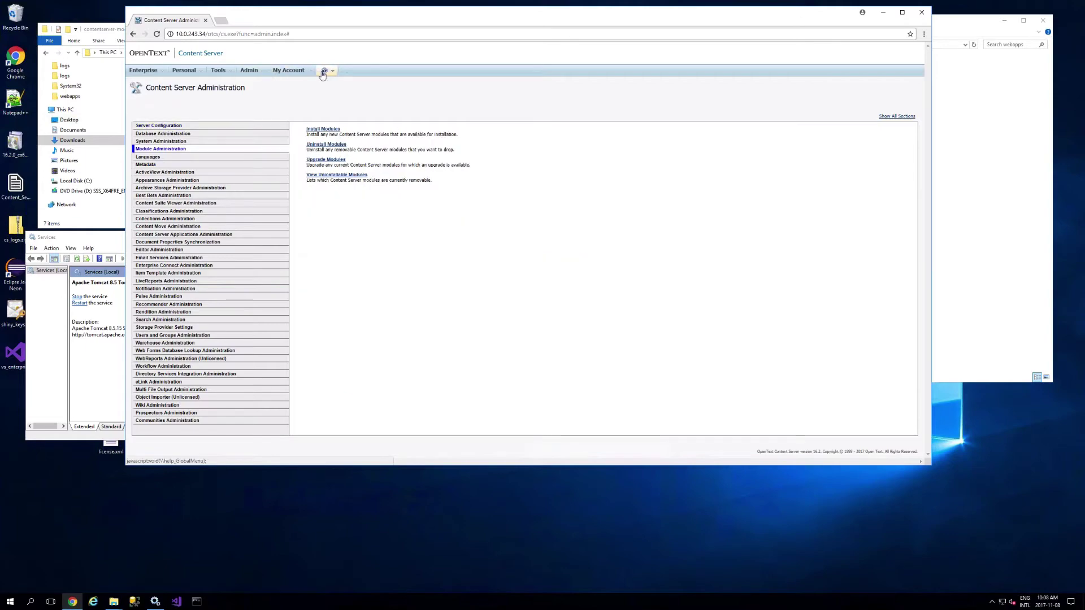
{"action": "left_click", "coordinate": [323, 72]}
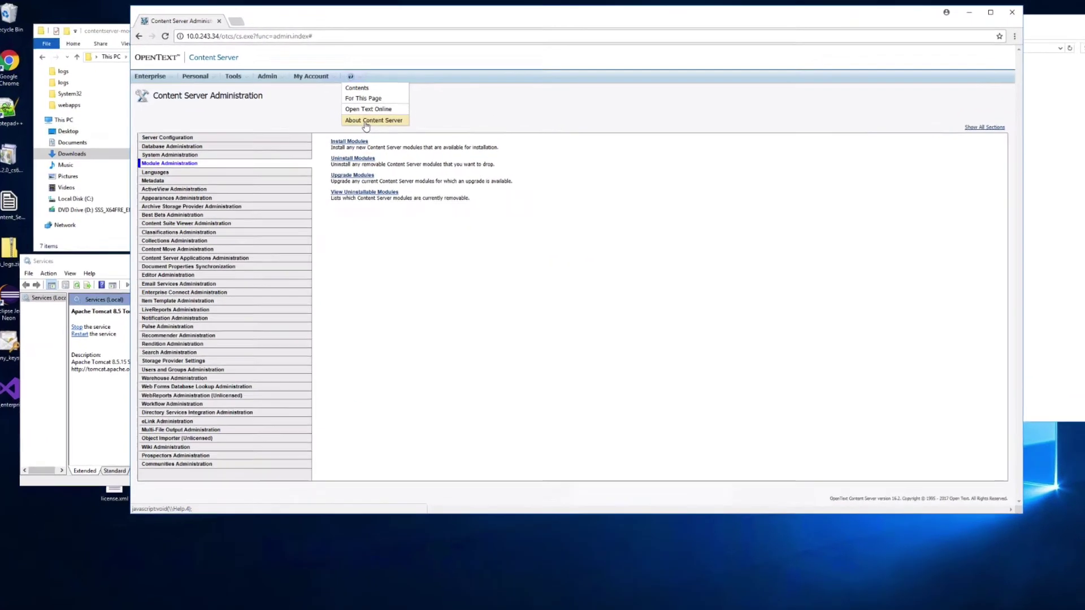
{"action": "left_click", "coordinate": [338, 110]}
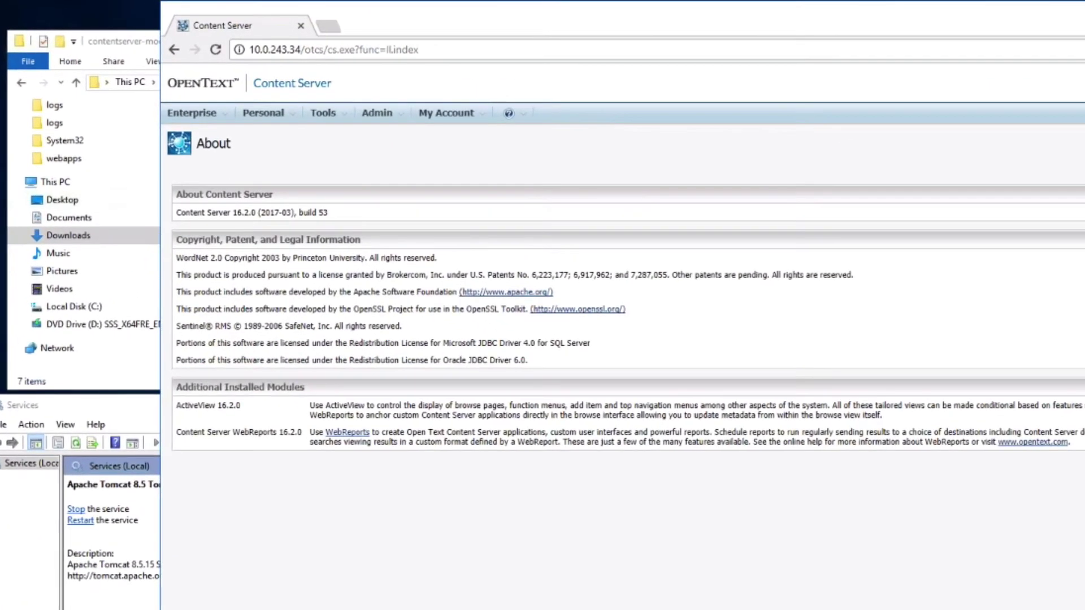
{"action": "left_click_drag", "start_coordinate": [329, 212], "coordinate": [175, 212]}
{"action": "left_click", "coordinate": [181, 212]}
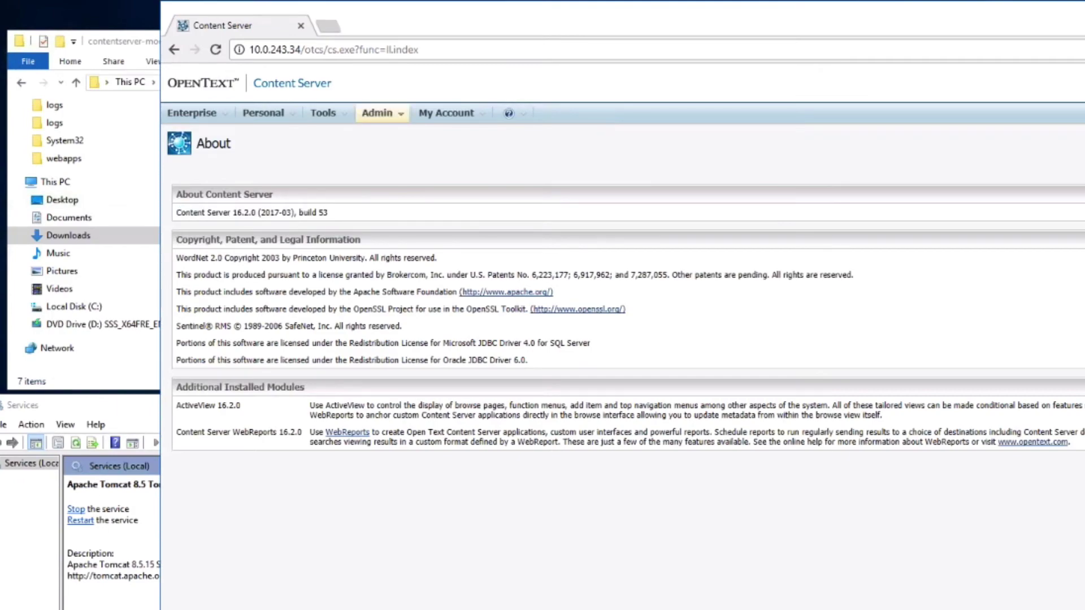
Go to Content Server Administration's Install Modules page and move the browser aside
{"action": "left_click", "coordinate": [377, 112]}
{"action": "left_click", "coordinate": [360, 124]}
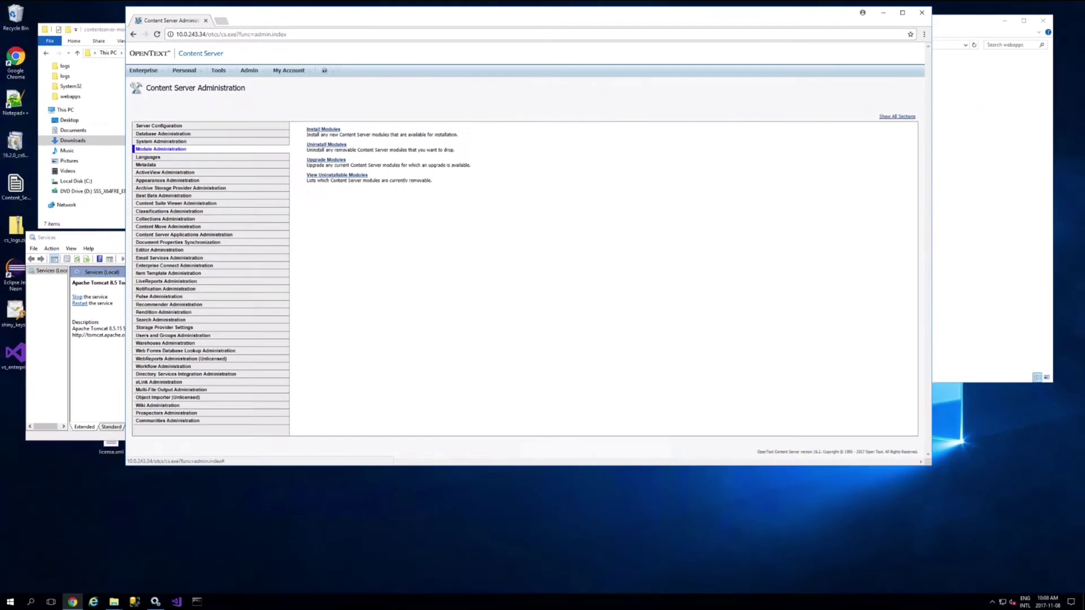
{"action": "left_click", "coordinate": [324, 130]}
{"action": "left_click_drag", "start_coordinate": [383, 24], "coordinate": [449, 93]}
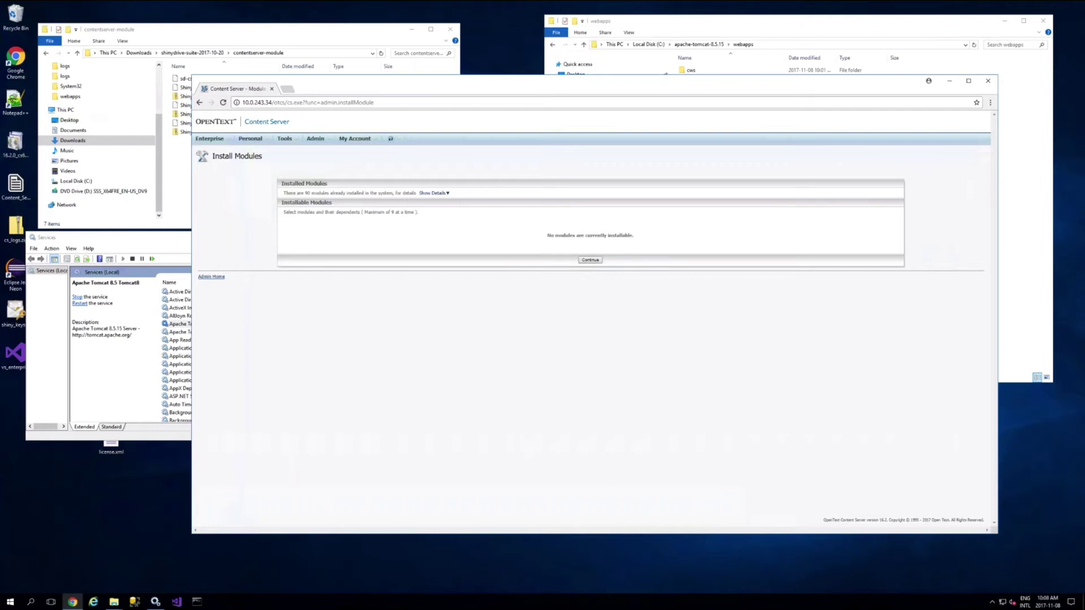
Bring the contentserver-module folder window forward beside the Install Modules page
{"action": "left_click", "coordinate": [186, 202]}
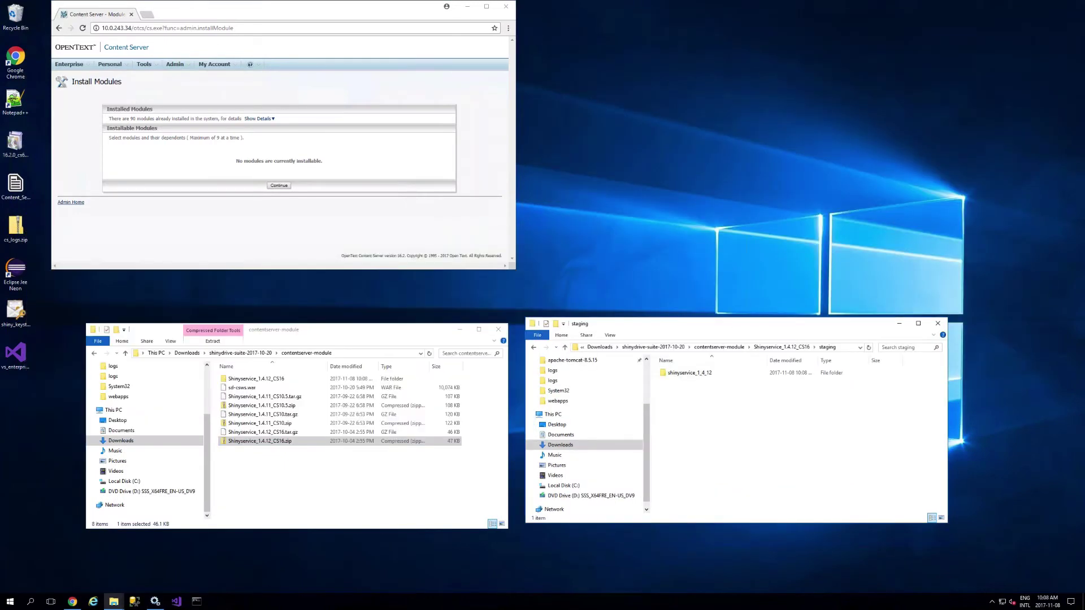
Copy the shinyservice_1_4_12 folder into C:\OPENTEXT\staging
{"action": "left_click_drag", "start_coordinate": [339, 329], "coordinate": [340, 319]}
{"action": "left_click", "coordinate": [158, 343]}
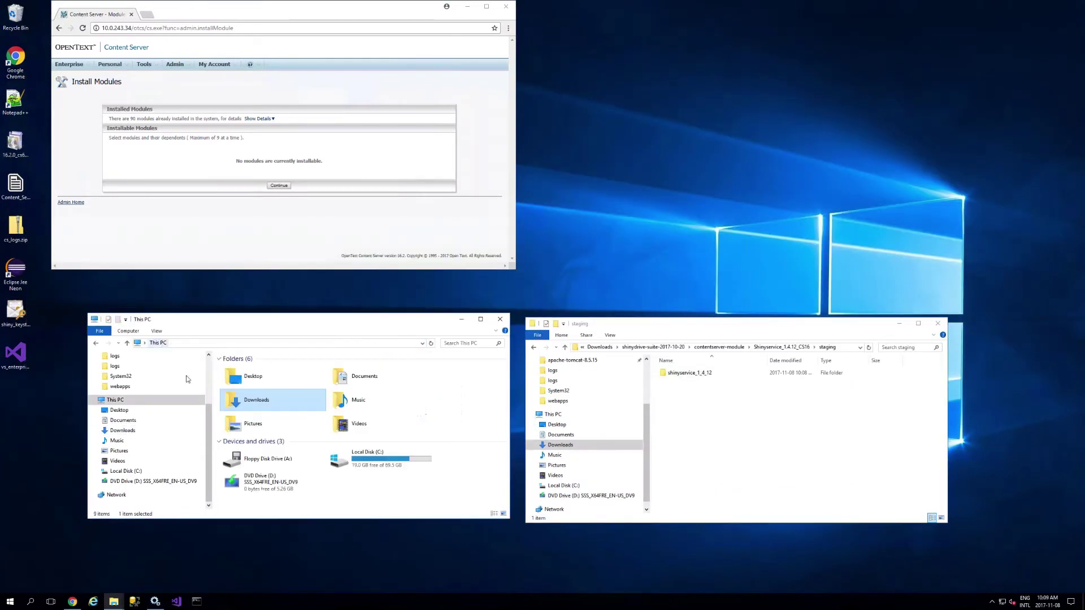
{"action": "left_click", "coordinate": [392, 456]}
{"action": "double_click", "coordinate": [391, 456]}
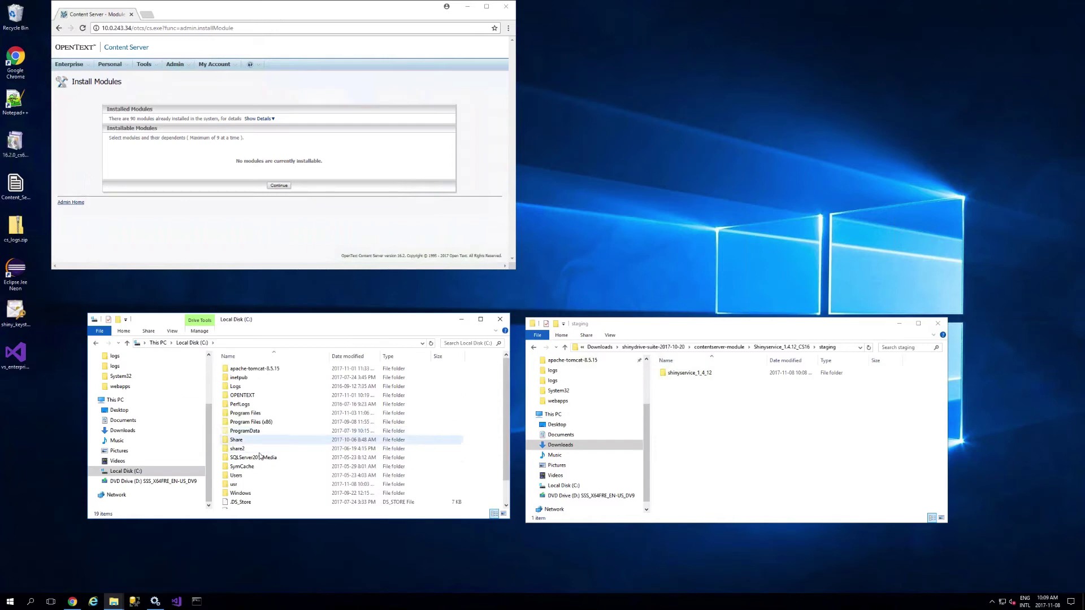
{"action": "double_click", "coordinate": [248, 403]}
{"action": "scroll", "coordinate": [242, 441], "scroll_direction": "down", "scroll_amount": 5}
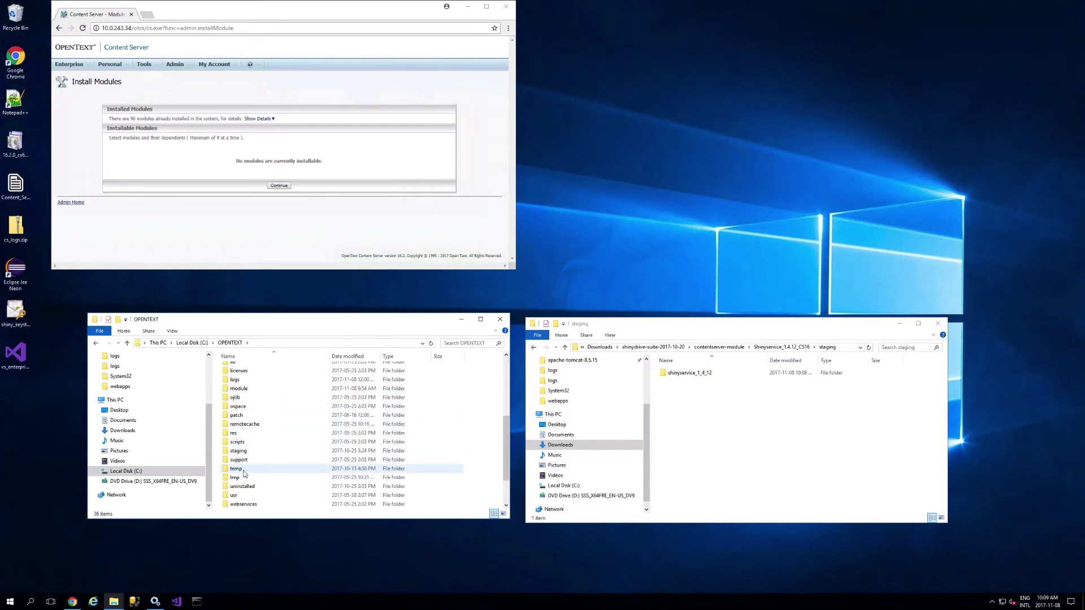
{"action": "double_click", "coordinate": [244, 454]}
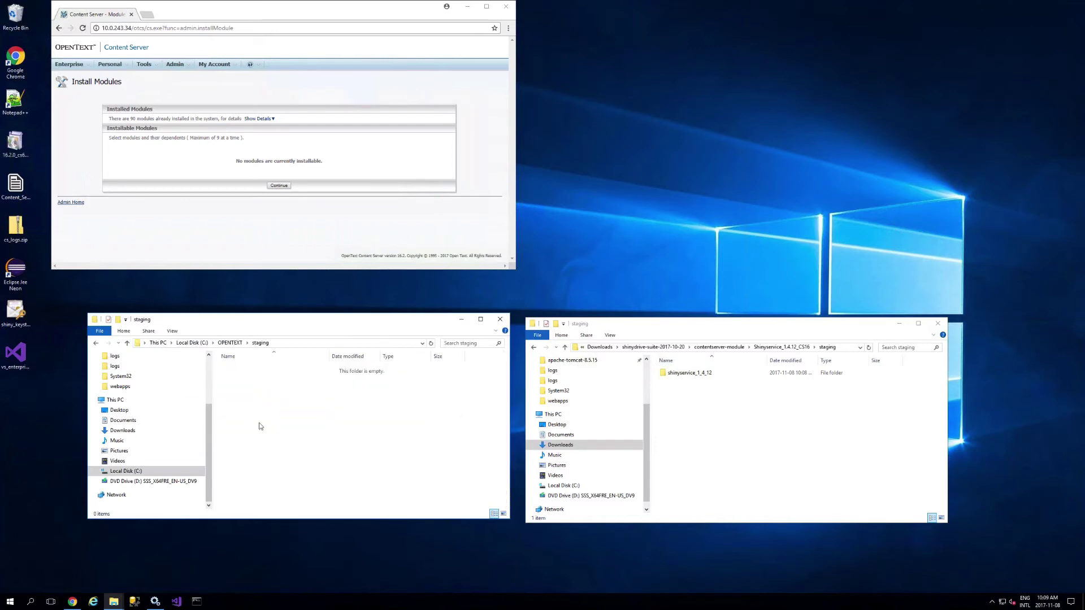
{"action": "left_click", "coordinate": [703, 375]}
{"action": "right_click", "coordinate": [704, 377]}
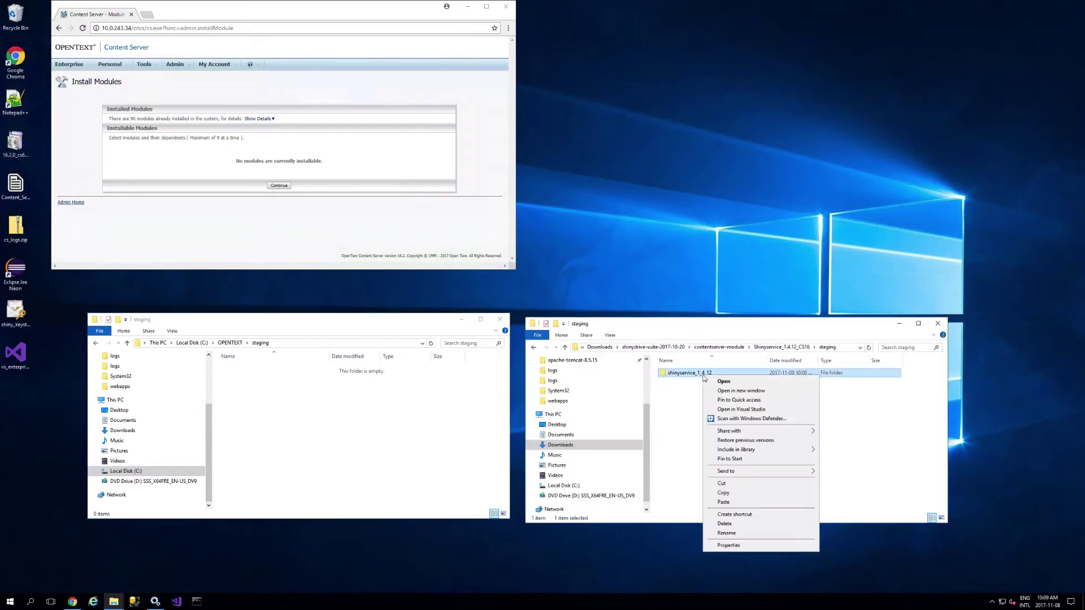
{"action": "left_click", "coordinate": [728, 491]}
{"action": "right_click", "coordinate": [357, 423]}
{"action": "left_click", "coordinate": [373, 485]}
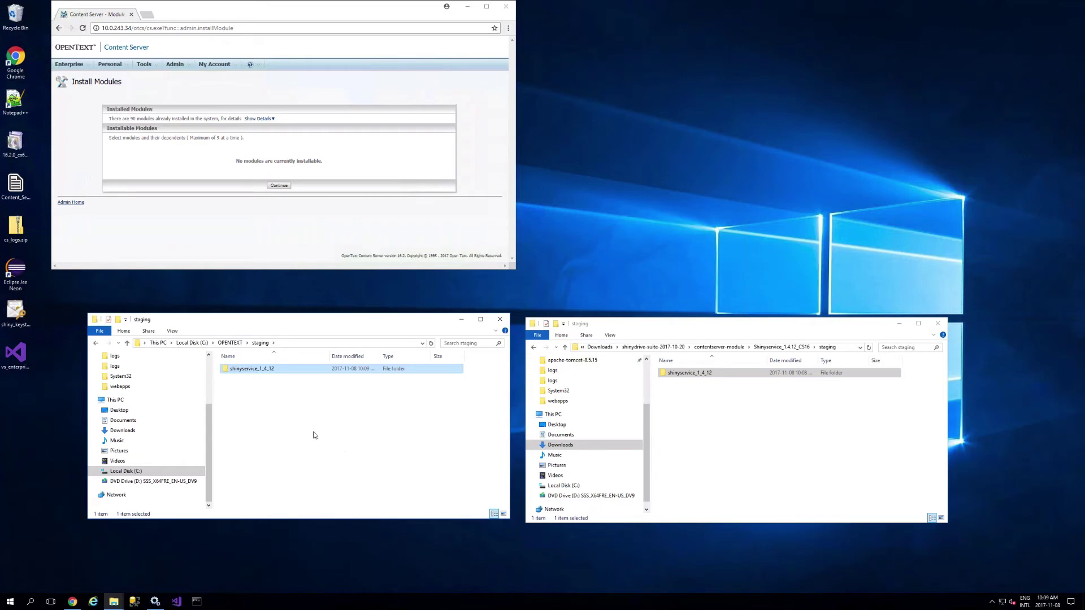
Reload Install Modules in Chrome and mark Shinydrive Service for installation
{"action": "left_click", "coordinate": [131, 72]}
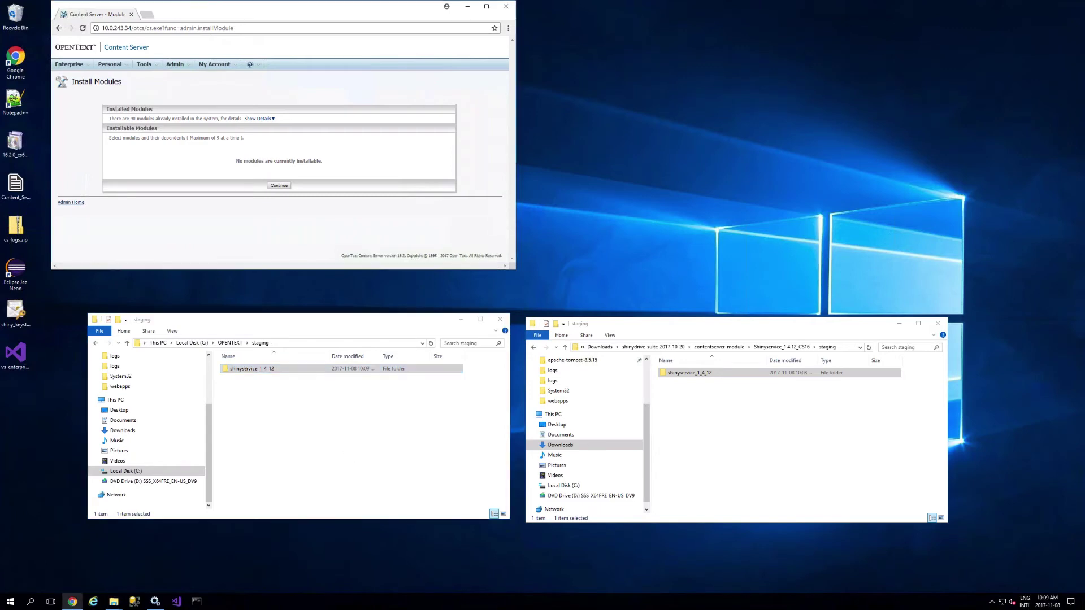
{"action": "left_click", "coordinate": [82, 28]}
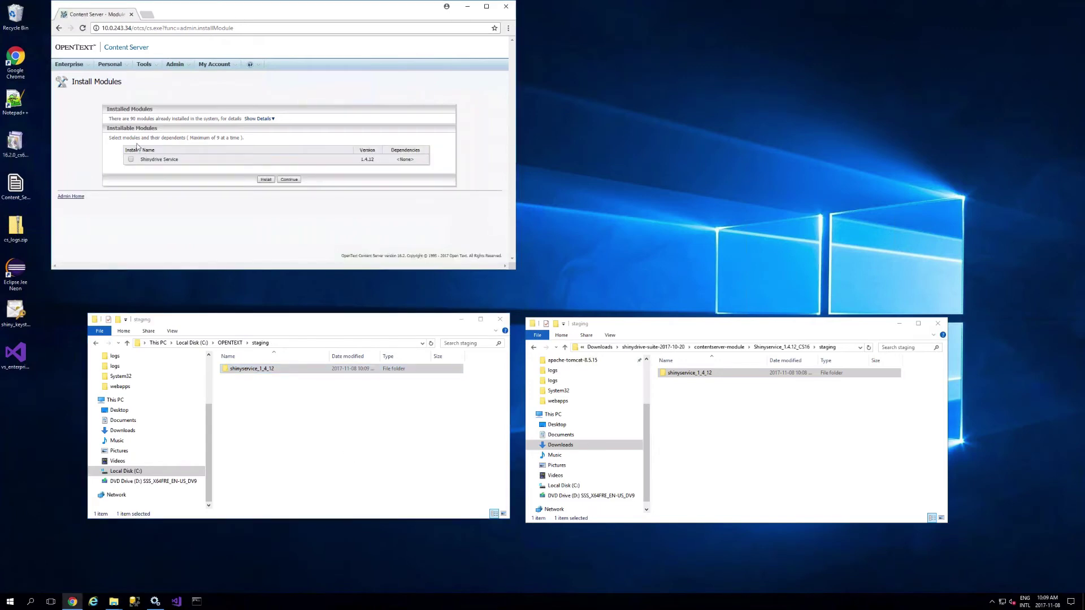
{"action": "left_click", "coordinate": [131, 159]}
Install the Shinydrive Service module and start a new OpenText Content Server content source
{"action": "left_click", "coordinate": [266, 180]}
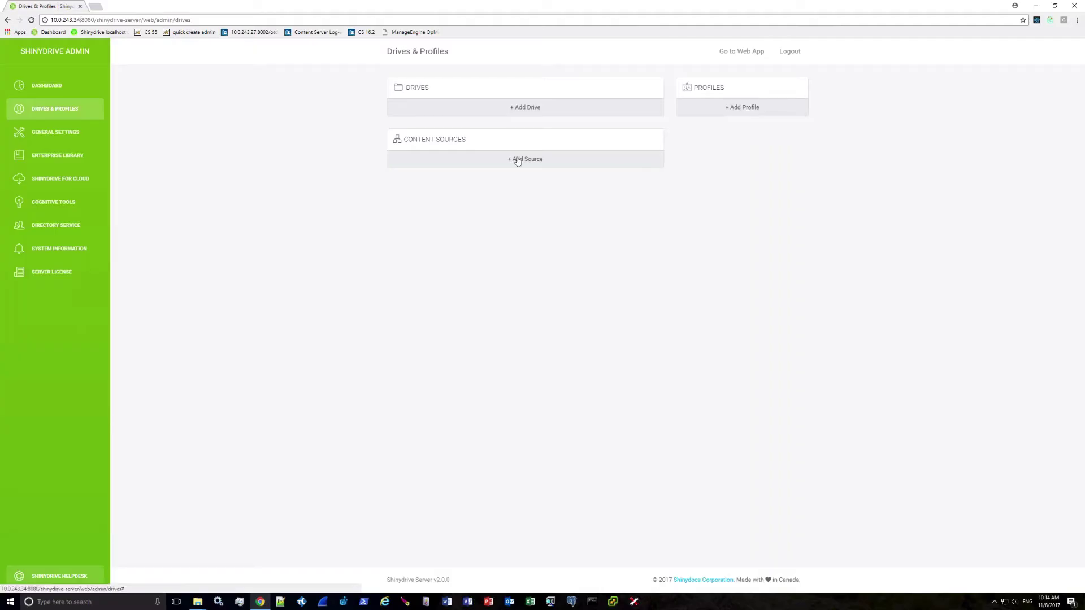
{"action": "left_click", "coordinate": [517, 160]}
{"action": "left_click", "coordinate": [538, 181]}
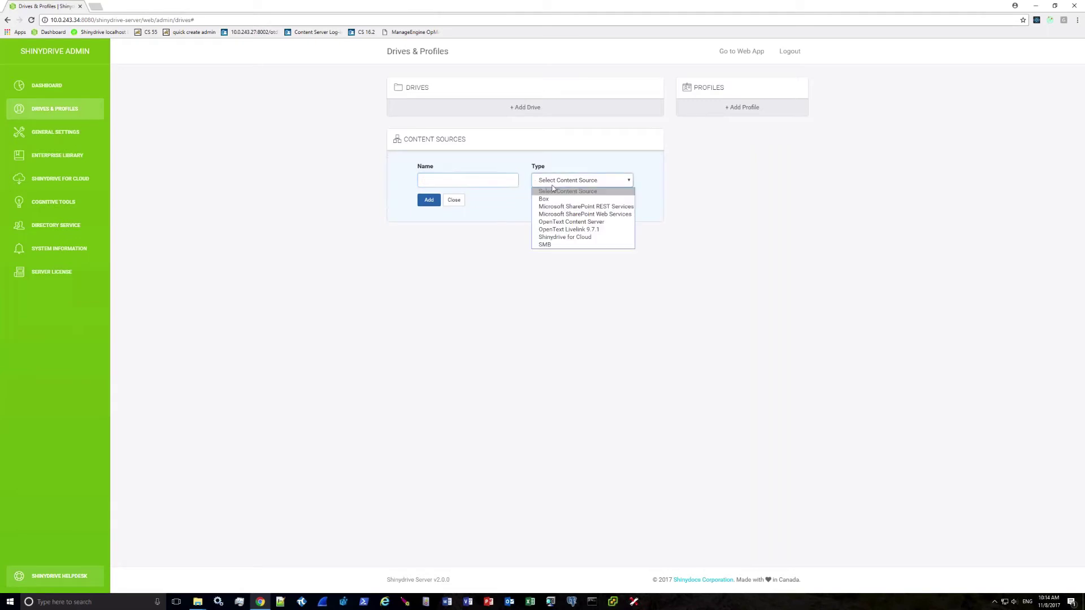
{"action": "left_click", "coordinate": [567, 222]}
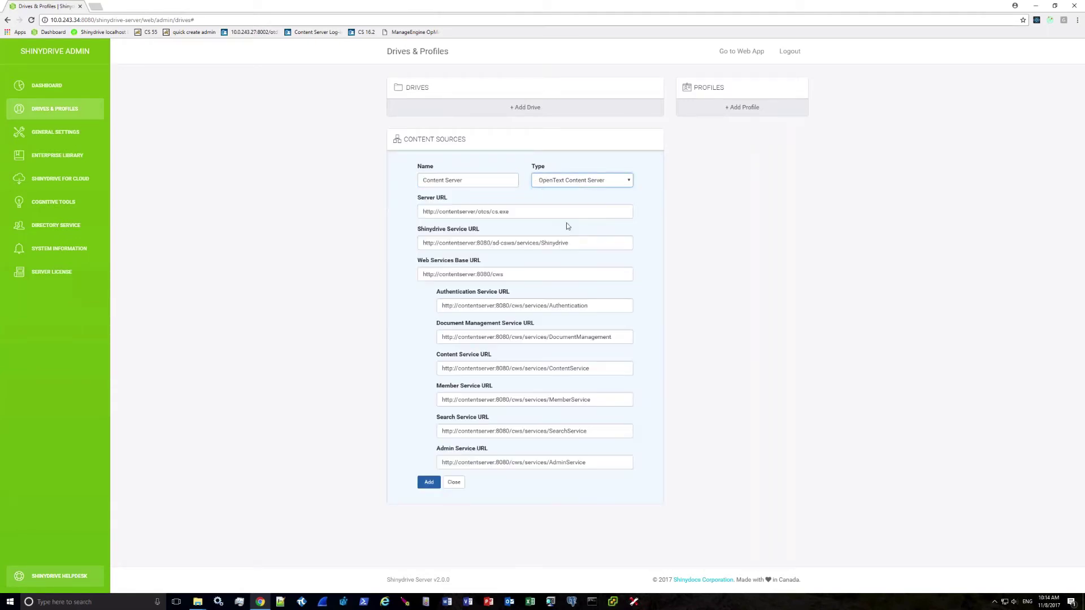
Replace 'contentserver' with 10.0.243.34 in the Server, Shinydrive Service and Web Services Base URLs
{"action": "double_click", "coordinate": [458, 212]}
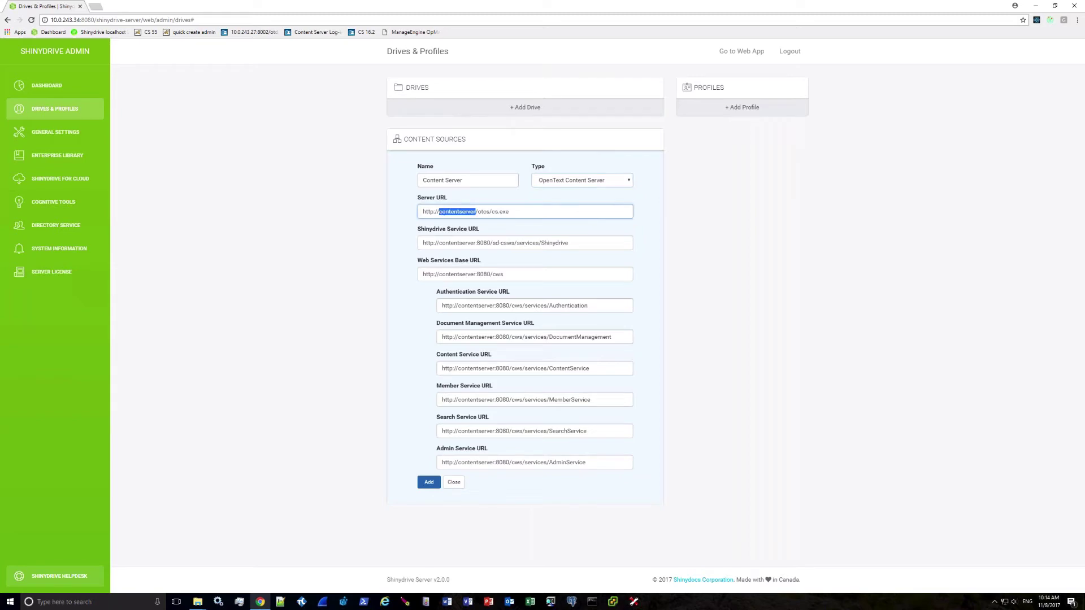
{"action": "left_click", "coordinate": [164, 589]}
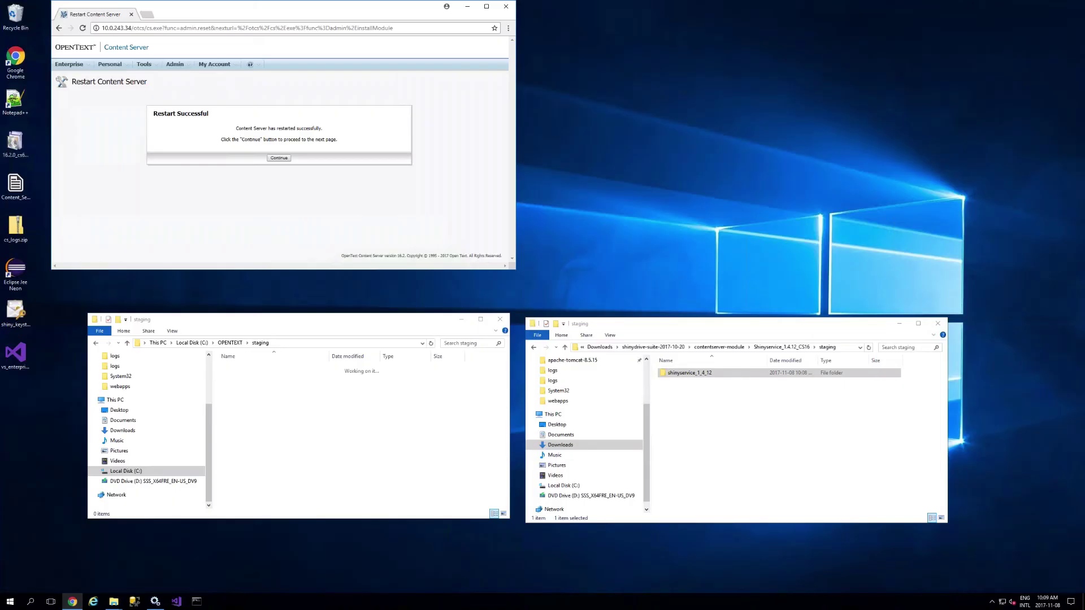
{"action": "double_click", "coordinate": [131, 28]}
{"action": "left_click", "coordinate": [599, 595]}
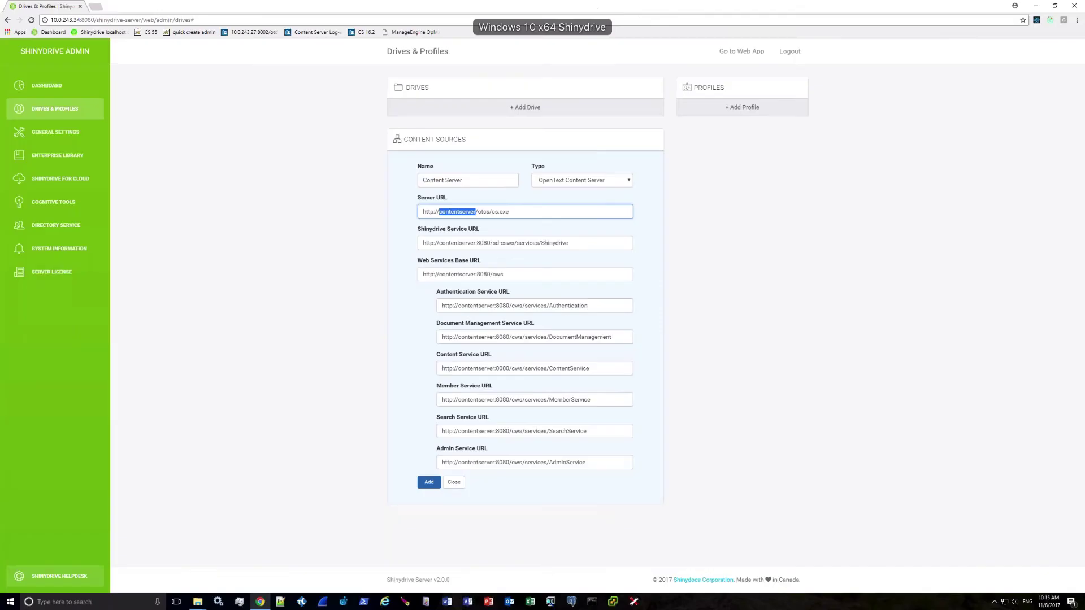
{"action": "type", "text": "10.0.243.3"}
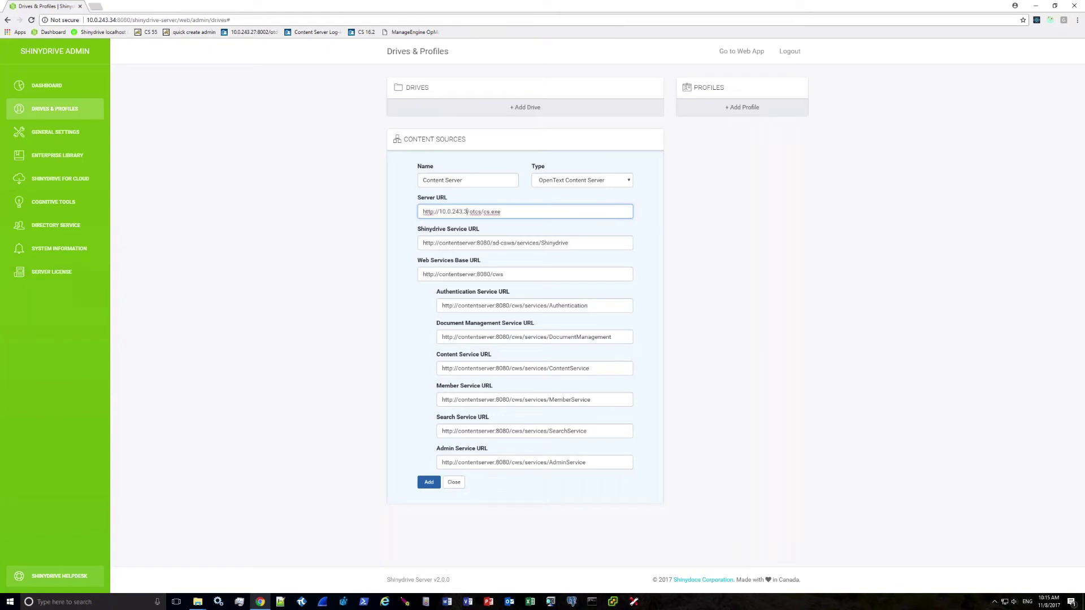
{"action": "type", "text": "4"}
{"action": "double_click", "coordinate": [461, 243]}
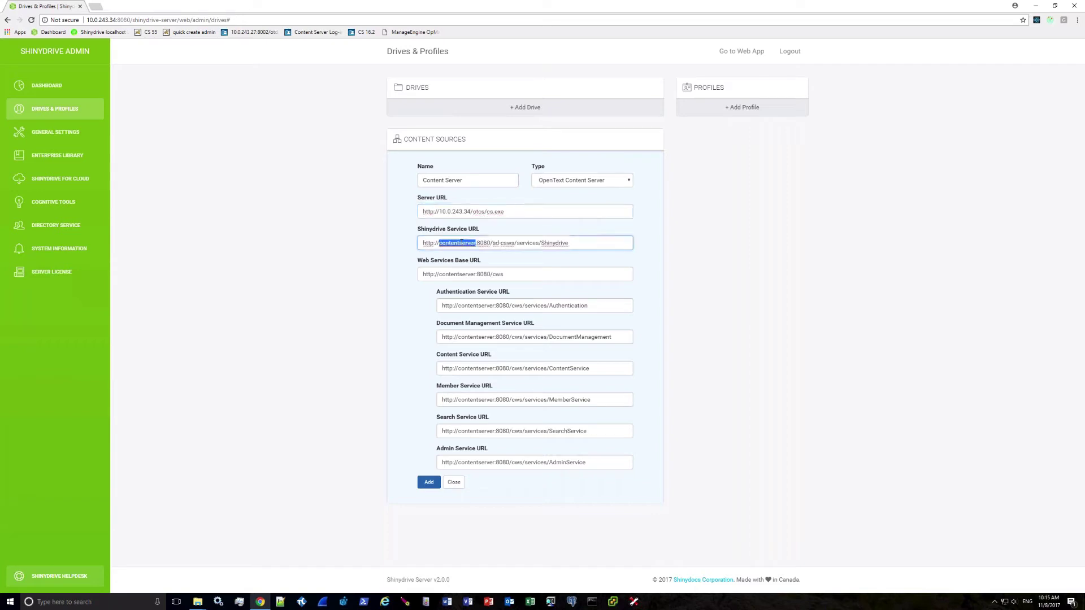
{"action": "type", "text": "10.0.243.34"}
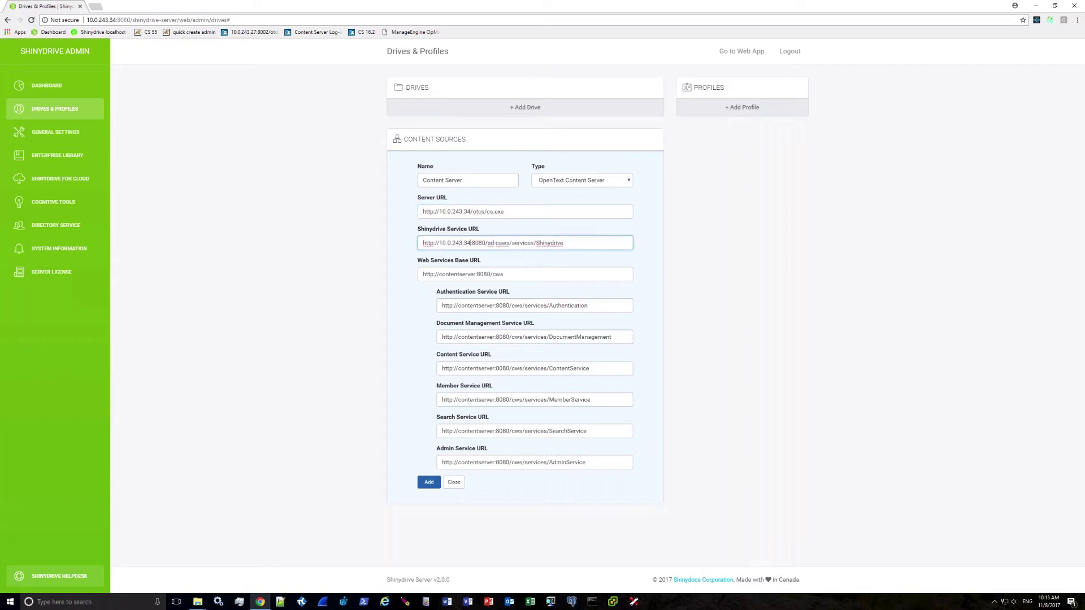
{"action": "double_click", "coordinate": [458, 274]}
{"action": "type", "text": "10.0.243.34"}
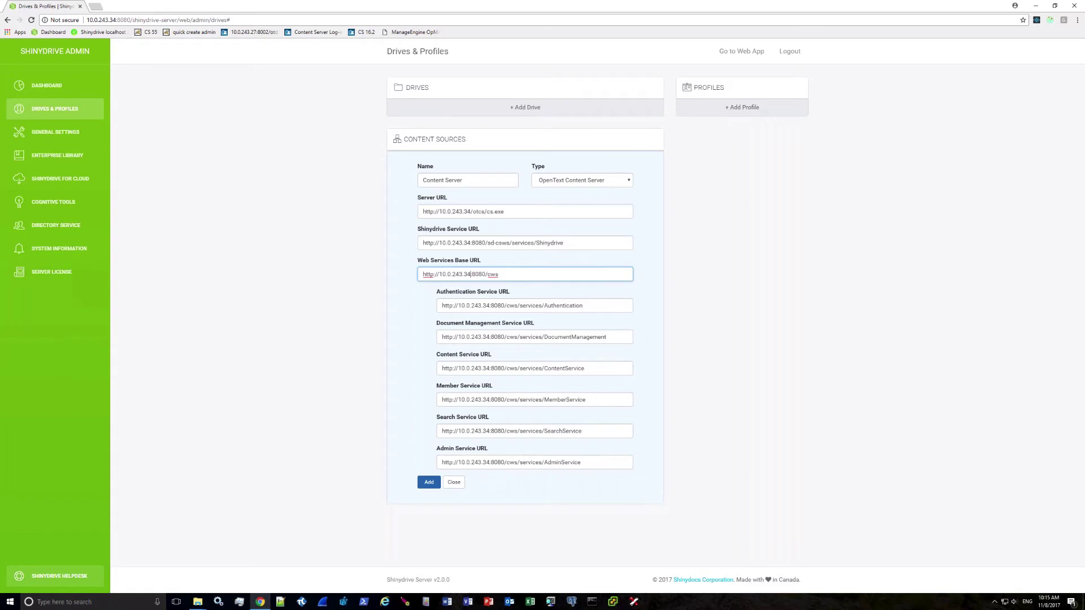
{"action": "left_click", "coordinate": [500, 305]}
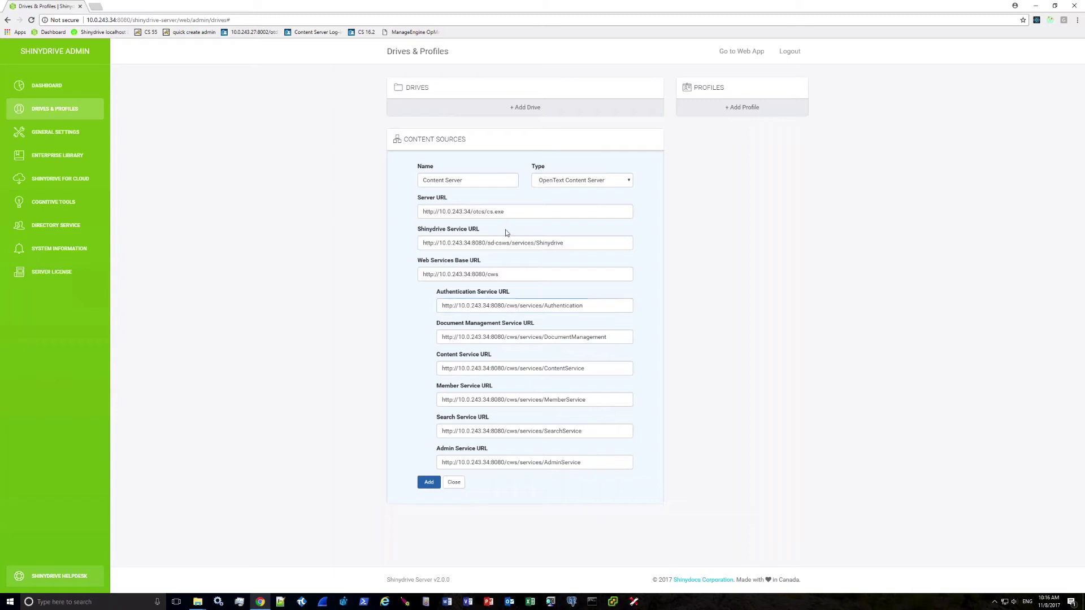
Correct the Shinydrive Service host's last digit to 10.0.243.34 and add the content source
{"action": "left_click", "coordinate": [471, 243]}
{"action": "key", "text": "BackSpace"}
{"action": "type", "text": "1"}
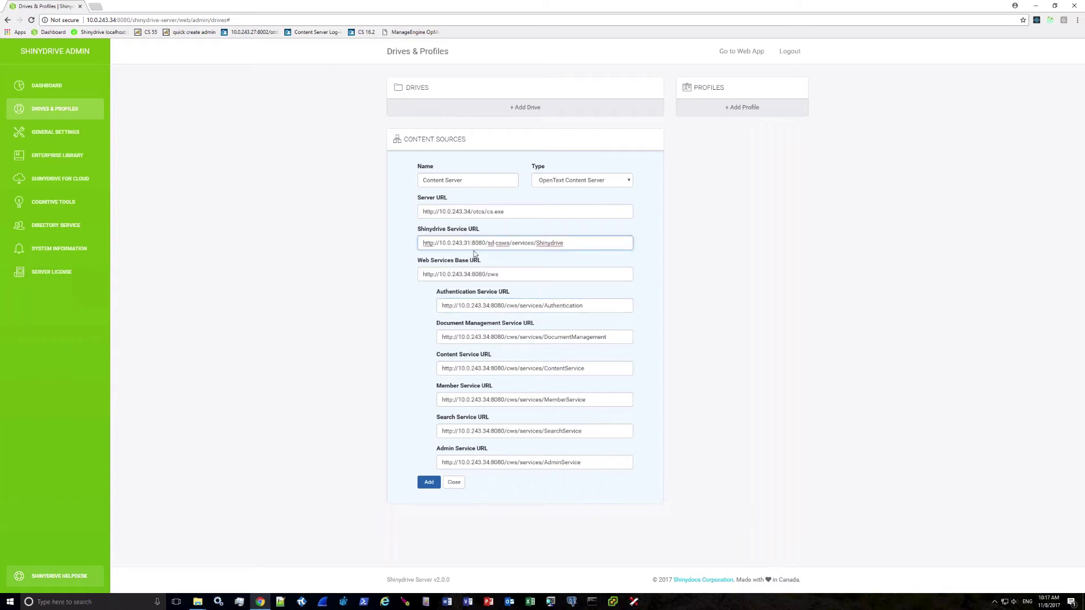
{"action": "left_click", "coordinate": [430, 483]}
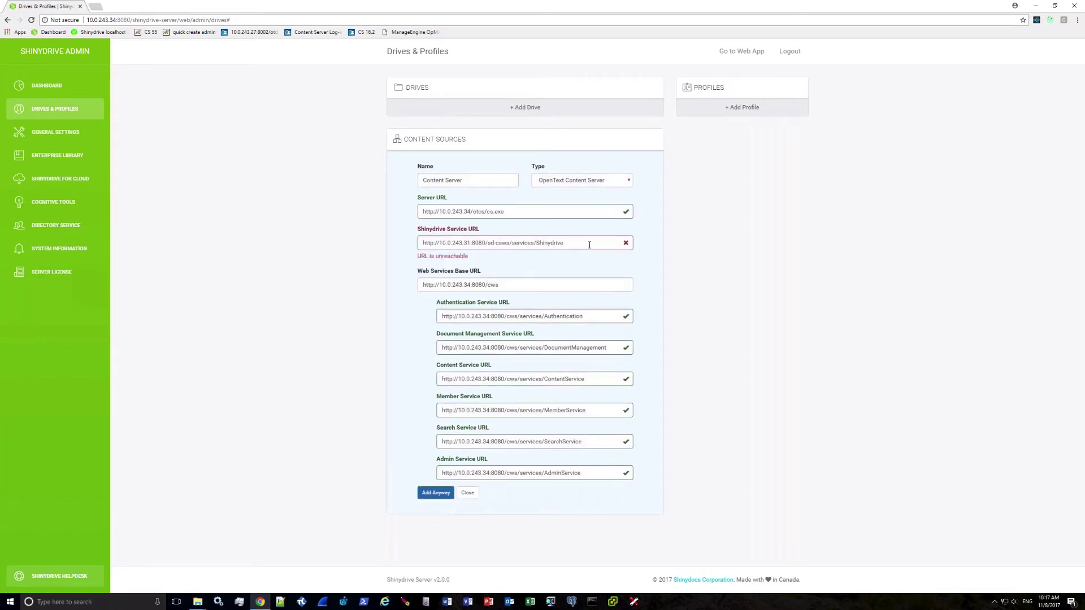
{"action": "left_click", "coordinate": [470, 243]}
{"action": "key", "text": "BackSpace"}
{"action": "type", "text": "4"}
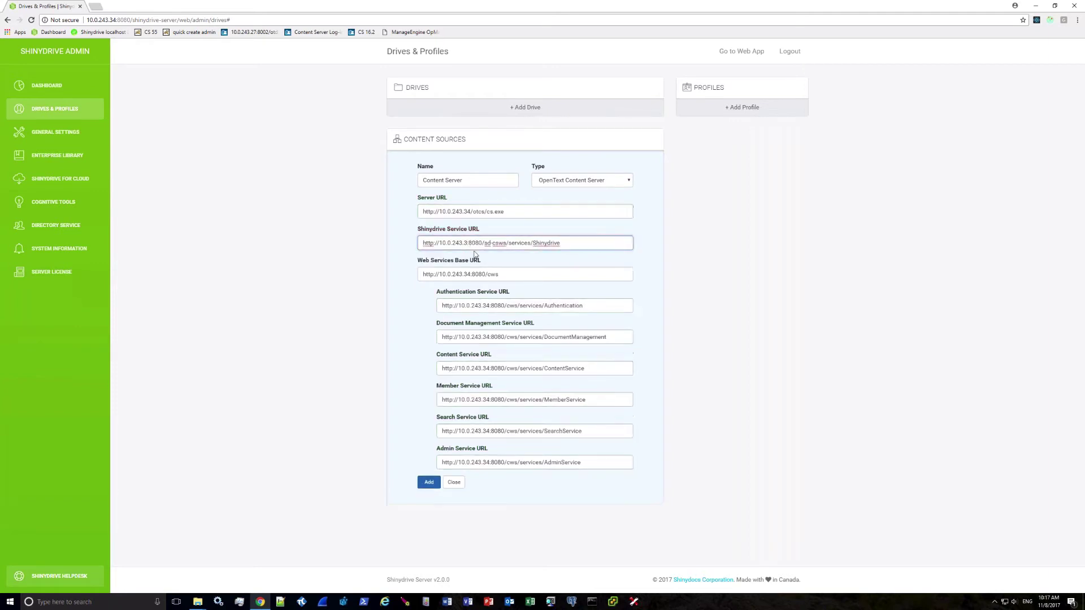
{"action": "left_click", "coordinate": [430, 483]}
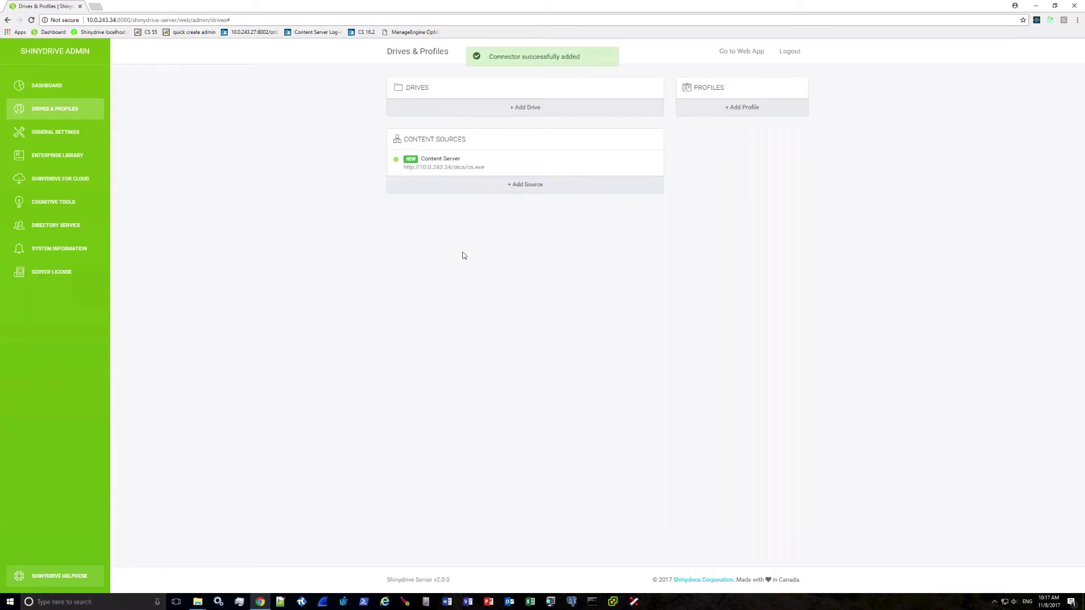
Start a new drive named 'Enterprise CS' and assign it drive letter H:
{"action": "left_click", "coordinate": [513, 107]}
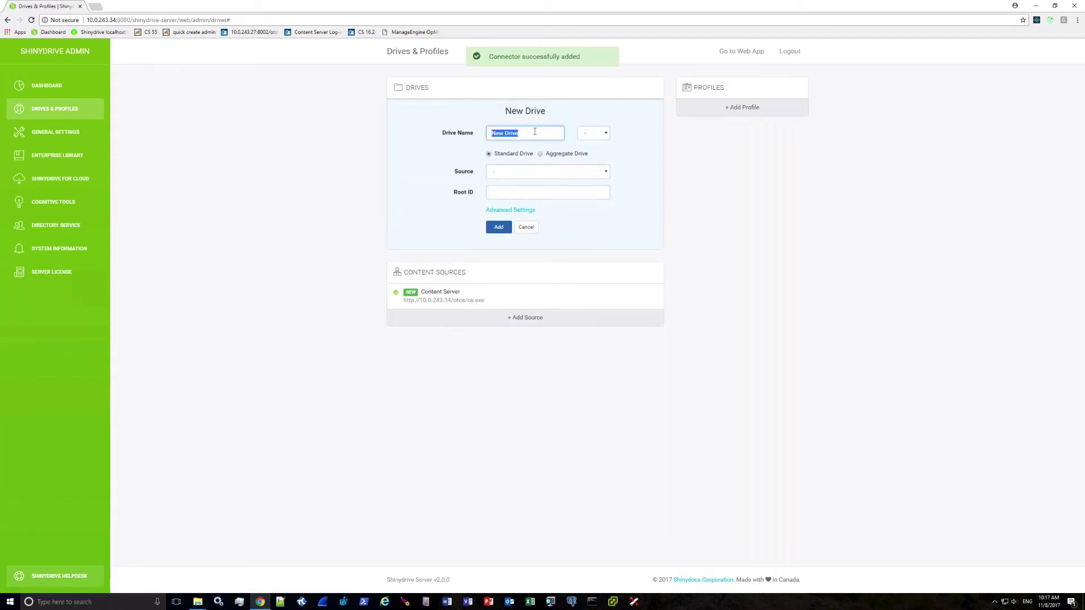
{"action": "type", "text": "Enterprise CS"}
{"action": "left_click", "coordinate": [591, 134]}
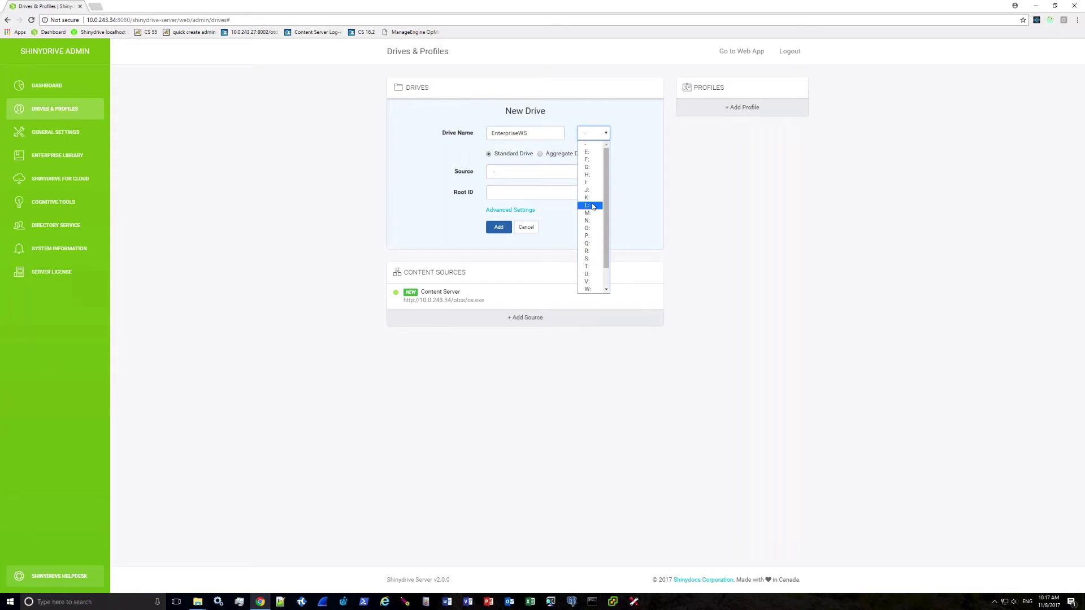
{"action": "left_click", "coordinate": [586, 181]}
{"action": "left_click", "coordinate": [593, 133]}
{"action": "left_click", "coordinate": [588, 174]}
Set the drive's source to Content Server with Root ID EnterpriseWS and add it
{"action": "left_click", "coordinate": [525, 176]}
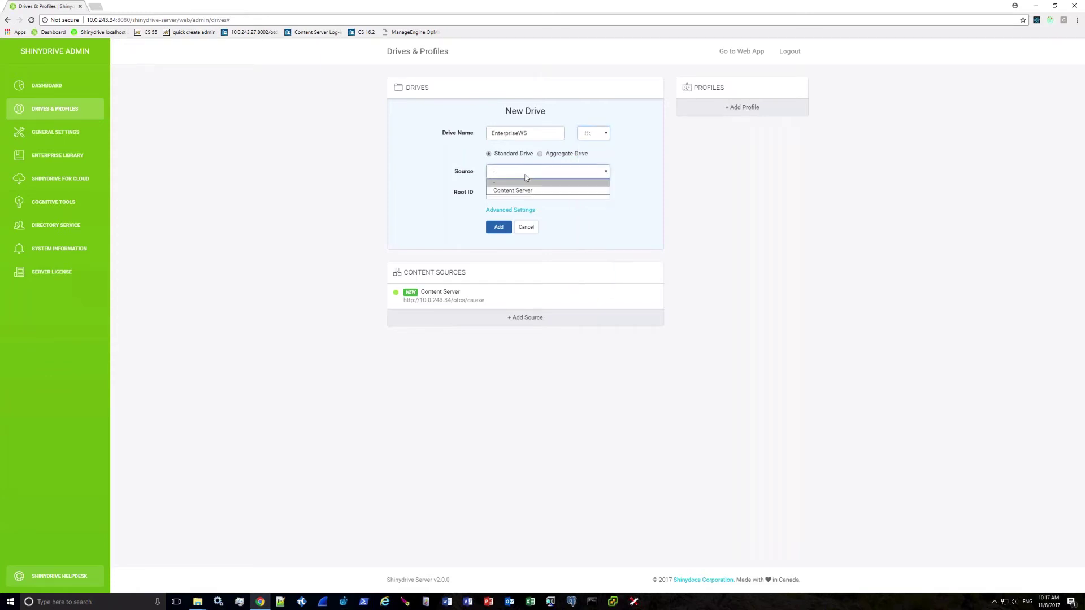
{"action": "left_click", "coordinate": [524, 188]}
{"action": "left_click", "coordinate": [523, 192]}
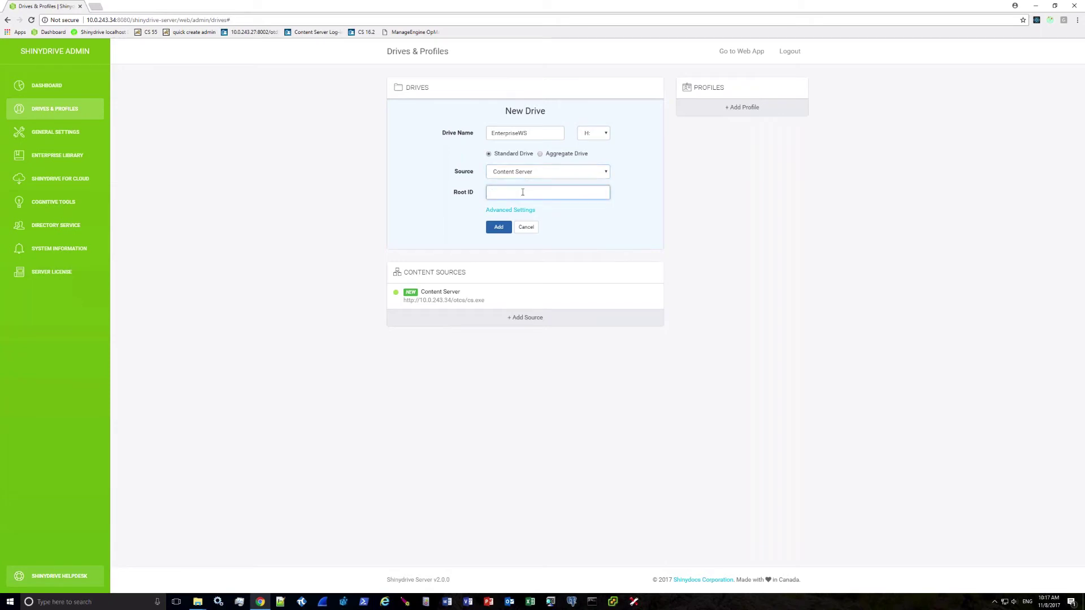
{"action": "type", "text": "EnterpriseWS"}
{"action": "left_click", "coordinate": [529, 135]}
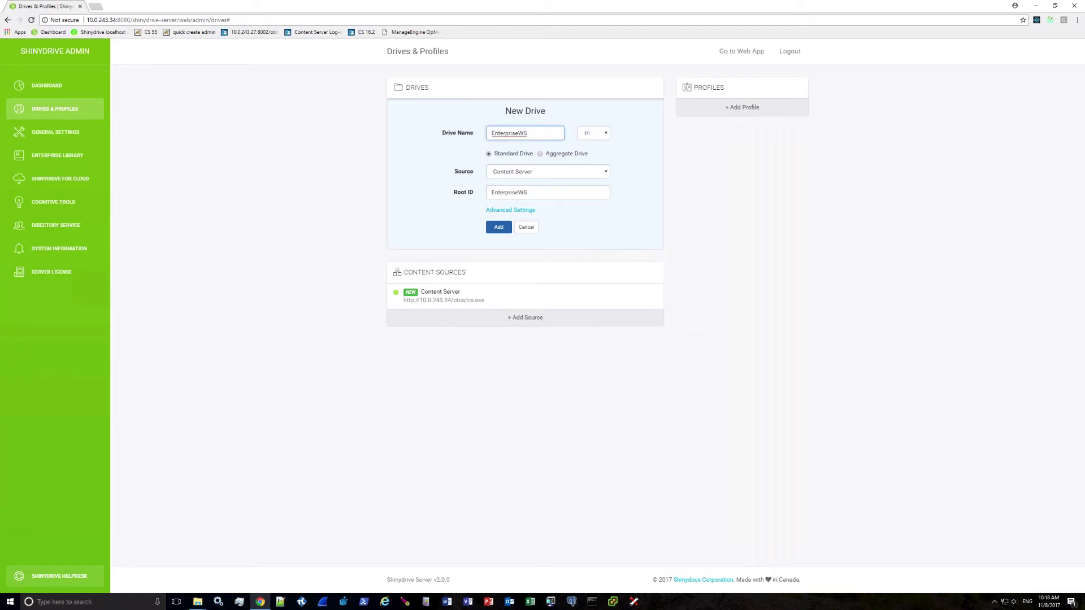
{"action": "left_click", "coordinate": [530, 210]}
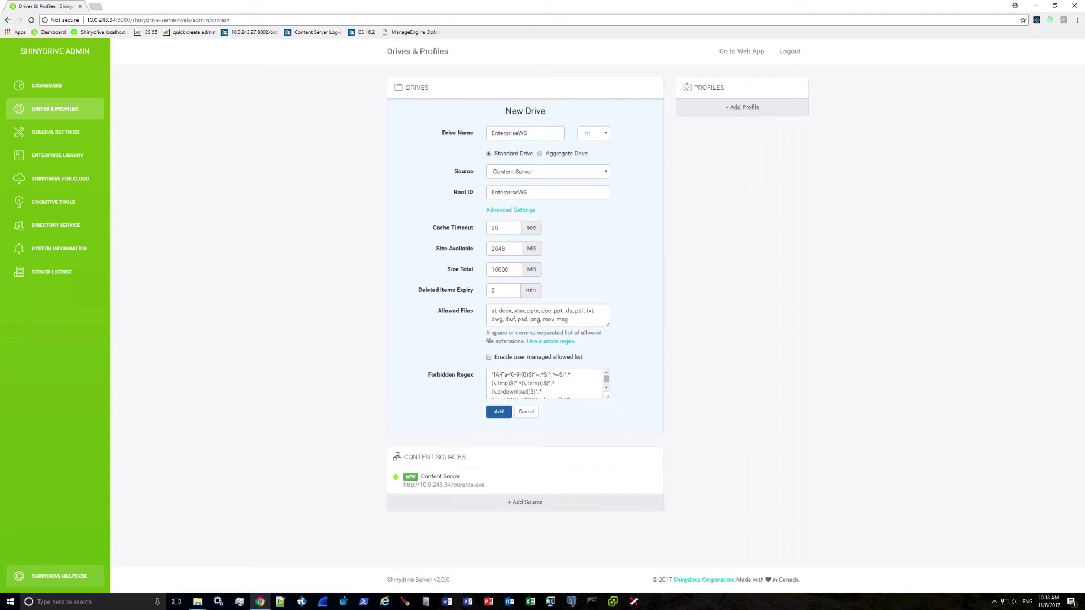
{"action": "left_click", "coordinate": [502, 413]}
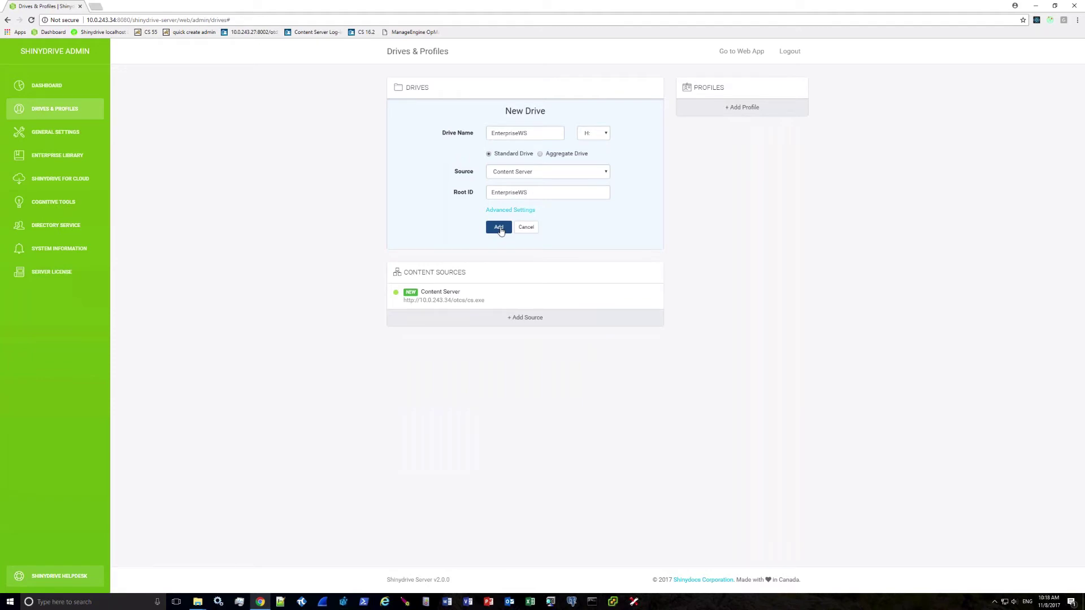
{"action": "left_click", "coordinate": [499, 229]}
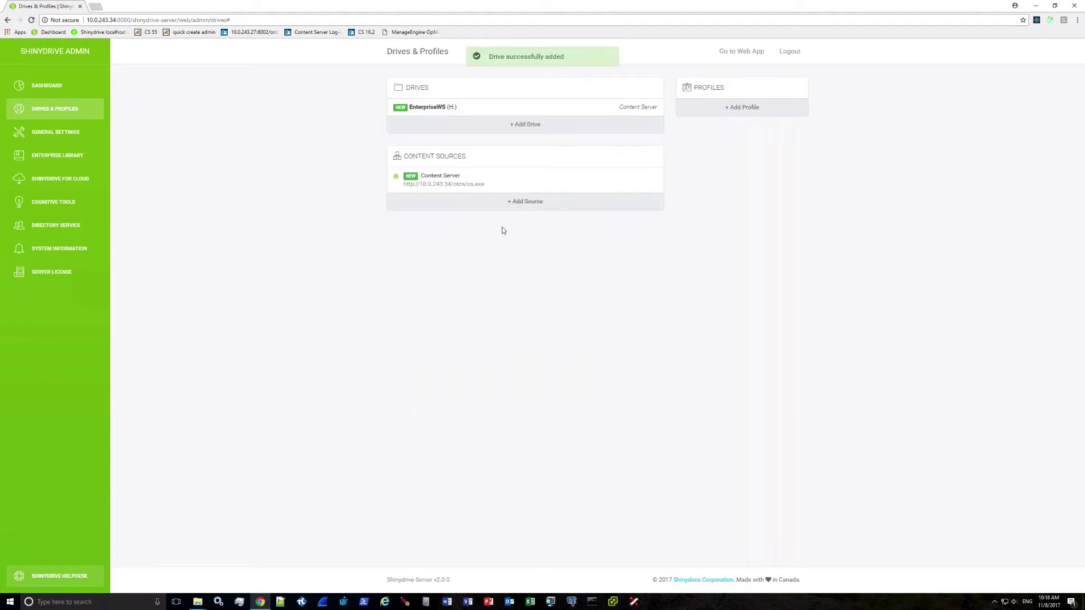
Add profile 'DRIVE' with the EnterpriseWS (H:) drive ticked
{"action": "left_click", "coordinate": [742, 107]}
{"action": "type", "text": "DRIVE"}
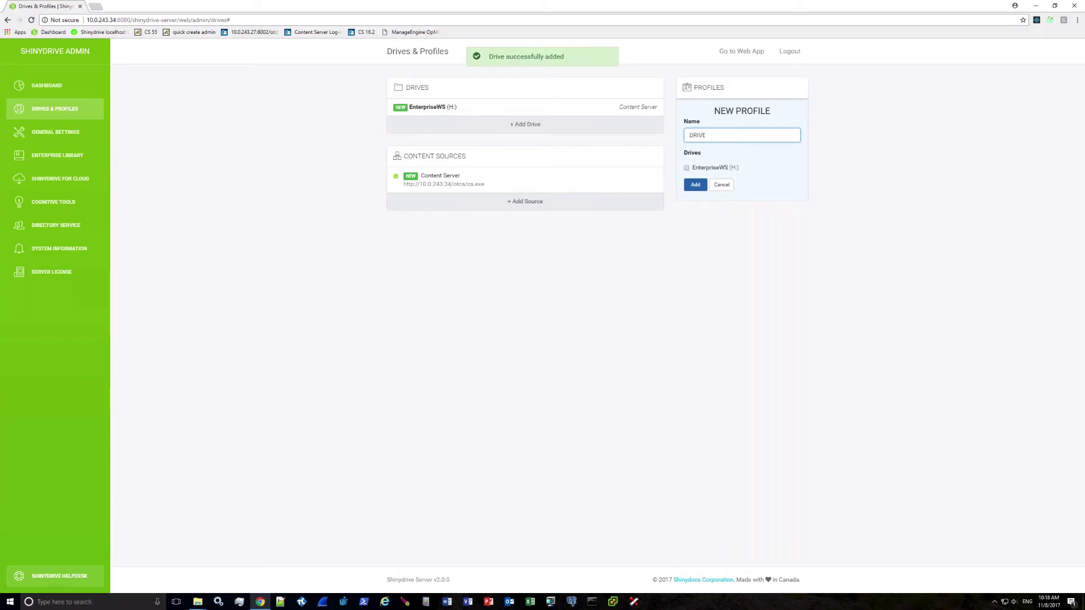
{"action": "key", "text": "Tab"}
{"action": "left_click", "coordinate": [687, 168]}
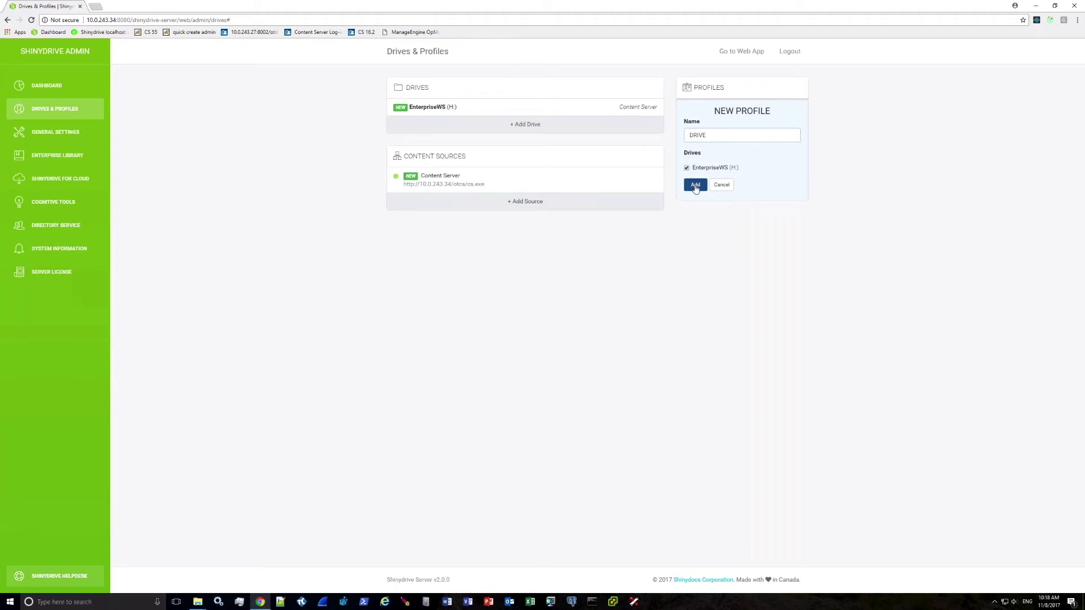
{"action": "left_click", "coordinate": [695, 186]}
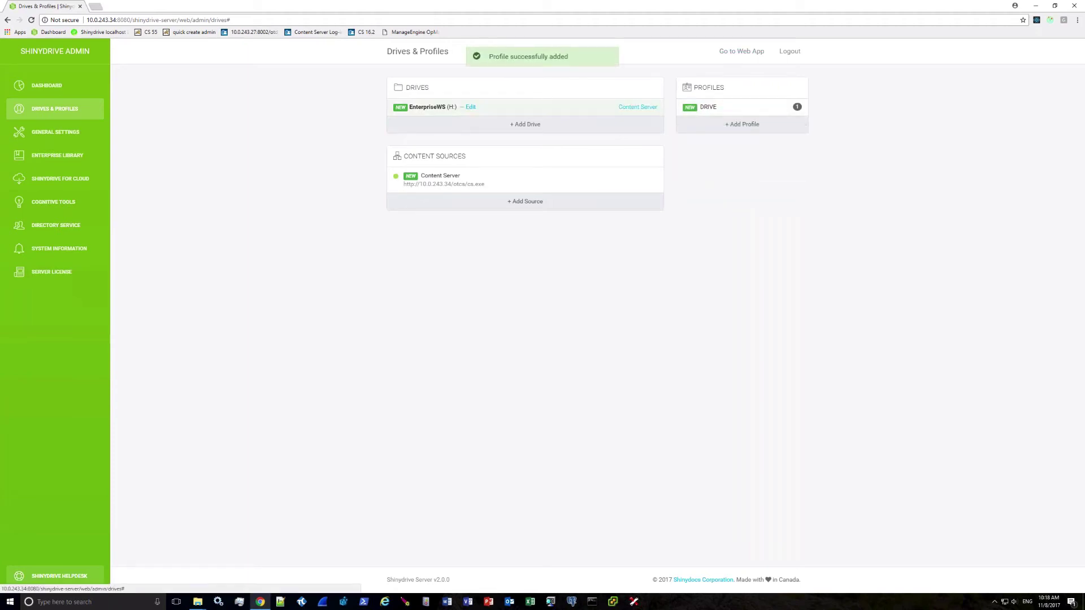
Rename the H: drive from EnterpriseWS to TestDrive, then save the DRIVE profile again
{"action": "left_click", "coordinate": [493, 107]}
{"action": "double_click", "coordinate": [500, 130]}
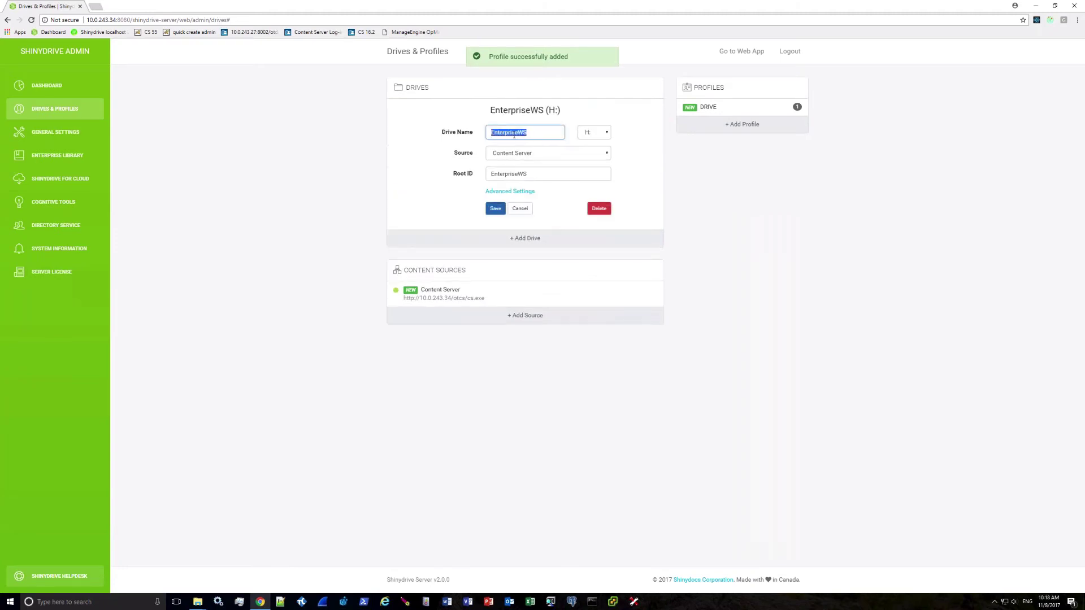
{"action": "type", "text": "TestDri"}
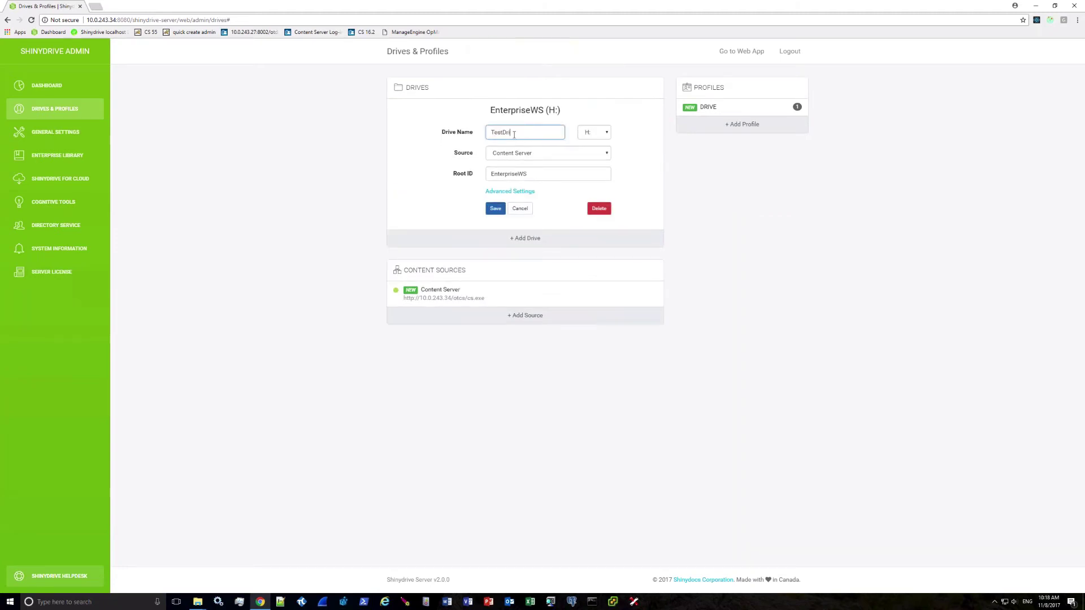
{"action": "type", "text": "ve"}
{"action": "left_click", "coordinate": [495, 209]}
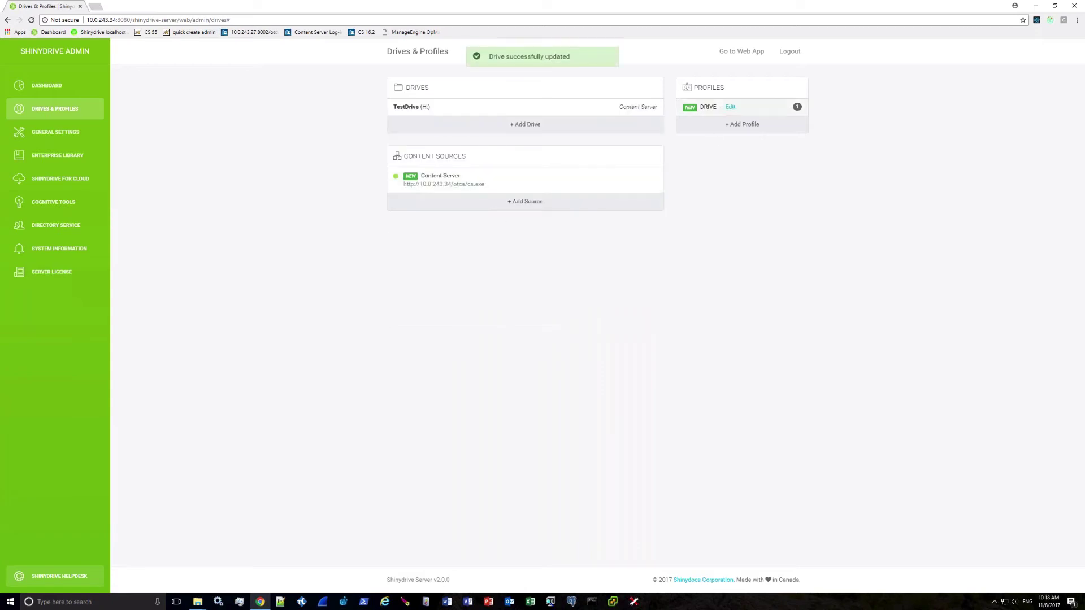
{"action": "left_click", "coordinate": [735, 107]}
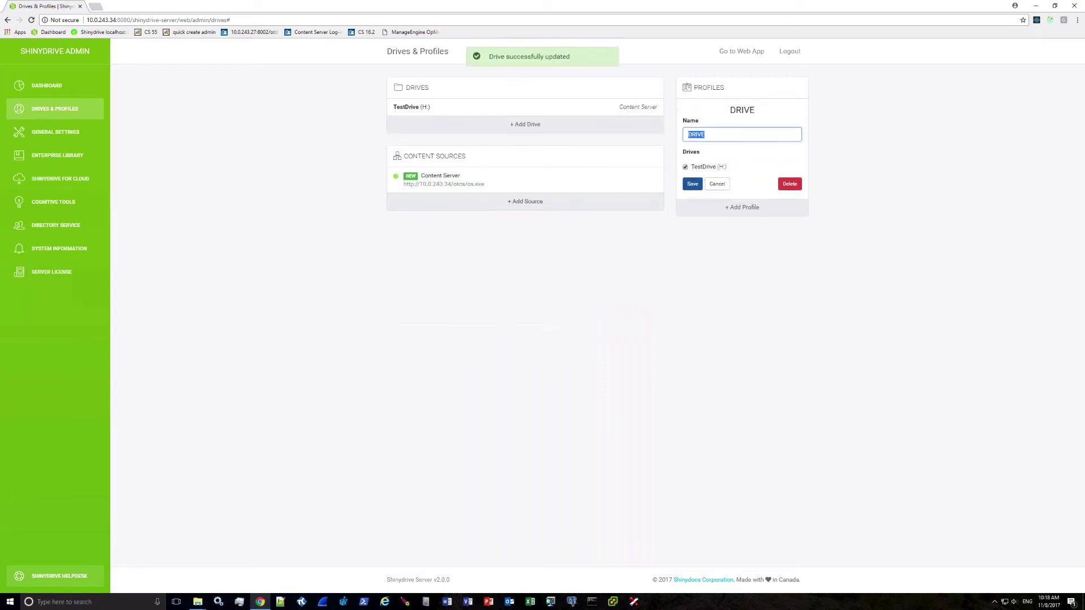
{"action": "left_click", "coordinate": [692, 184]}
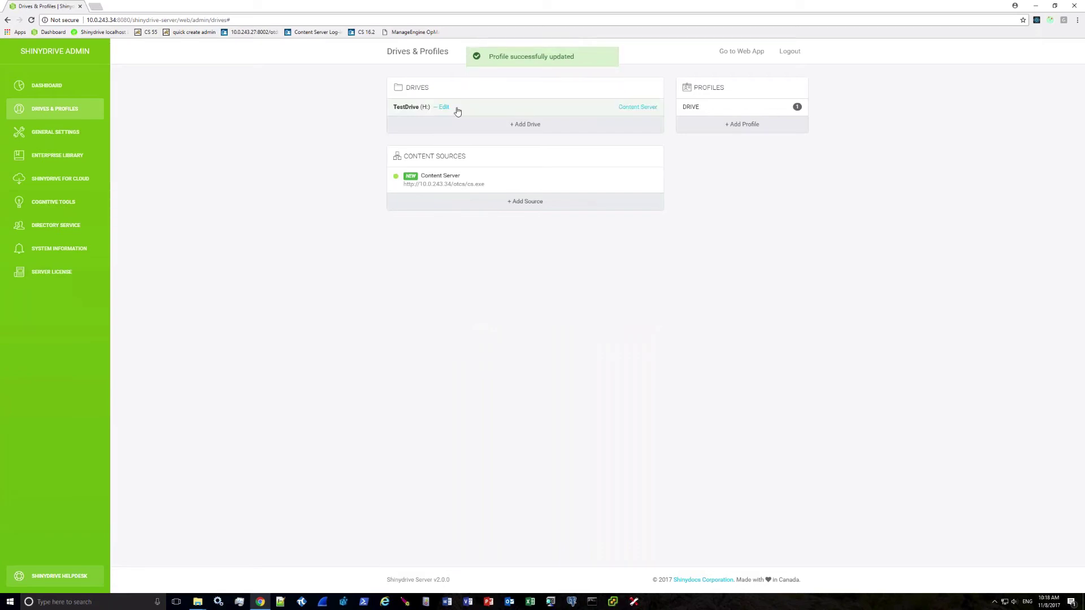
Log in to the Shinydrive web app with the admin account and password, using the DRIVE profile
{"action": "left_click", "coordinate": [739, 52]}
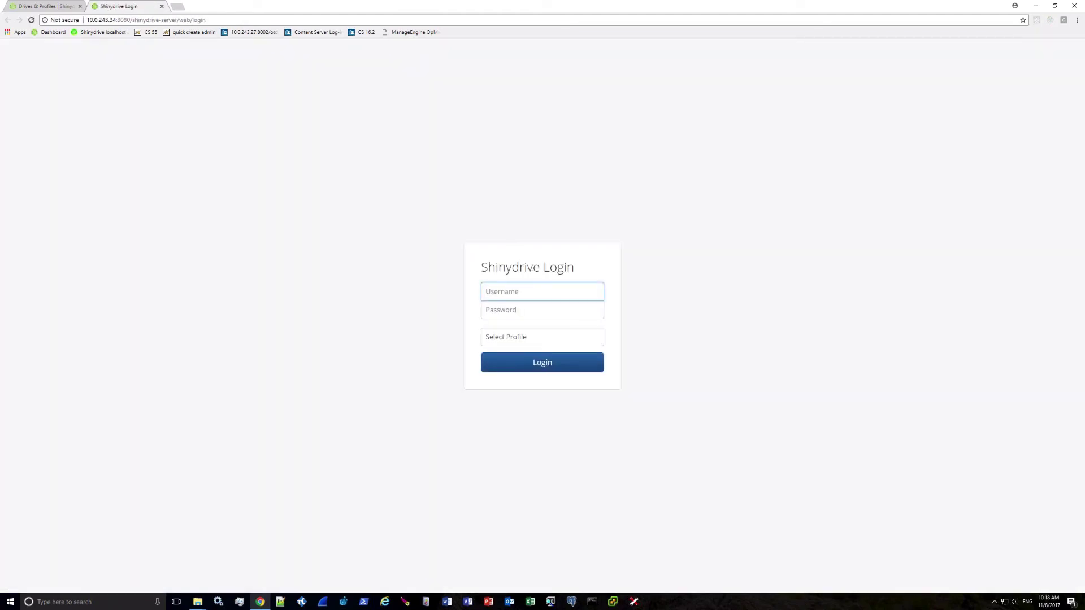
{"action": "type", "text": "Admin"}
{"action": "key", "text": "Tab"}
{"action": "type", "text": "••••••••"}
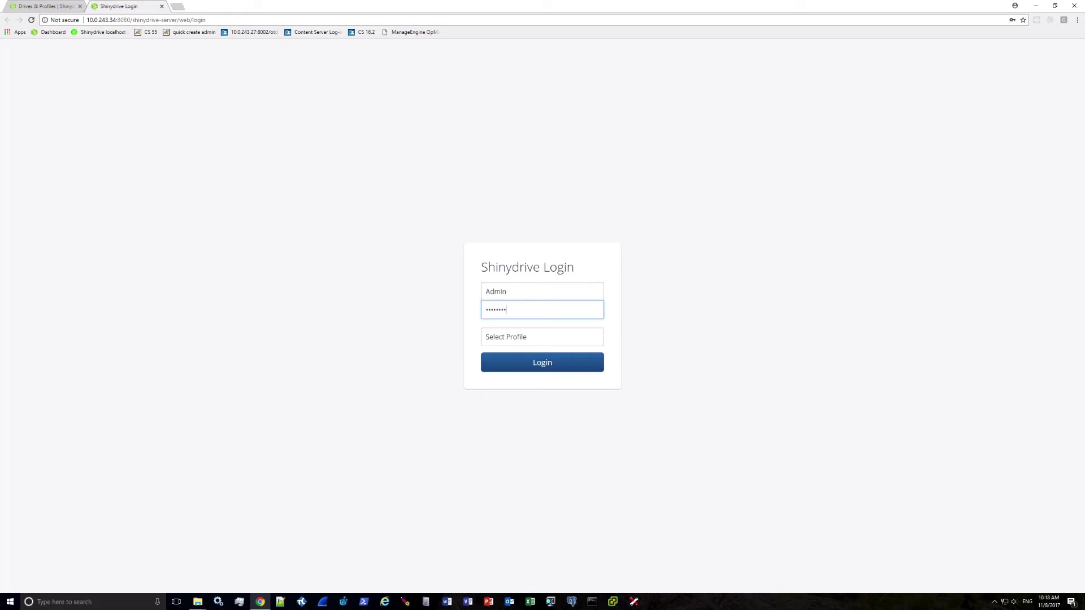
{"action": "left_click", "coordinate": [525, 338]}
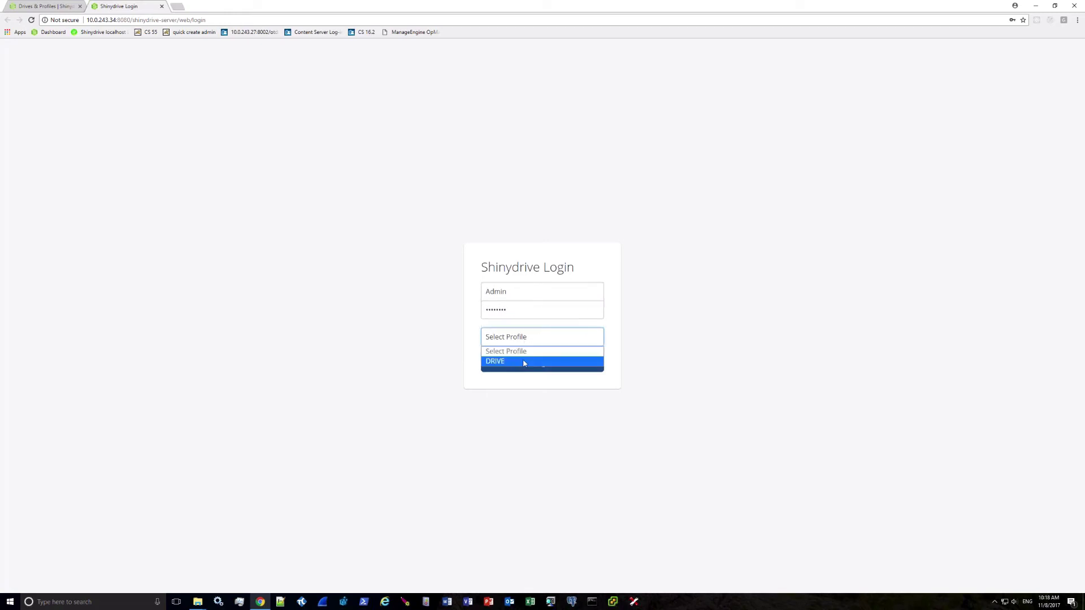
{"action": "left_click", "coordinate": [525, 361]}
{"action": "left_click", "coordinate": [530, 367]}
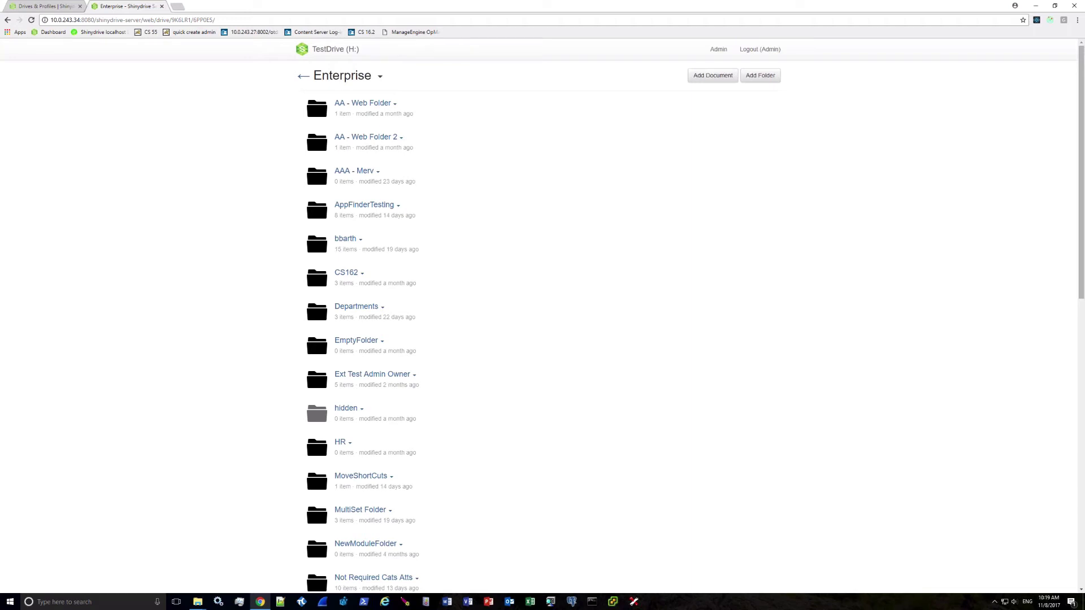
Load the CS 16.2 Enterprise workspace in a new tab, then go back to Drives & Profiles
{"action": "left_click", "coordinate": [177, 6]}
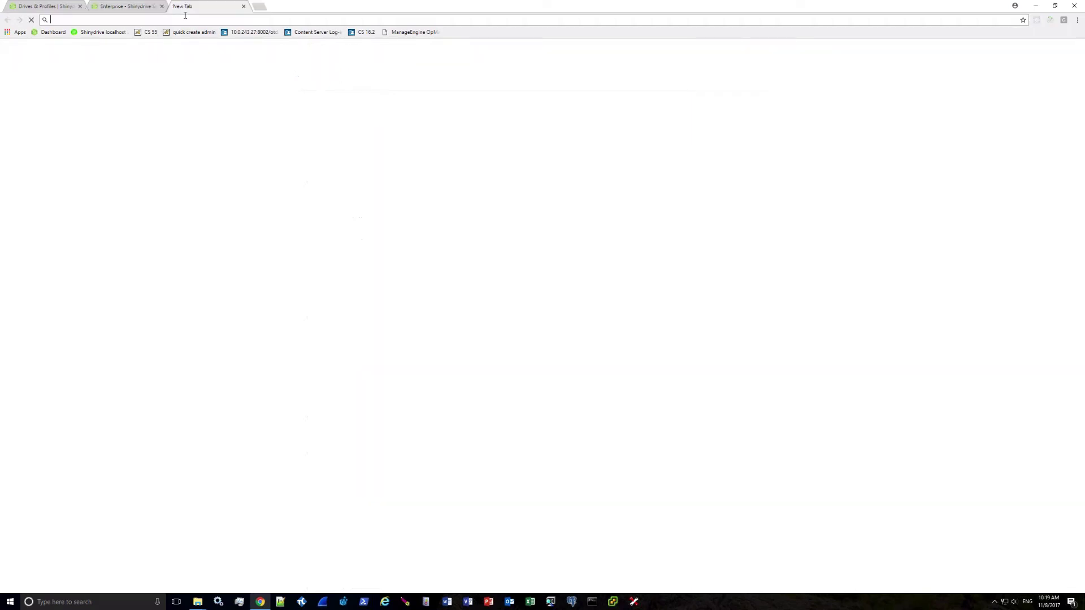
{"action": "left_click", "coordinate": [361, 32]}
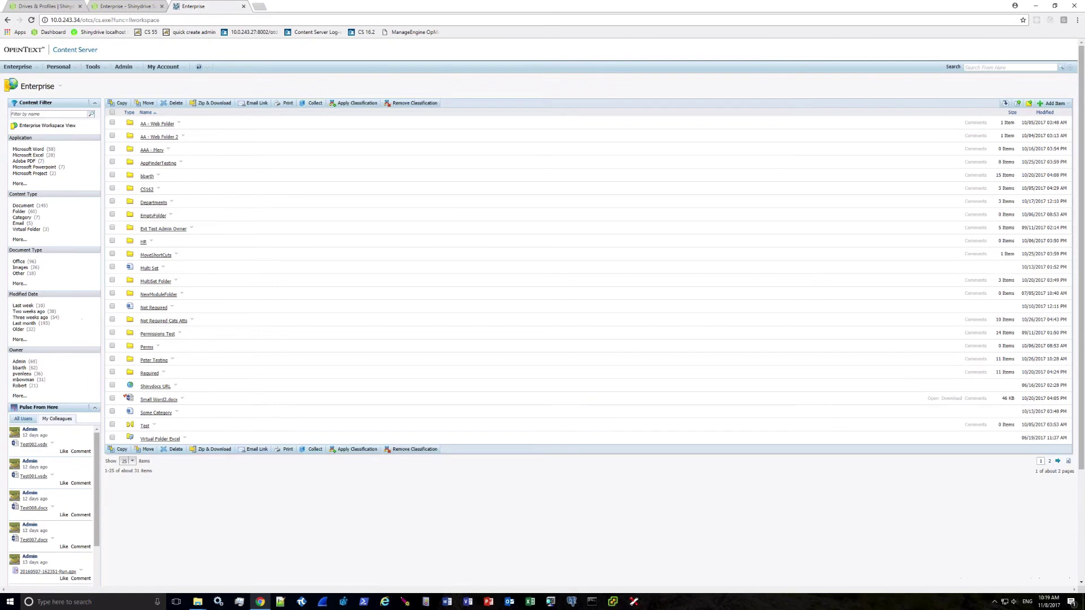
{"action": "left_click", "coordinate": [64, 7]}
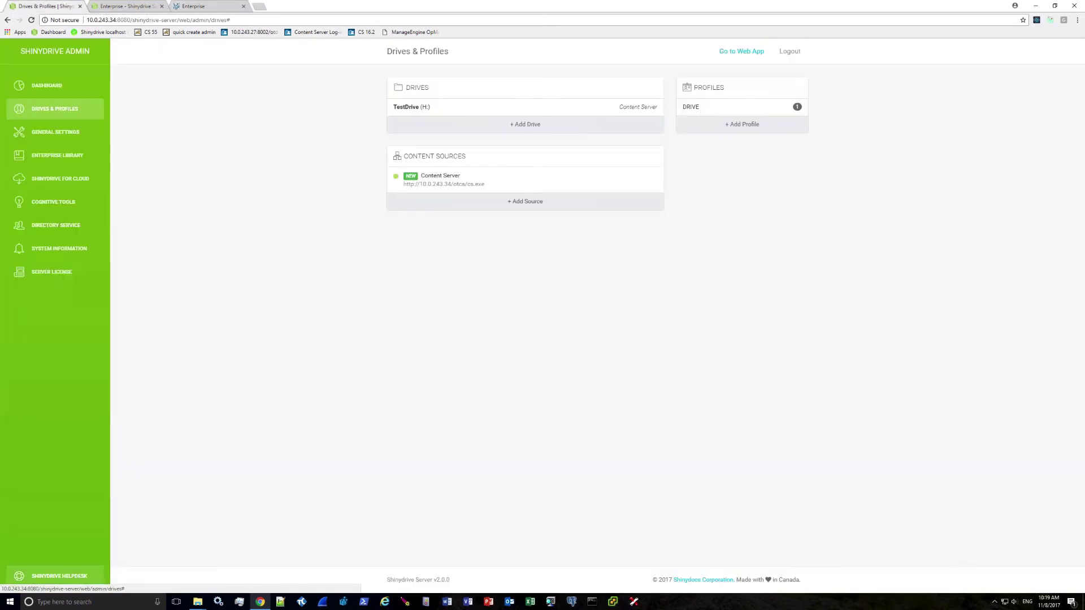
Rename the TestDrive (H:) drive to 'Enterprise Workspace' and save it
{"action": "left_click", "coordinate": [480, 115]}
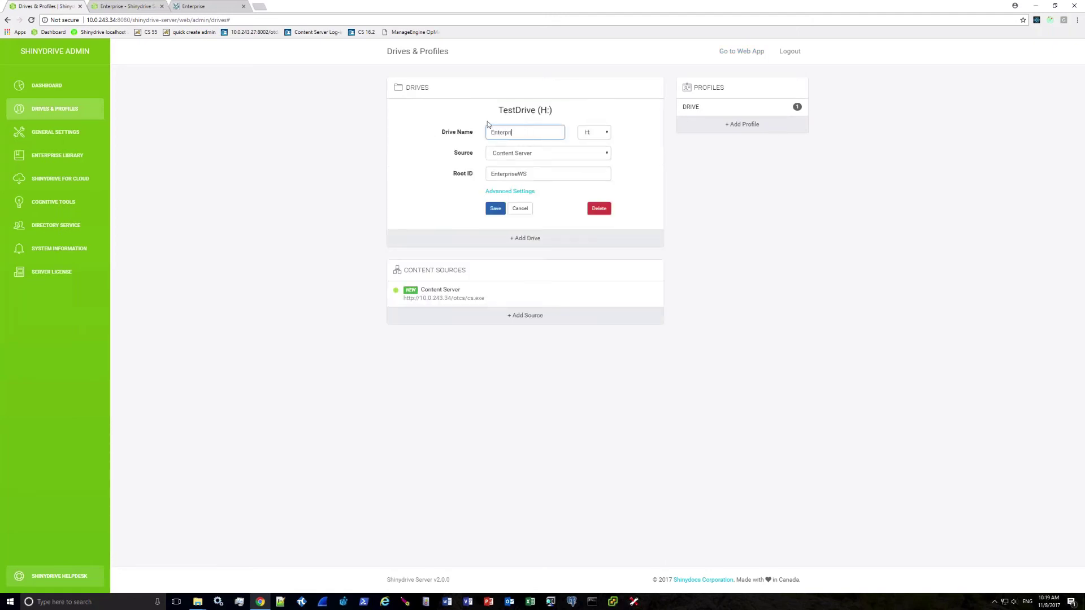
{"action": "type", "text": "Enterprise Workspace"}
{"action": "left_click", "coordinate": [496, 208]}
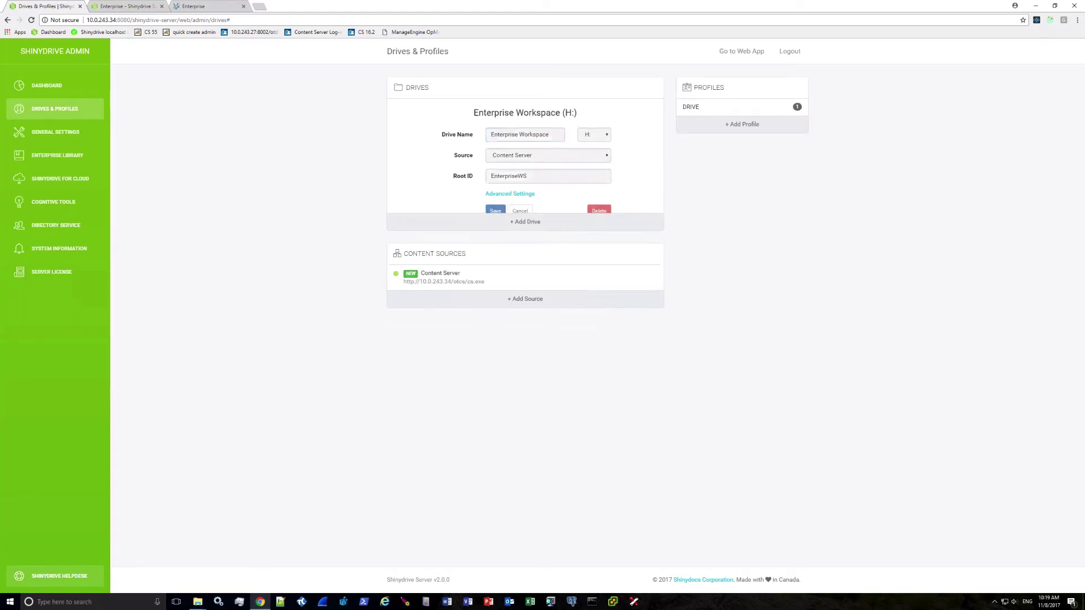
Reload the web app's DRIVE page to confirm the Enterprise Workspace name
{"action": "key", "text": "ctrl+Tab"}
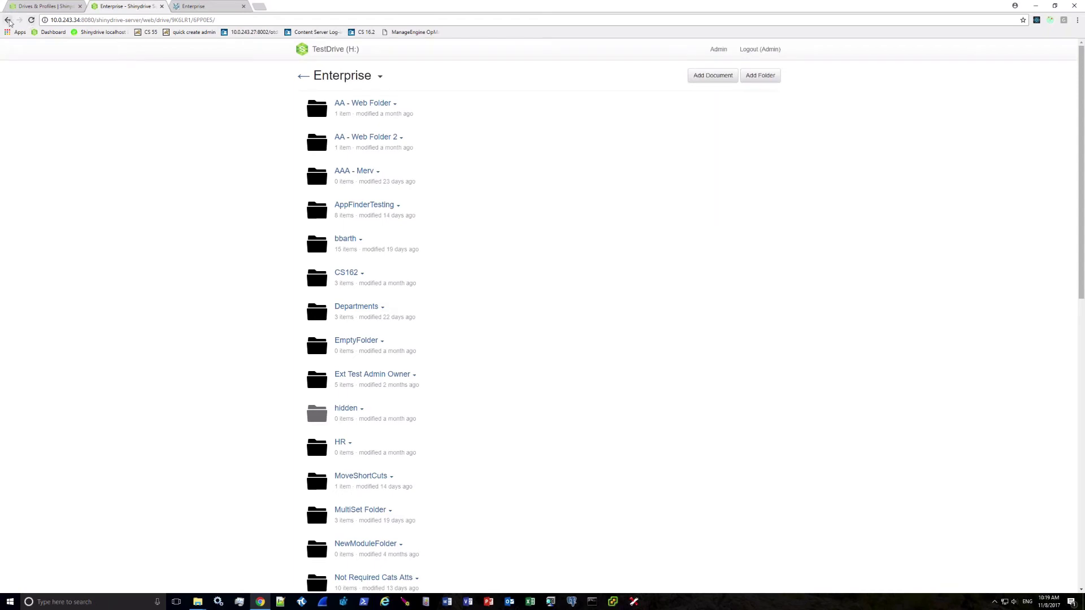
{"action": "left_click", "coordinate": [7, 20]}
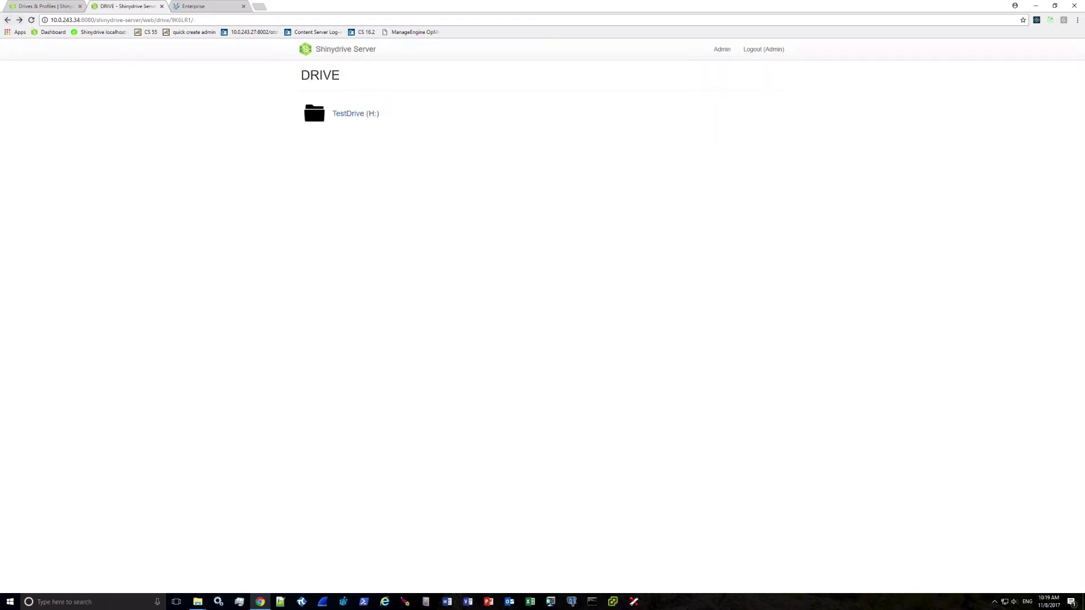
{"action": "left_click", "coordinate": [31, 20]}
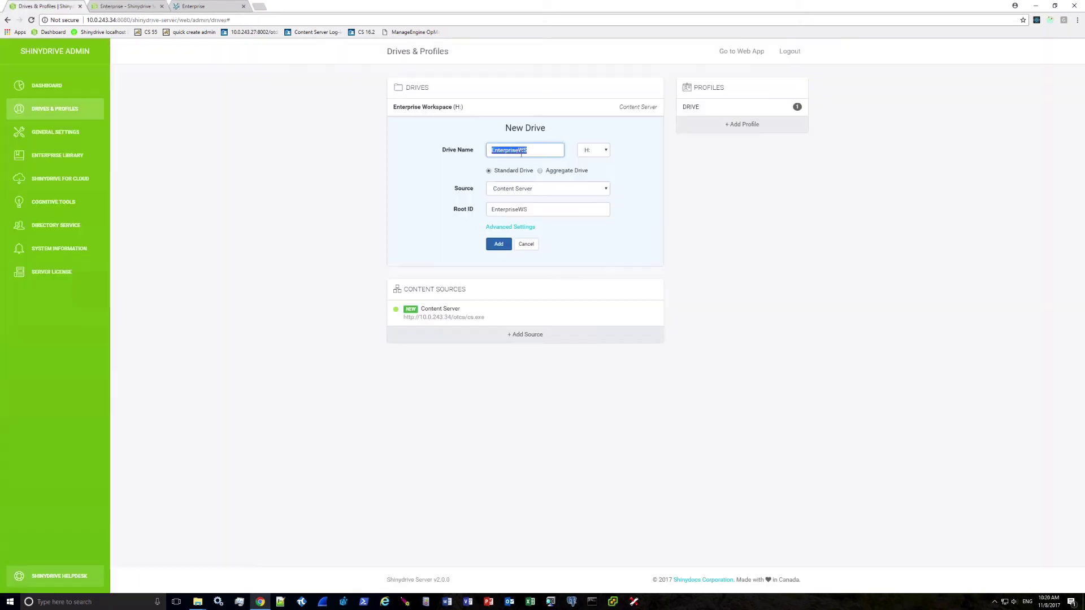
Add a 'Personal Workspace' drive with letter P:, Content Server source and Root ID PersonalWS
{"action": "type", "text": "Personal Workspace"}
{"action": "left_click", "coordinate": [592, 149]}
{"action": "left_click", "coordinate": [591, 291]}
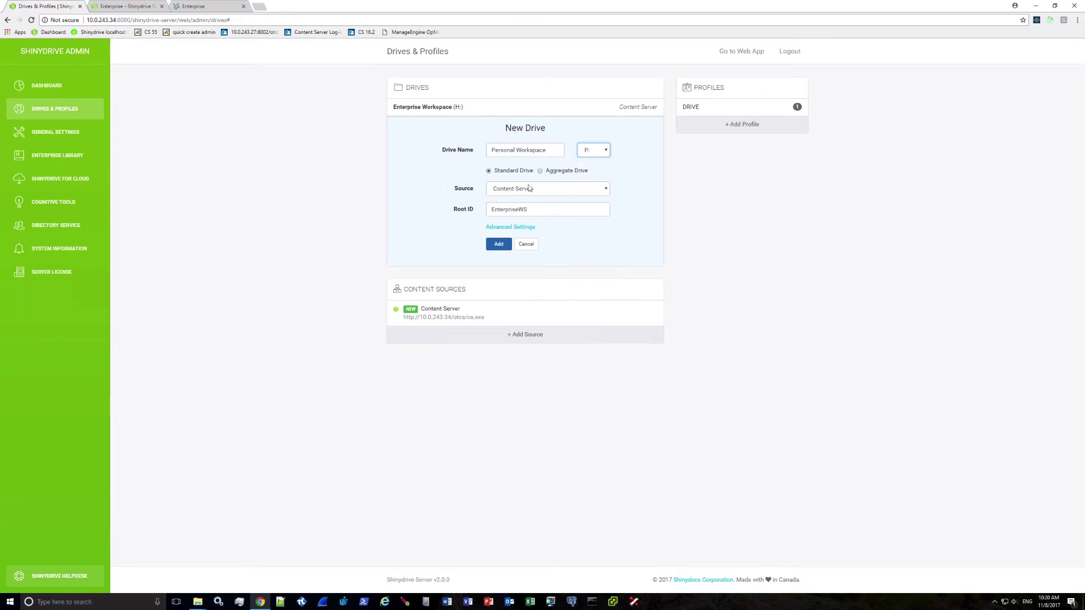
{"action": "left_click", "coordinate": [529, 188]}
{"action": "left_click", "coordinate": [530, 209]}
{"action": "left_click", "coordinate": [520, 209]}
{"action": "key", "text": "BackSpace"}
{"action": "key", "text": "BackSpace"}
{"action": "key", "text": "BackSpace"}
{"action": "key", "text": "BackSpace"}
{"action": "key", "text": "BackSpace"}
{"action": "key", "text": "BackSpace"}
{"action": "key", "text": "BackSpace"}
{"action": "key", "text": "BackSpace"}
{"action": "key", "text": "BackSpace"}
{"action": "key", "text": "BackSpace"}
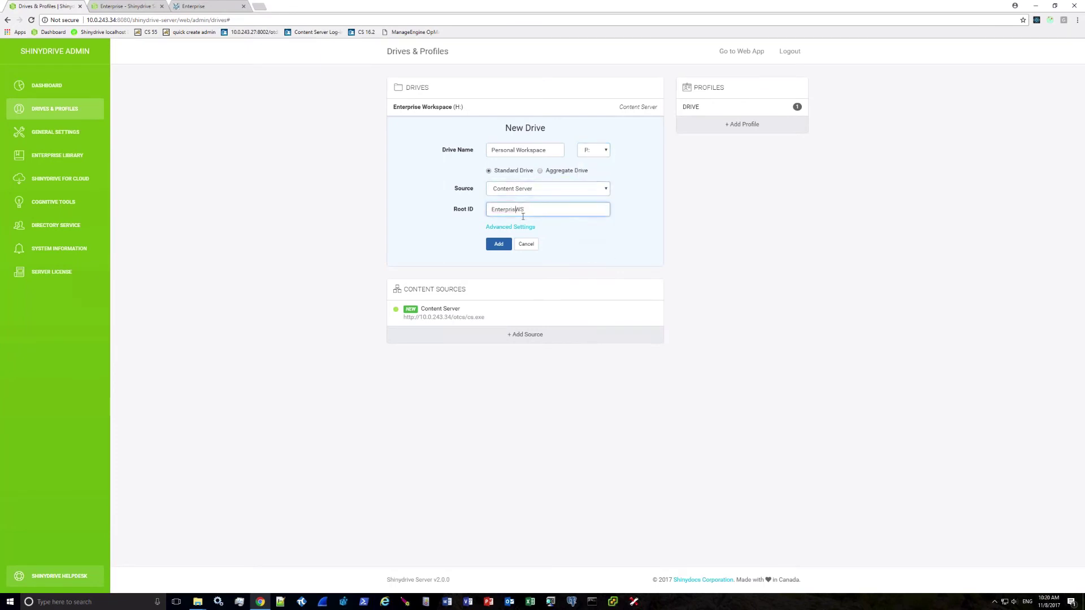
{"action": "type", "text": "Personal"}
{"action": "left_click", "coordinate": [499, 244]}
Discard a DRIVE profile edit, then change the Personal Workspace drive letter to H:
{"action": "left_click", "coordinate": [735, 107]}
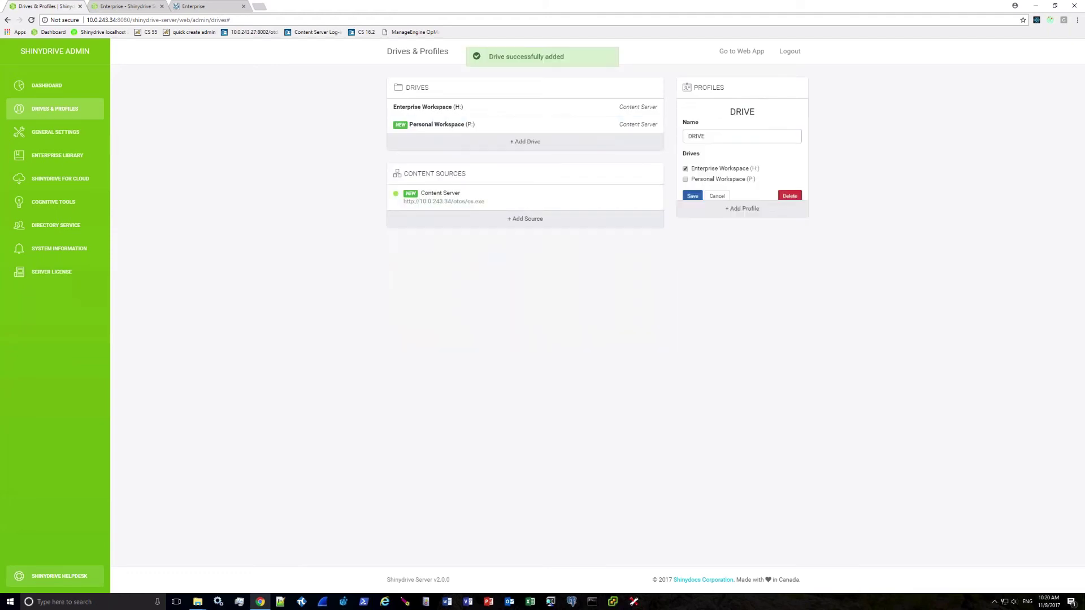
{"action": "left_click", "coordinate": [701, 179]}
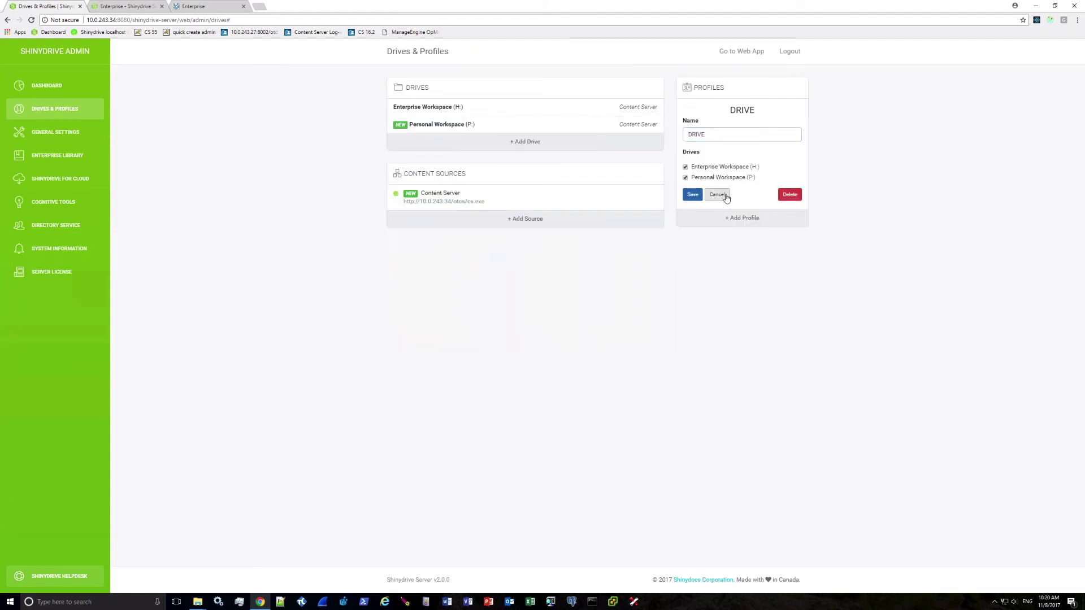
{"action": "left_click", "coordinate": [717, 195]}
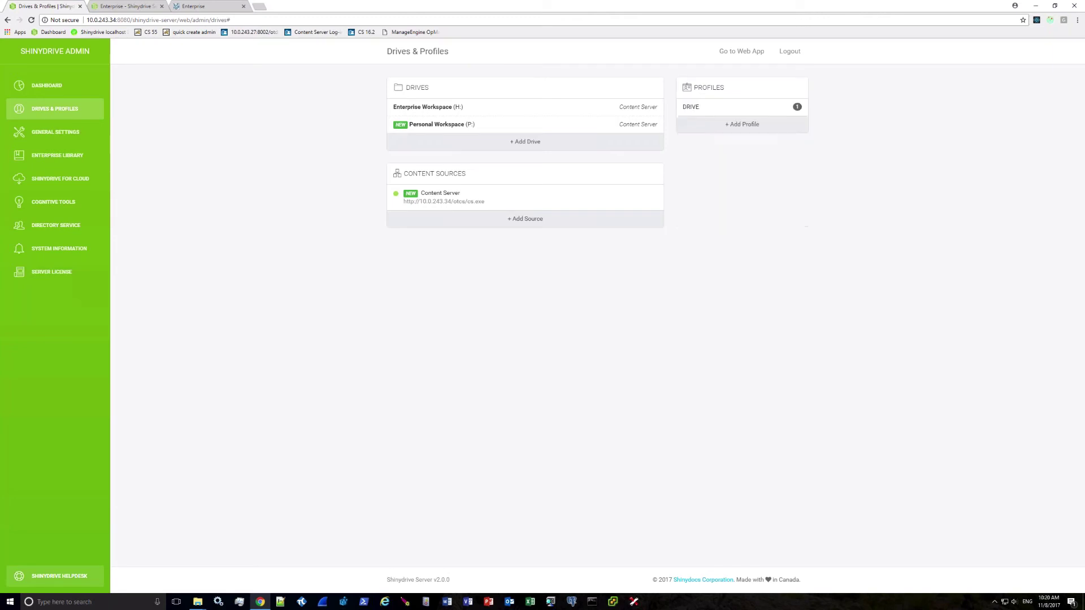
{"action": "left_click", "coordinate": [502, 124]}
{"action": "left_click", "coordinate": [596, 150]}
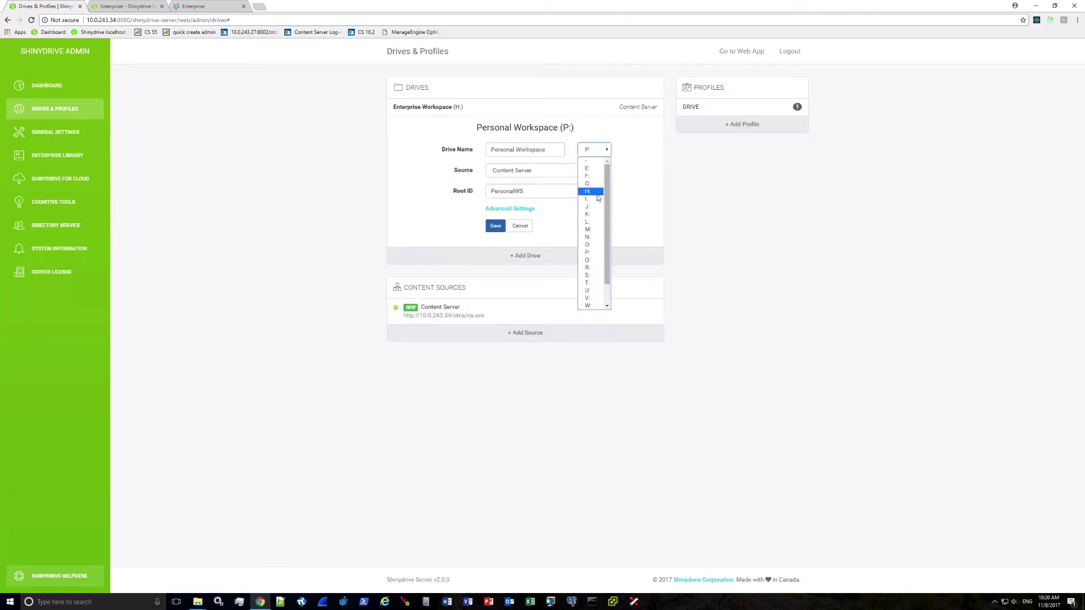
{"action": "left_click", "coordinate": [591, 192]}
{"action": "left_click", "coordinate": [496, 226]}
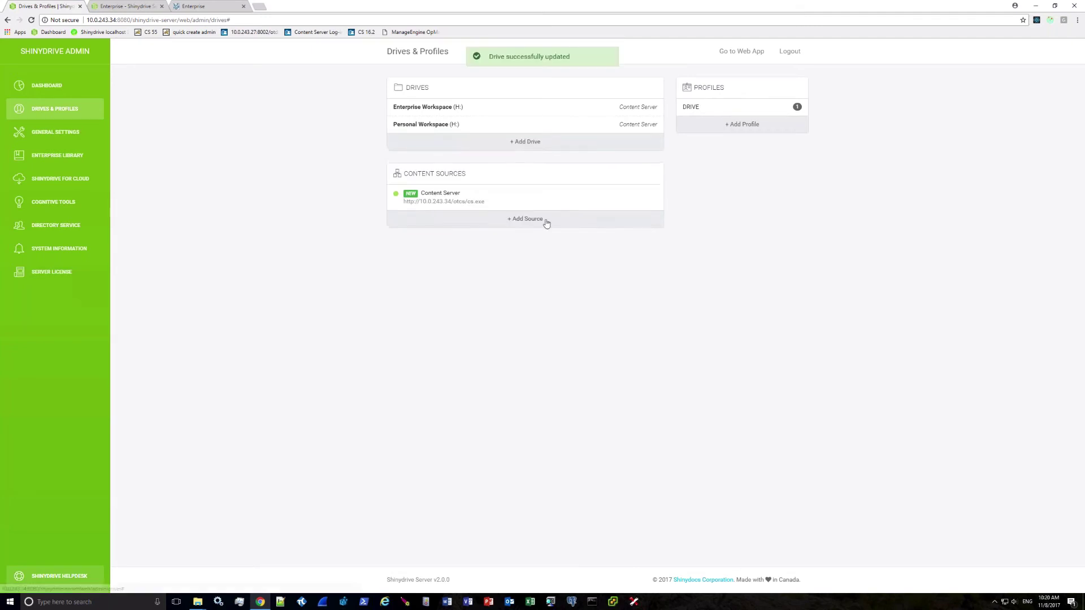
Set the Personal Workspace drive letter back to P: and save
{"action": "left_click", "coordinate": [735, 106]}
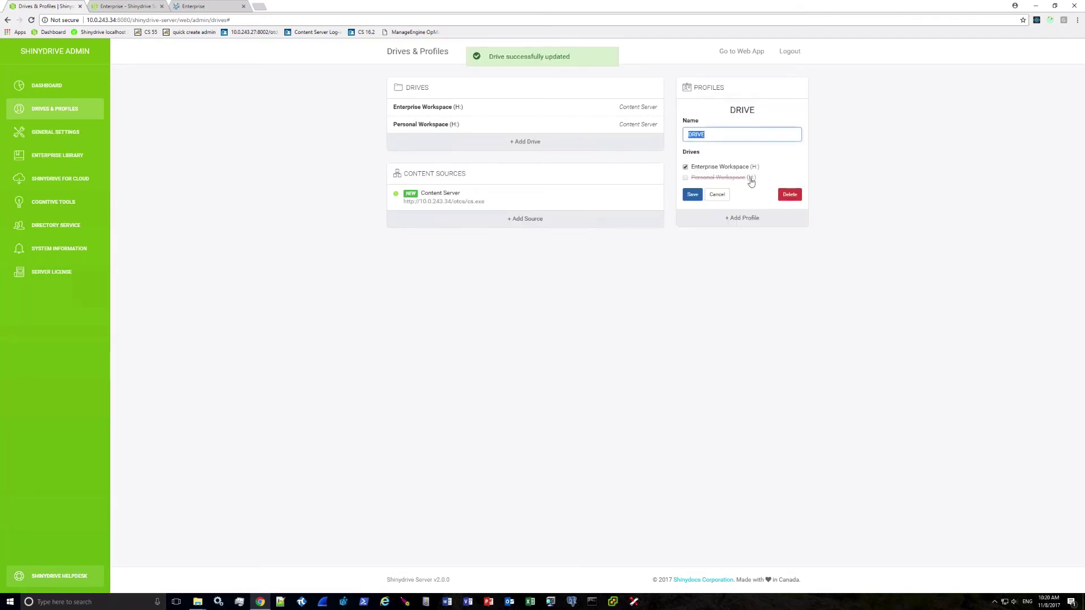
{"action": "left_click", "coordinate": [716, 194]}
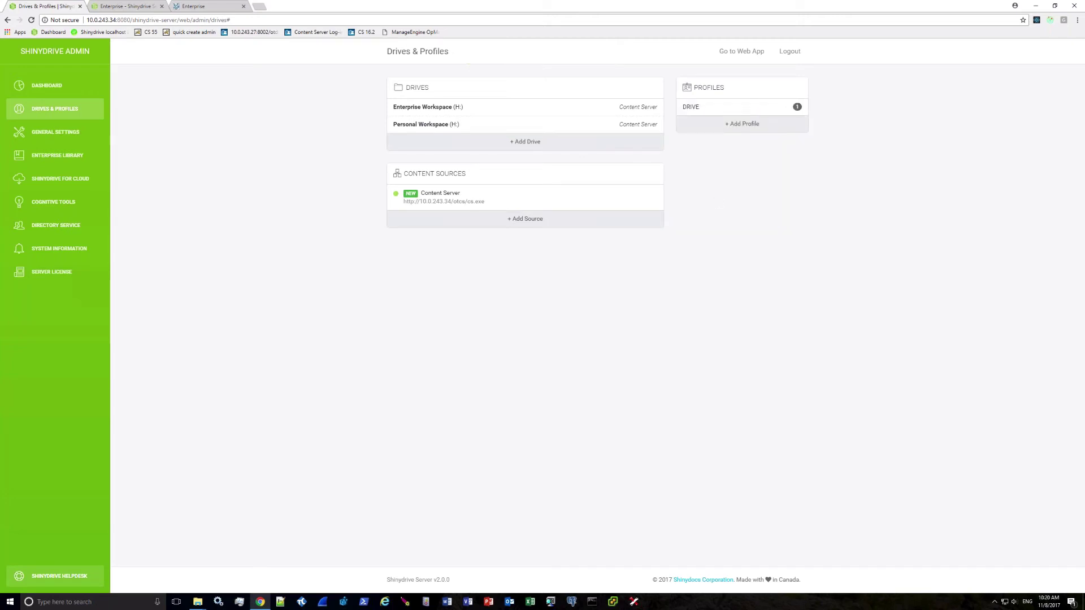
{"action": "left_click", "coordinate": [504, 125]}
{"action": "left_click", "coordinate": [594, 153]}
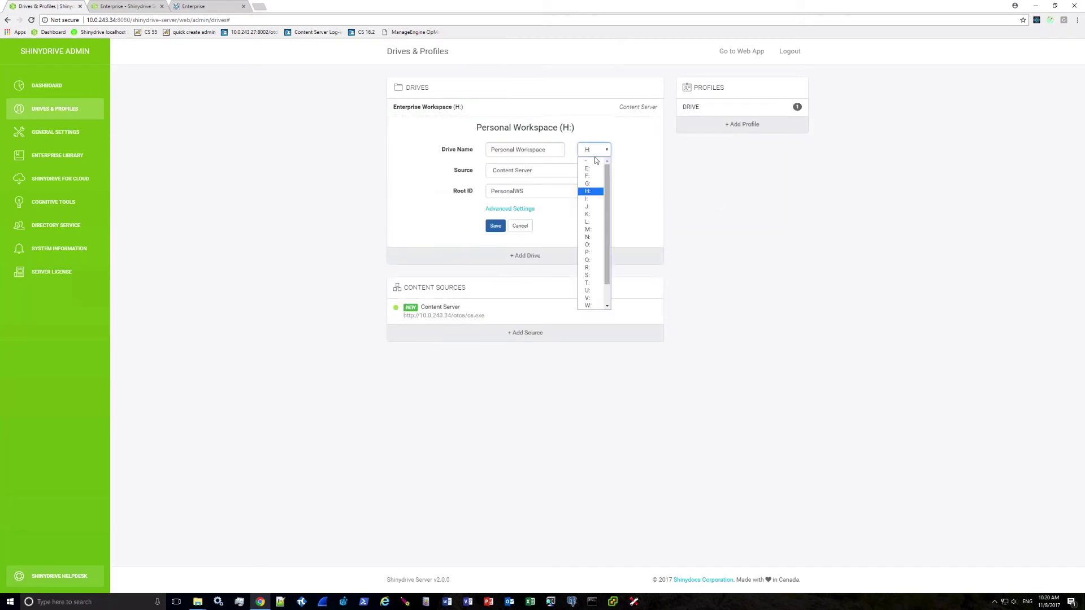
{"action": "left_click", "coordinate": [599, 253]}
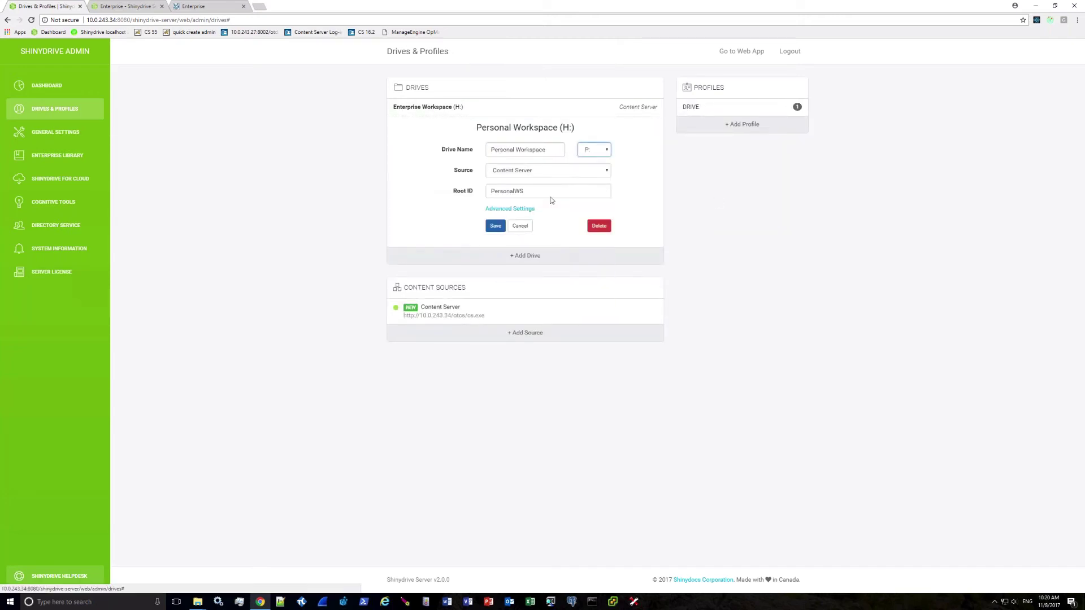
{"action": "left_click", "coordinate": [495, 226]}
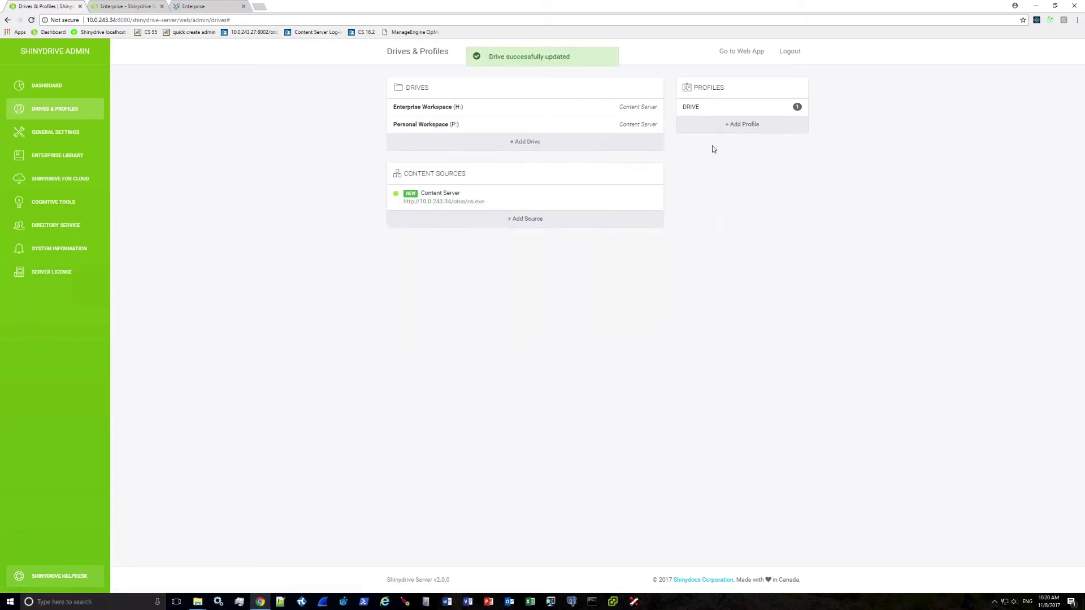
Add Personal Workspace (P:) to the DRIVE profile, save, and confirm both drives in the web app
{"action": "left_click", "coordinate": [717, 107]}
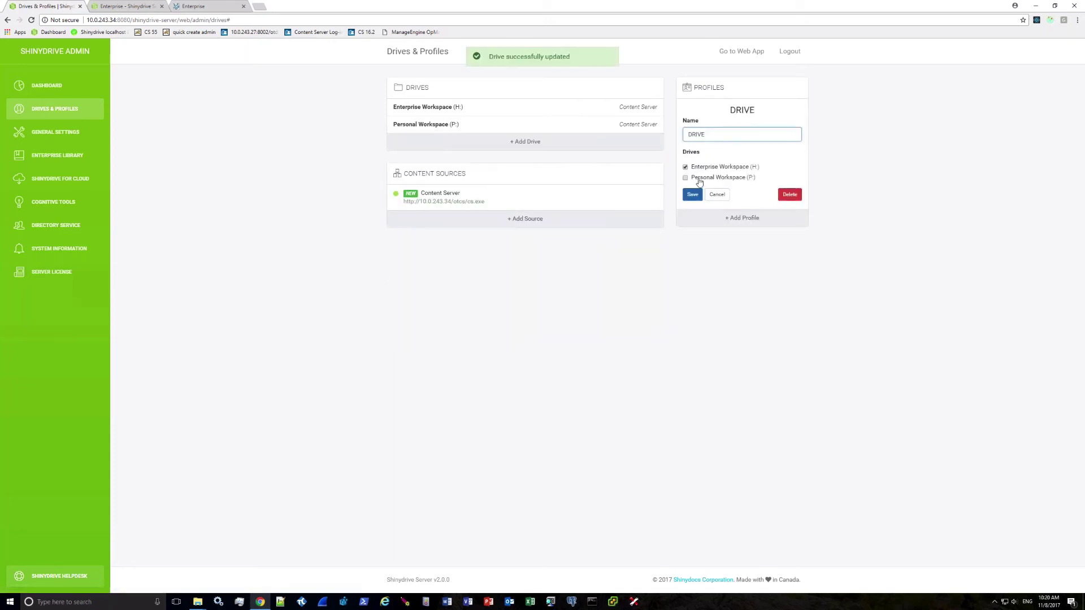
{"action": "left_click", "coordinate": [699, 178]}
{"action": "left_click", "coordinate": [692, 195]}
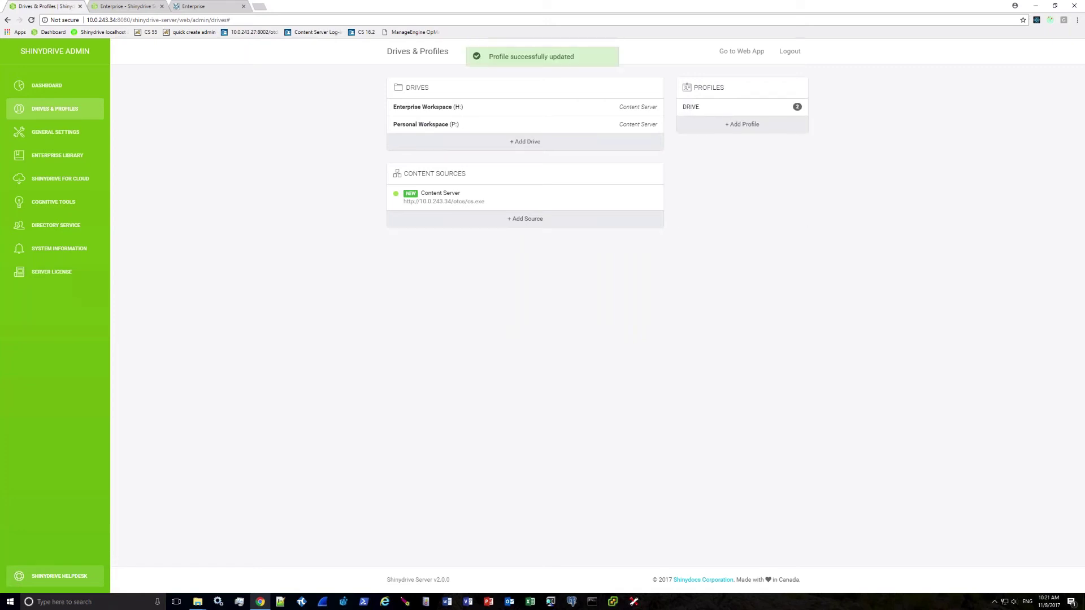
{"action": "left_click", "coordinate": [120, 7]}
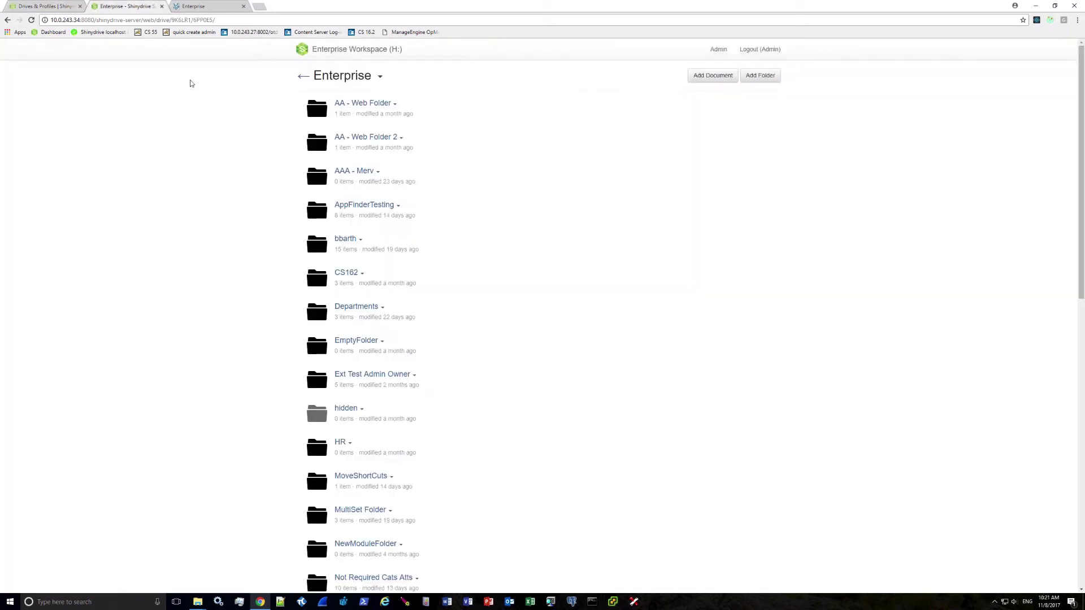
{"action": "left_click", "coordinate": [301, 77]}
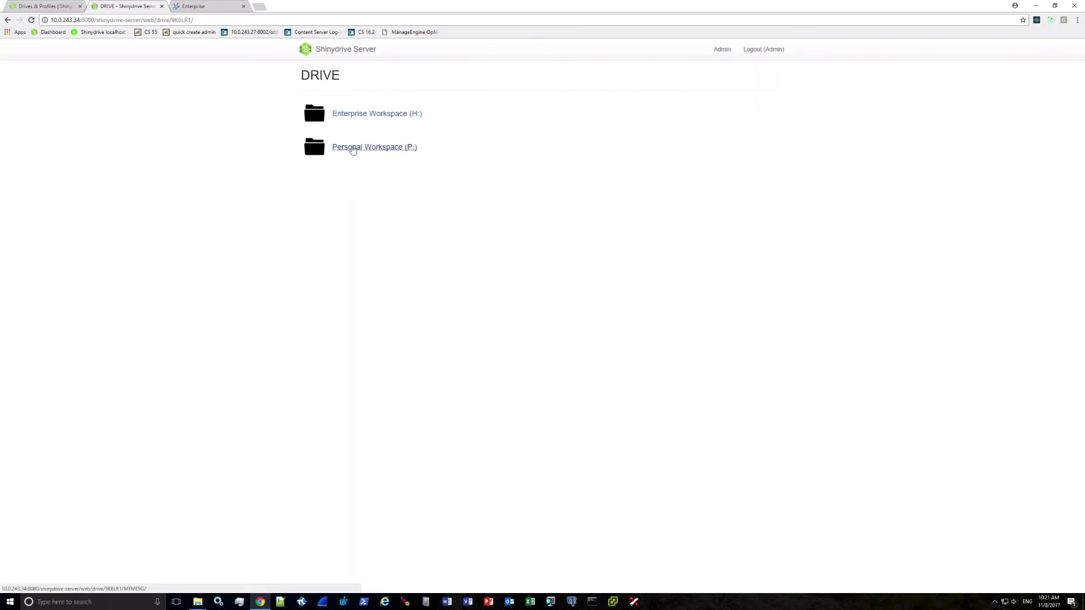
{"action": "left_click", "coordinate": [362, 148]}
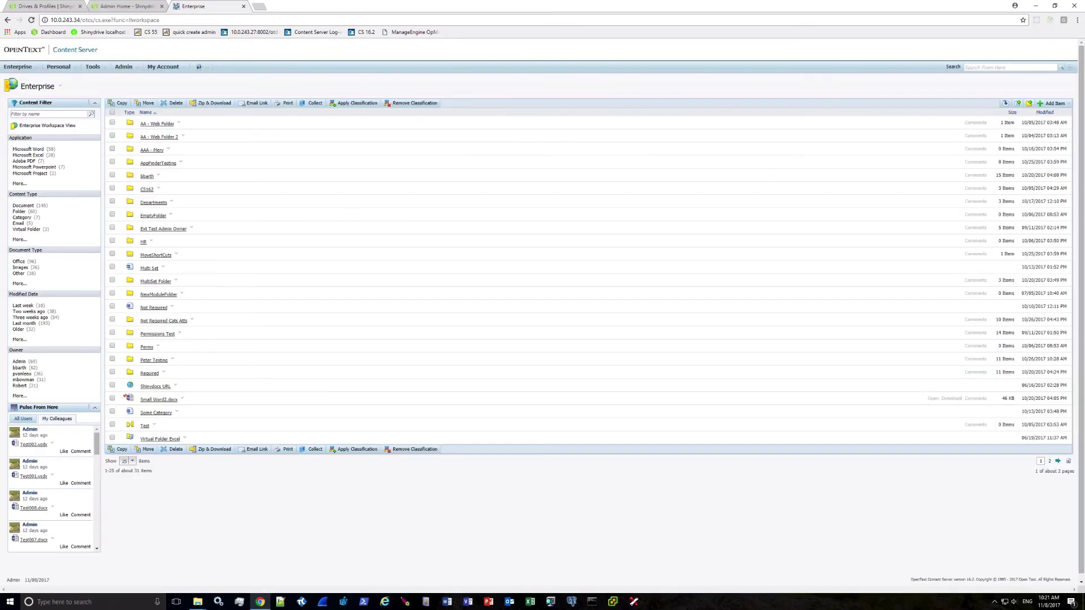
Open Personal > My Workspace in Content Server, then return to Drives & Profiles
{"action": "left_click", "coordinate": [59, 67]}
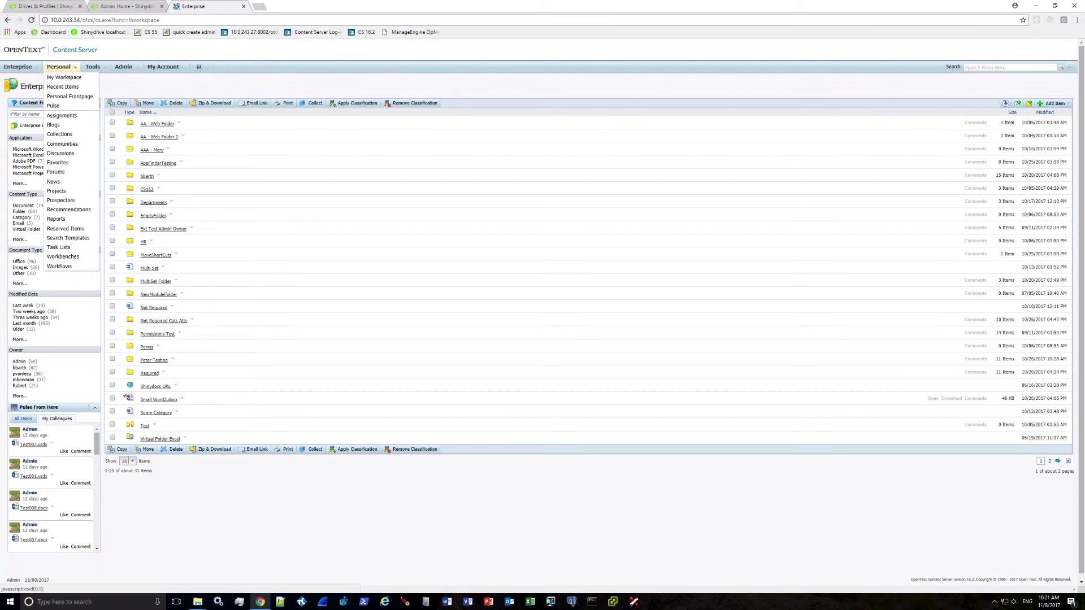
{"action": "left_click", "coordinate": [65, 76]}
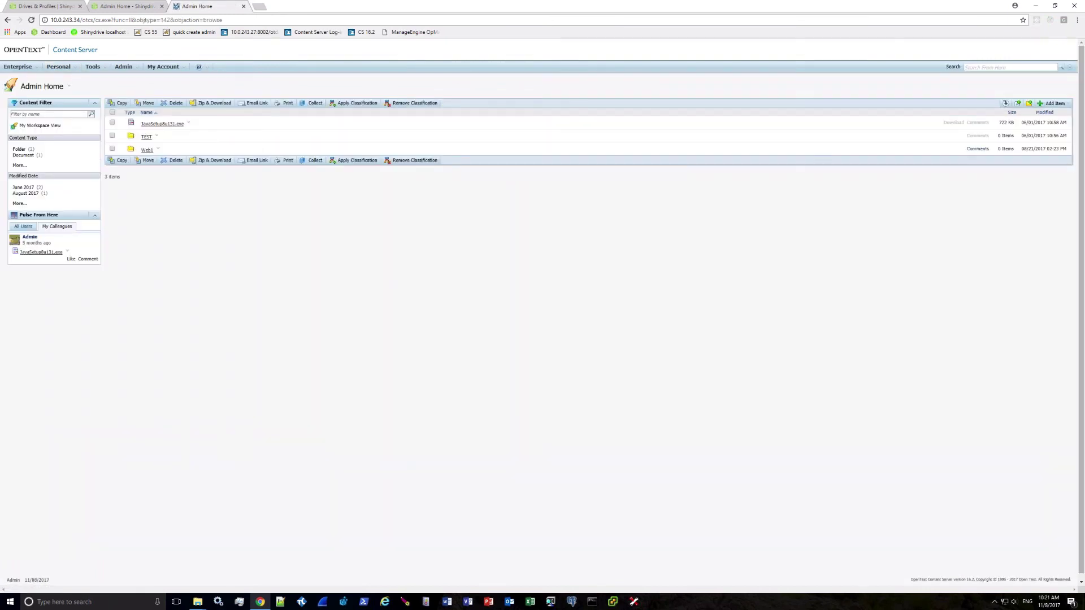
{"action": "left_click", "coordinate": [52, 7]}
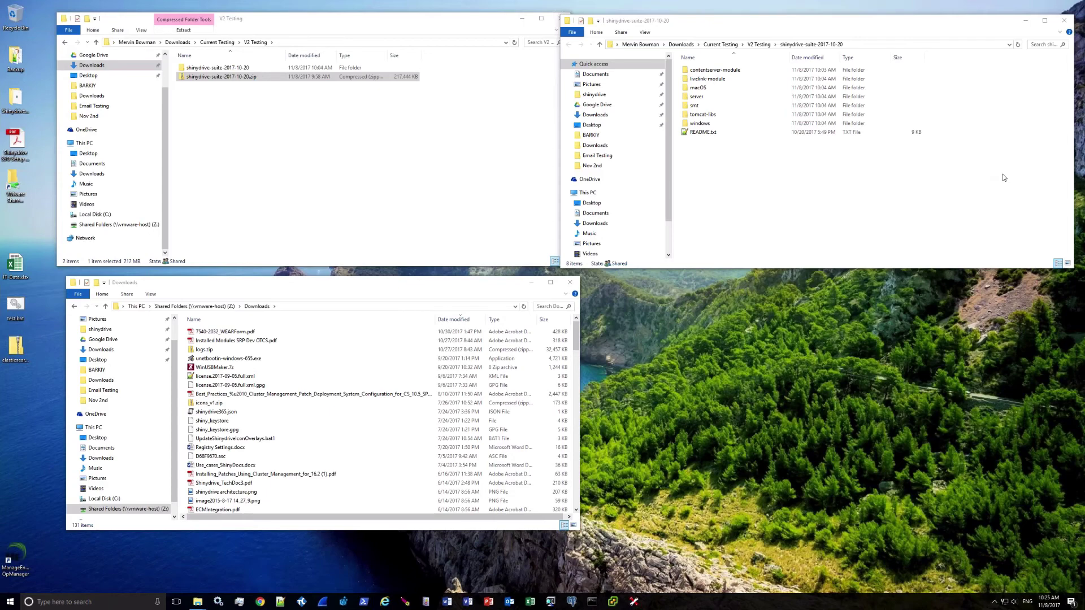
Open the suite's windows\installers folder and check the System info page via Win+X
{"action": "double_click", "coordinate": [695, 126]}
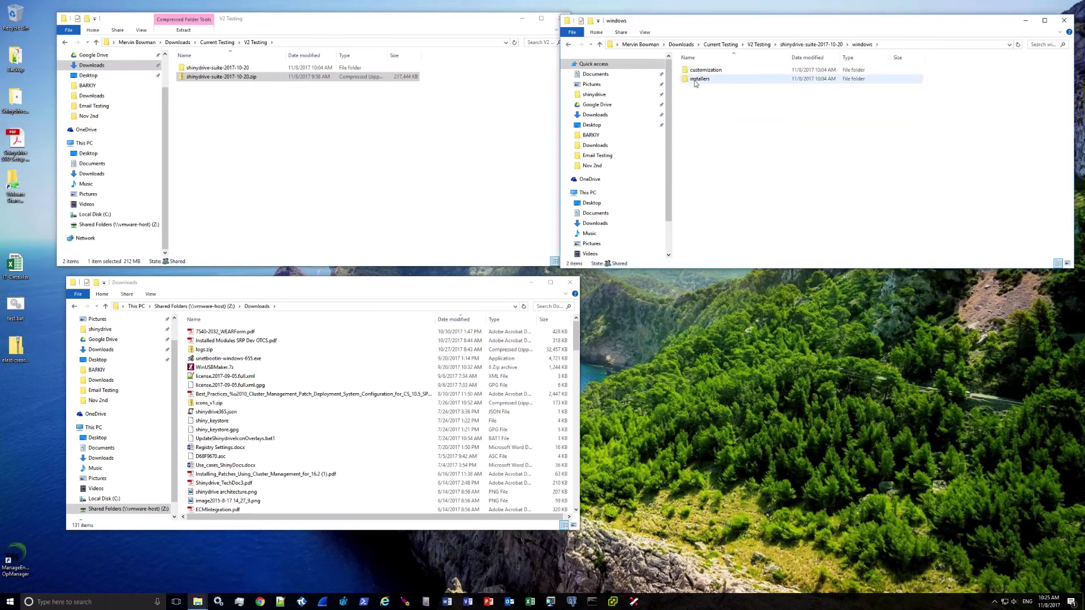
{"action": "double_click", "coordinate": [695, 81]}
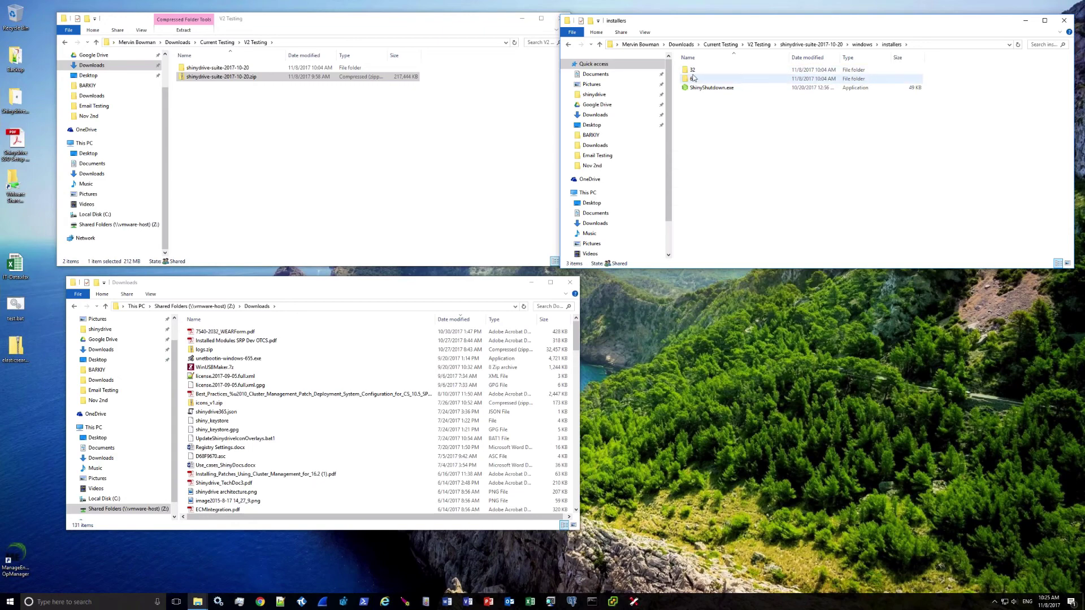
{"action": "left_click", "coordinate": [9, 605]}
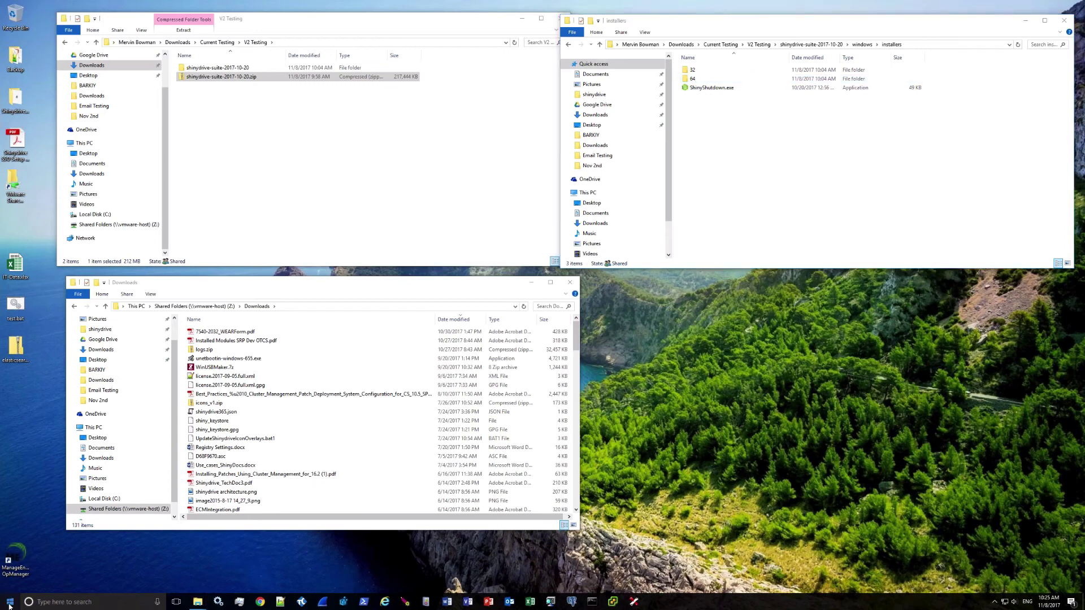
{"action": "right_click", "coordinate": [9, 604]}
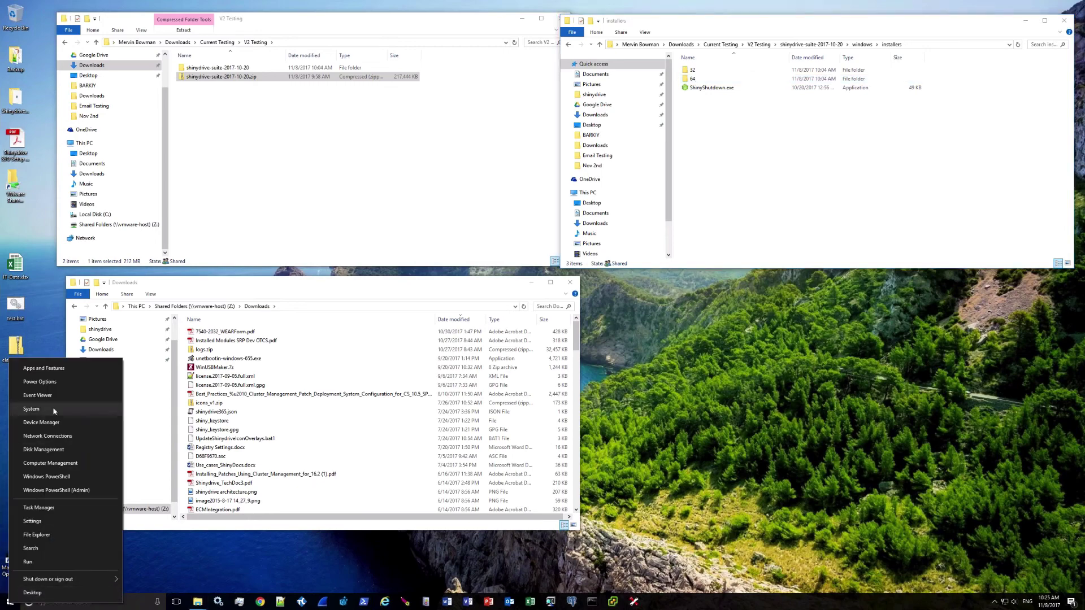
{"action": "left_click", "coordinate": [34, 409]}
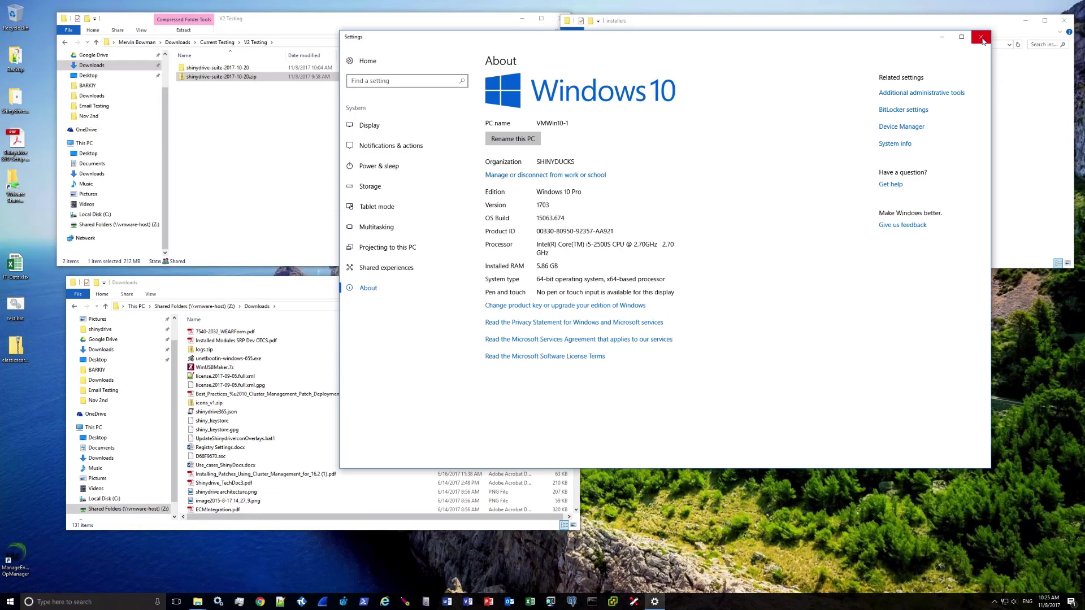
{"action": "left_click", "coordinate": [982, 37]}
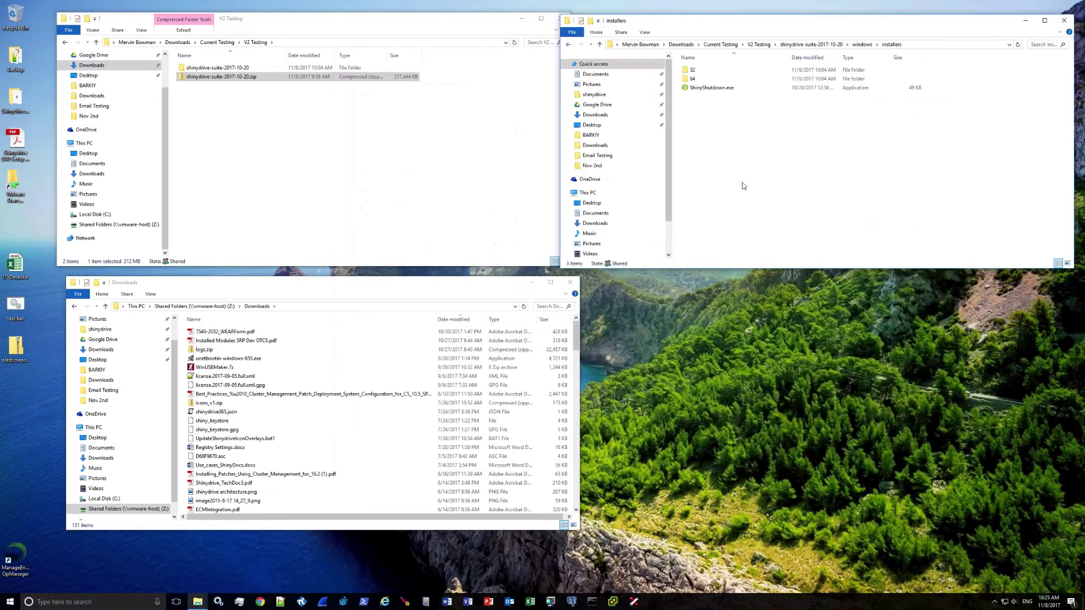
Open the 64 installers folder, resize its window, and close the V2 Testing and Downloads windows
{"action": "double_click", "coordinate": [713, 79]}
{"action": "left_click_drag", "start_coordinate": [560, 16], "coordinate": [516, 45]}
{"action": "left_click_drag", "start_coordinate": [1074, 156], "coordinate": [911, 156]}
{"action": "left_click_drag", "start_coordinate": [707, 51], "coordinate": [856, 25]}
{"action": "left_click", "coordinate": [560, 18]}
{"action": "left_click", "coordinate": [569, 282]}
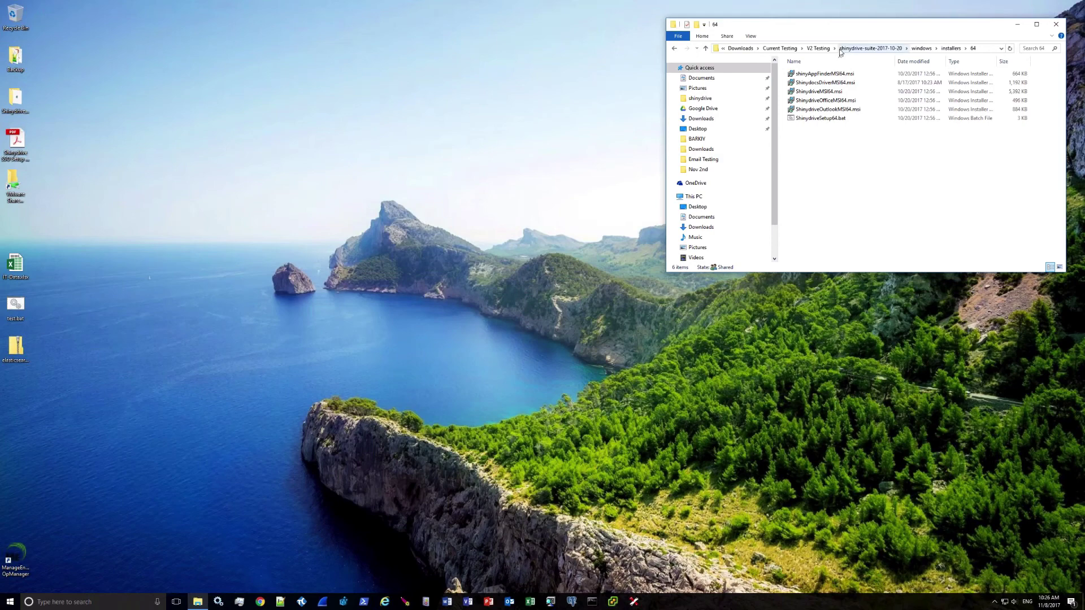
Copy the 64 folder path and launch Command Prompt as administrator
{"action": "right_click", "coordinate": [840, 49]}
{"action": "left_click", "coordinate": [855, 65]}
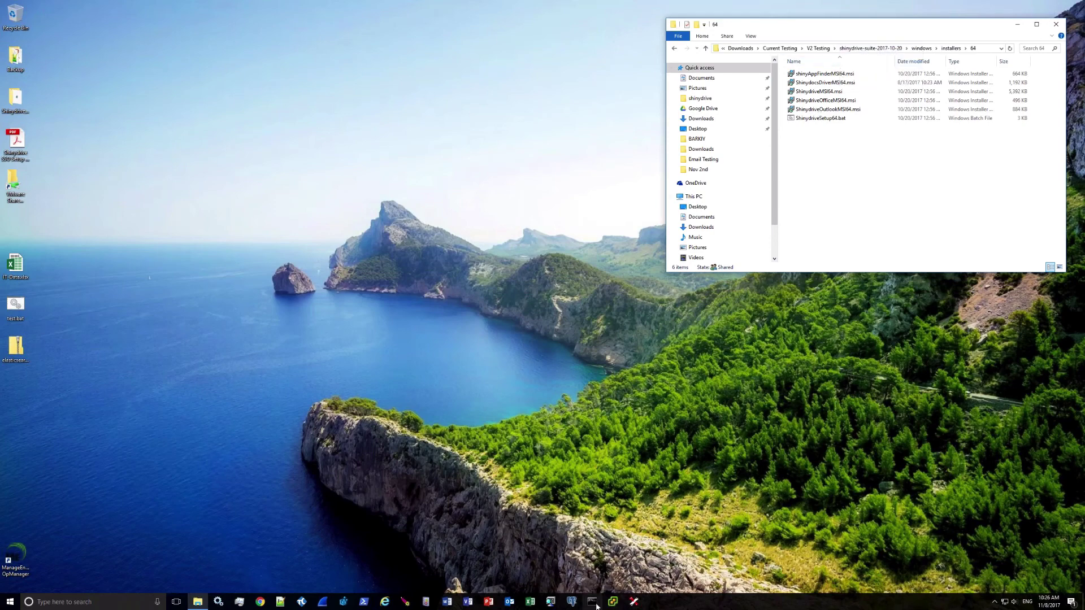
{"action": "left_click", "coordinate": [102, 607]}
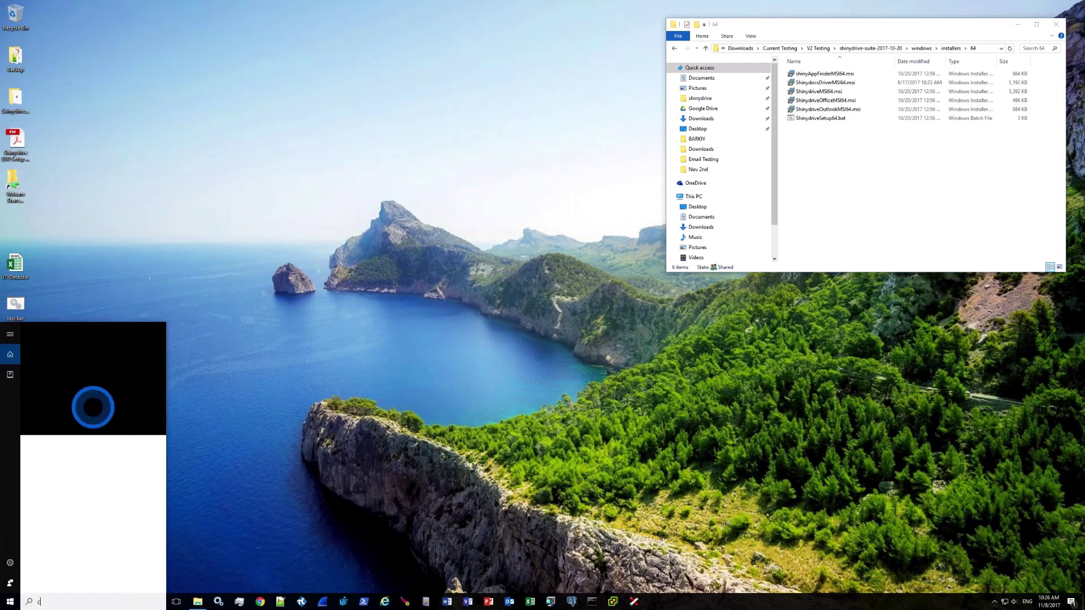
{"action": "type", "text": "cmd"}
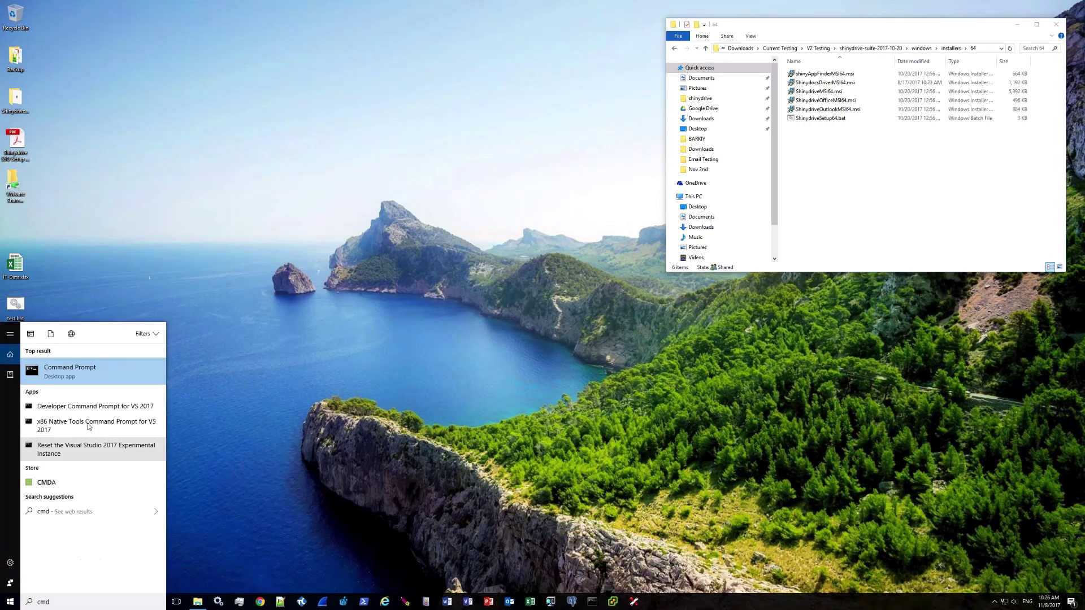
{"action": "right_click", "coordinate": [84, 380]}
{"action": "left_click", "coordinate": [100, 388]}
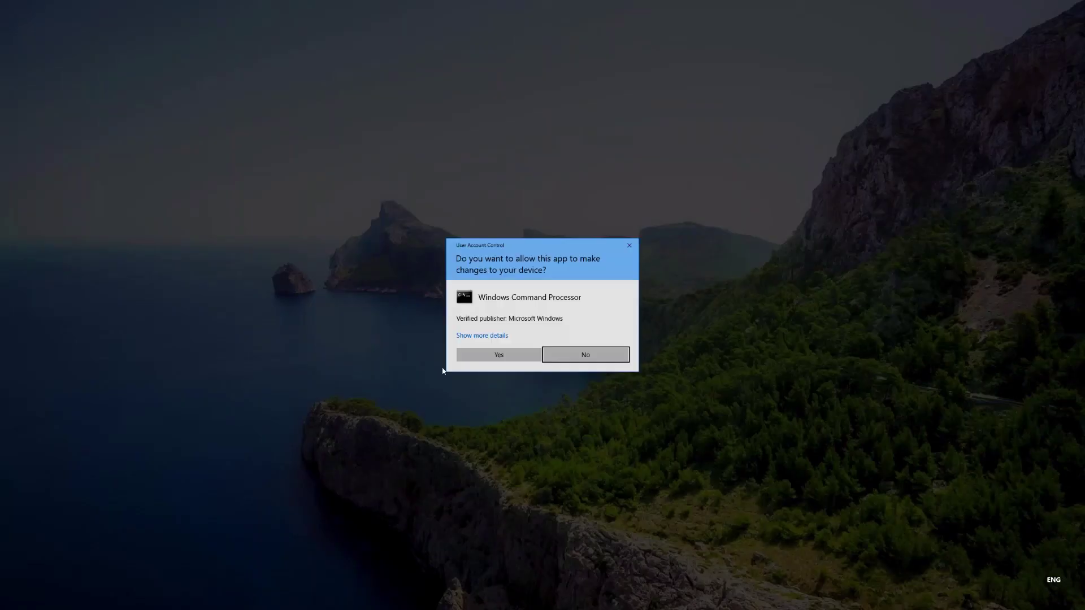
{"action": "left_click", "coordinate": [473, 356]}
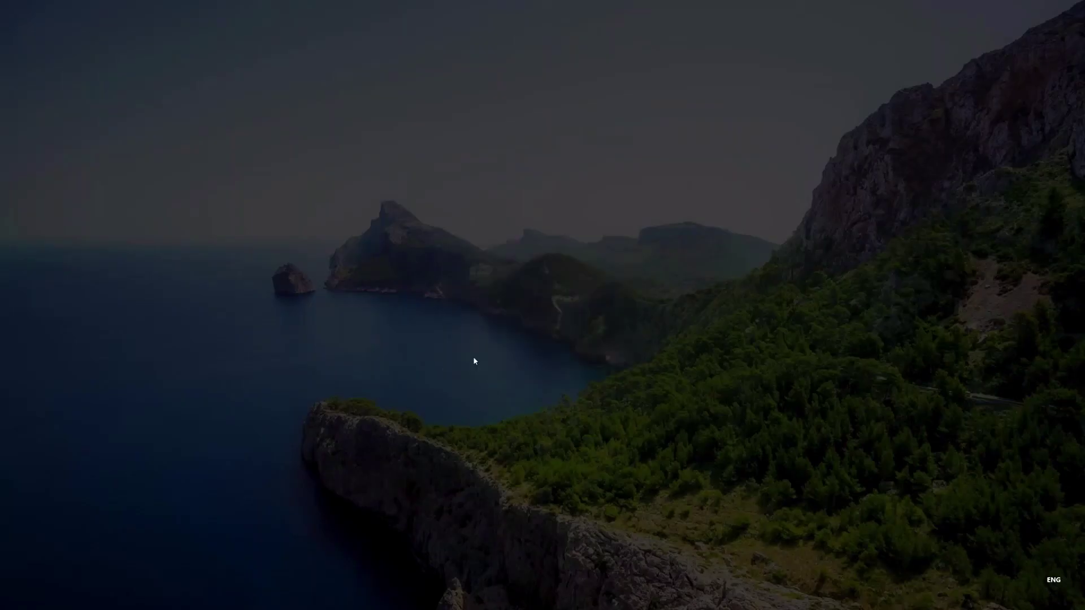
Change the console's directory to the pasted windows\installers\64 path
{"action": "left_click_drag", "start_coordinate": [305, 62], "coordinate": [382, 125]}
{"action": "left_click", "coordinate": [236, 171]}
{"action": "type", "text": "cd"}
{"action": "key", "text": "ctrl+v"}
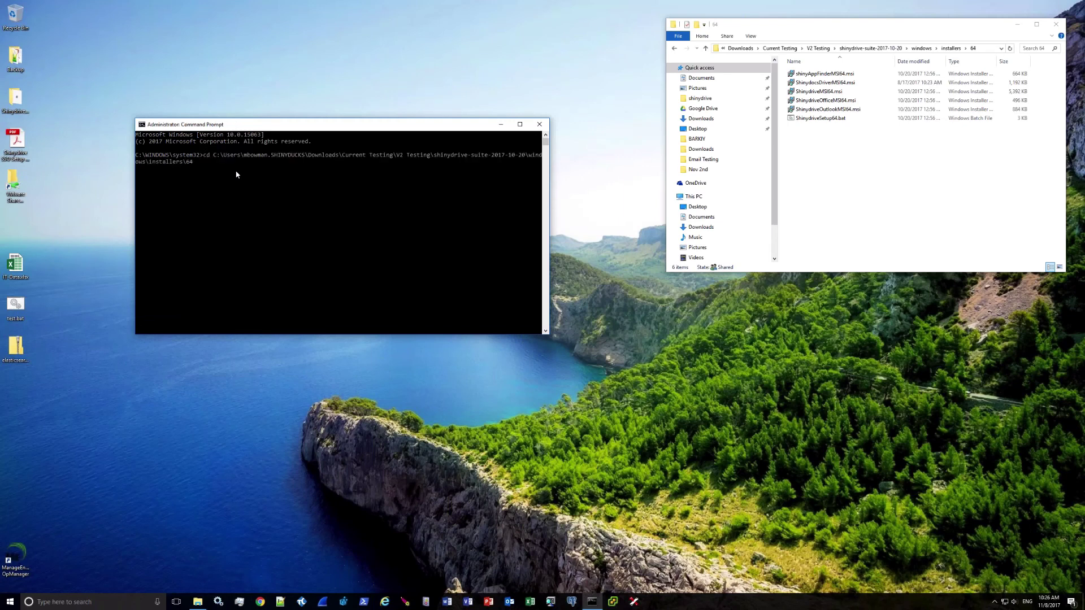
{"action": "key", "text": "Return"}
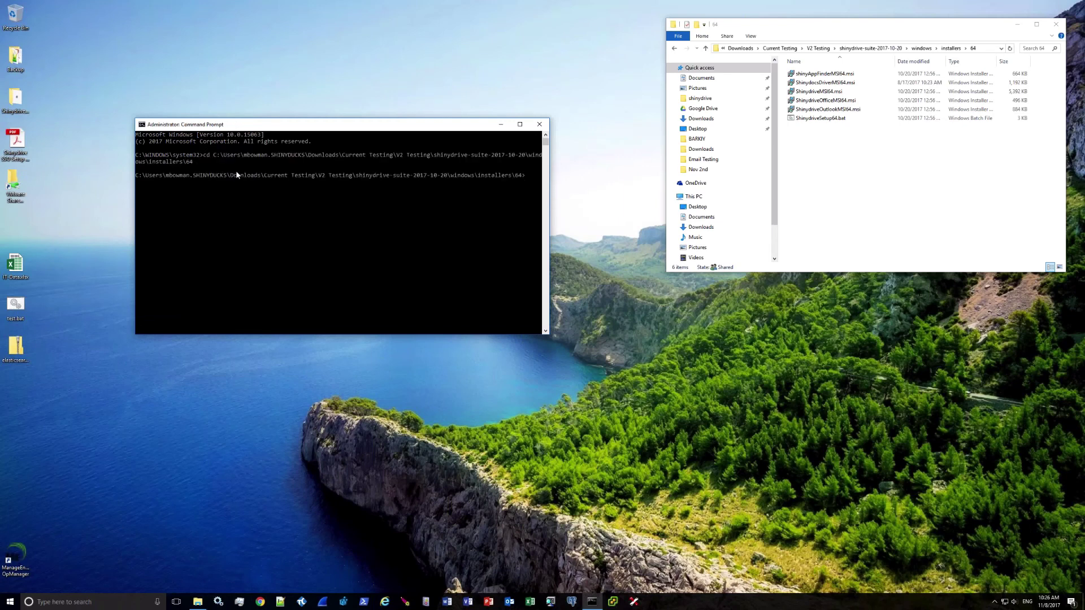
{"action": "left_click_drag", "start_coordinate": [300, 130], "coordinate": [411, 55]}
Open Programs and Features from Apps and Features and select Microsoft Visual Studio 2010 Tools for Office Runtime (x64)
{"action": "right_click", "coordinate": [10, 602]}
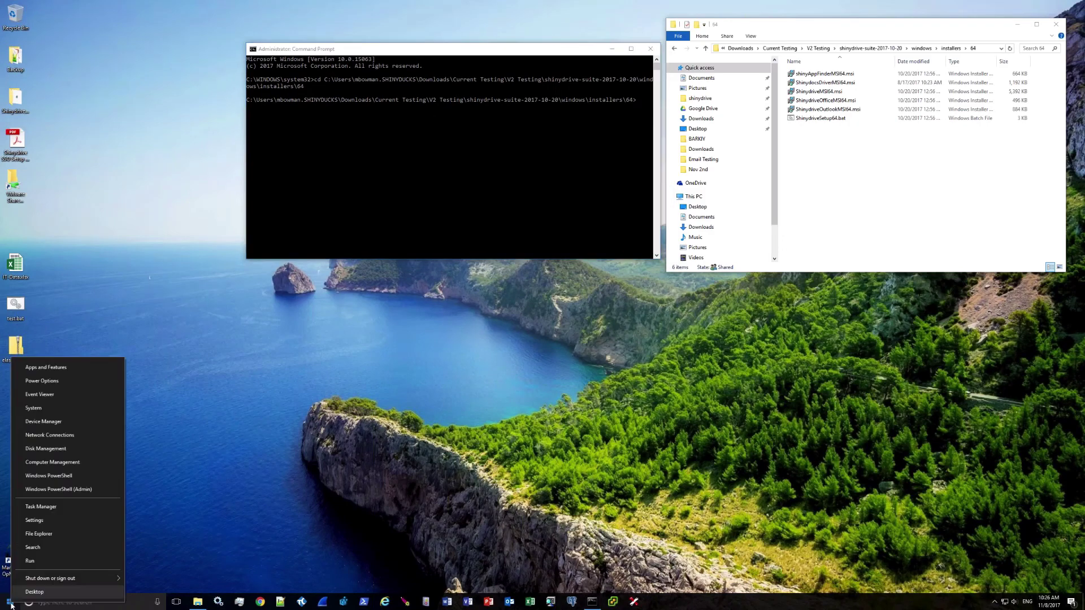
{"action": "left_click", "coordinate": [39, 369]}
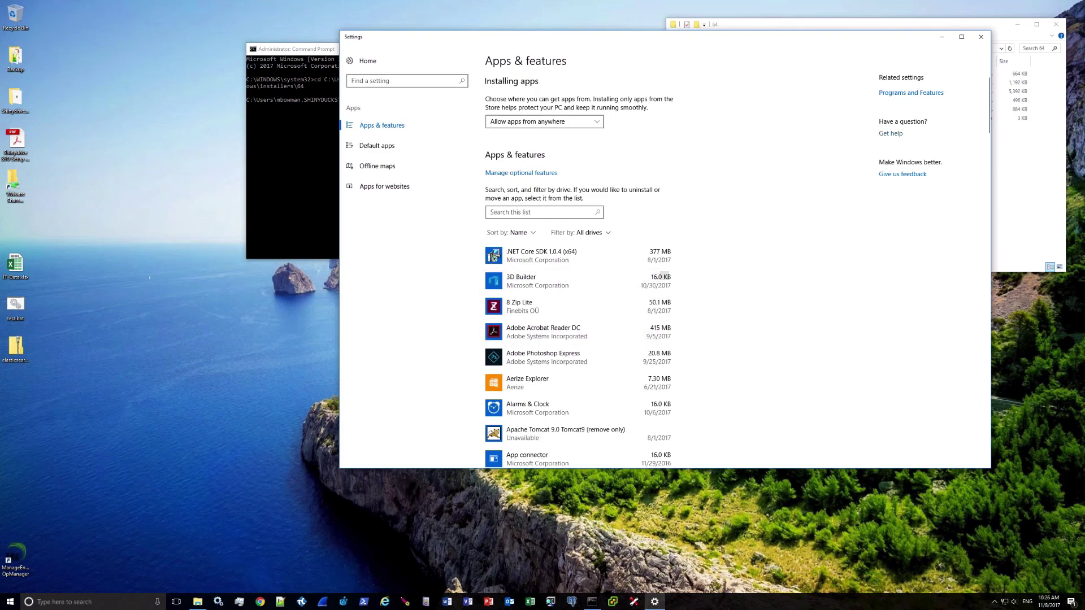
{"action": "left_click", "coordinate": [905, 94]}
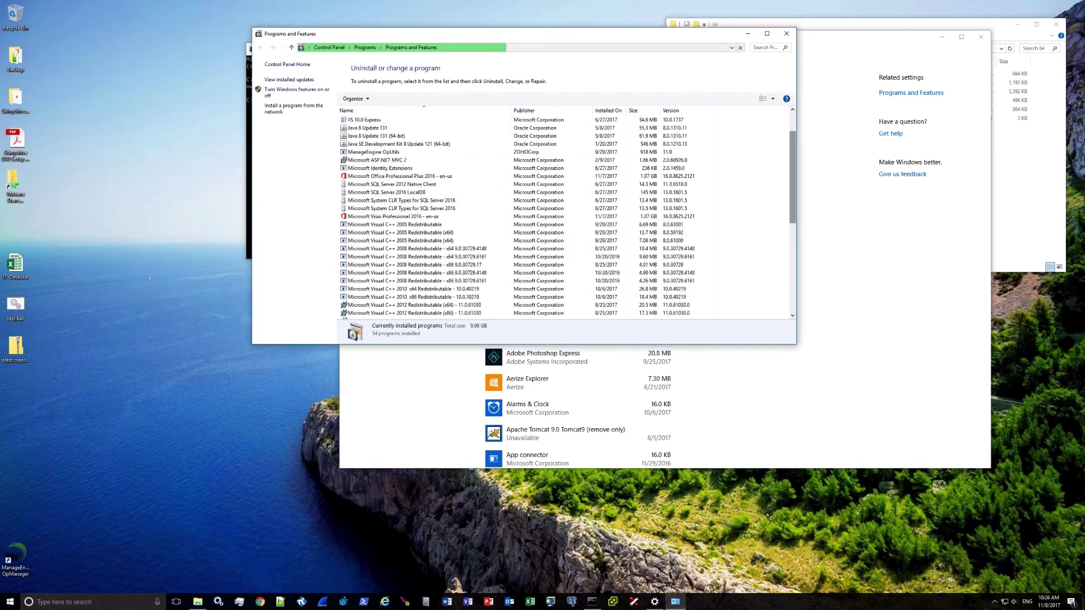
{"action": "scroll", "coordinate": [796, 211], "scroll_direction": "down", "scroll_amount": 3}
{"action": "left_click_drag", "start_coordinate": [793, 211], "coordinate": [800, 243]}
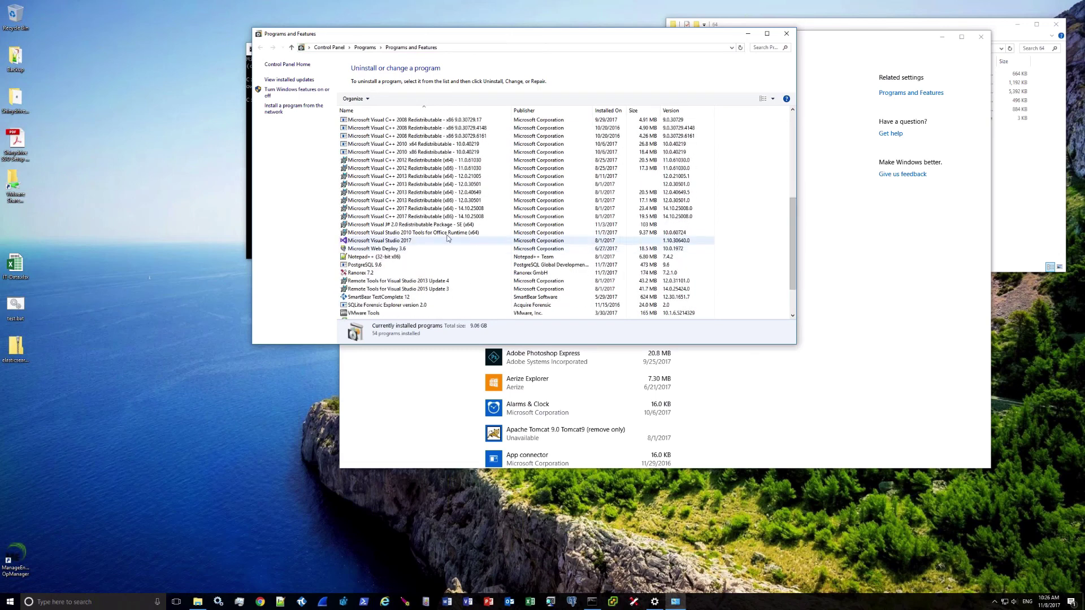
{"action": "left_click", "coordinate": [446, 233]}
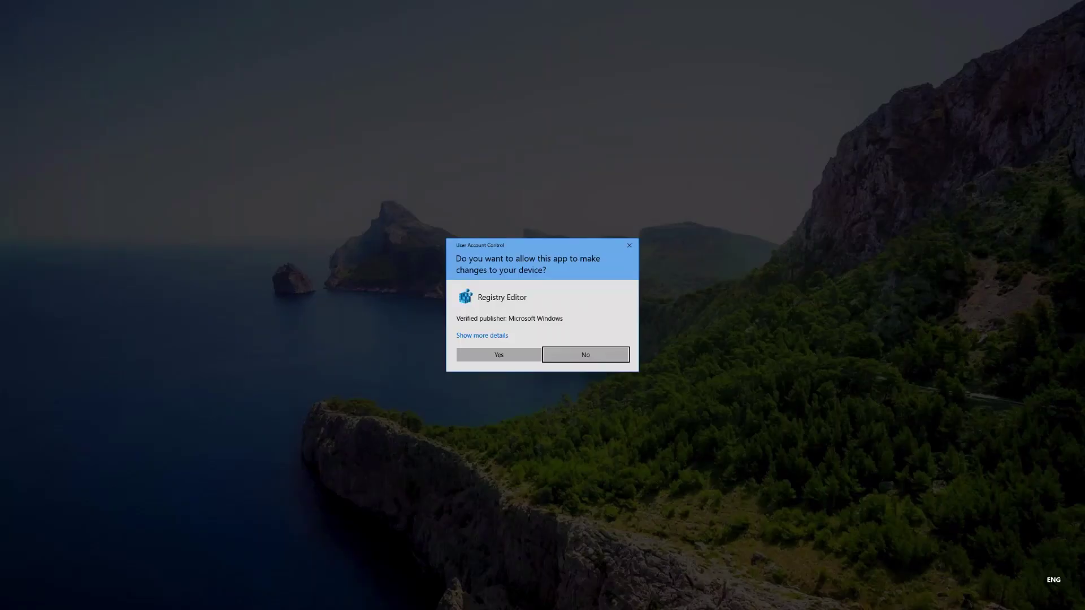
Approve Registry Editor, go to NET Framework Setup\NDP and read the v4\Full Version, 4.7.02046
{"action": "left_click", "coordinate": [489, 352]}
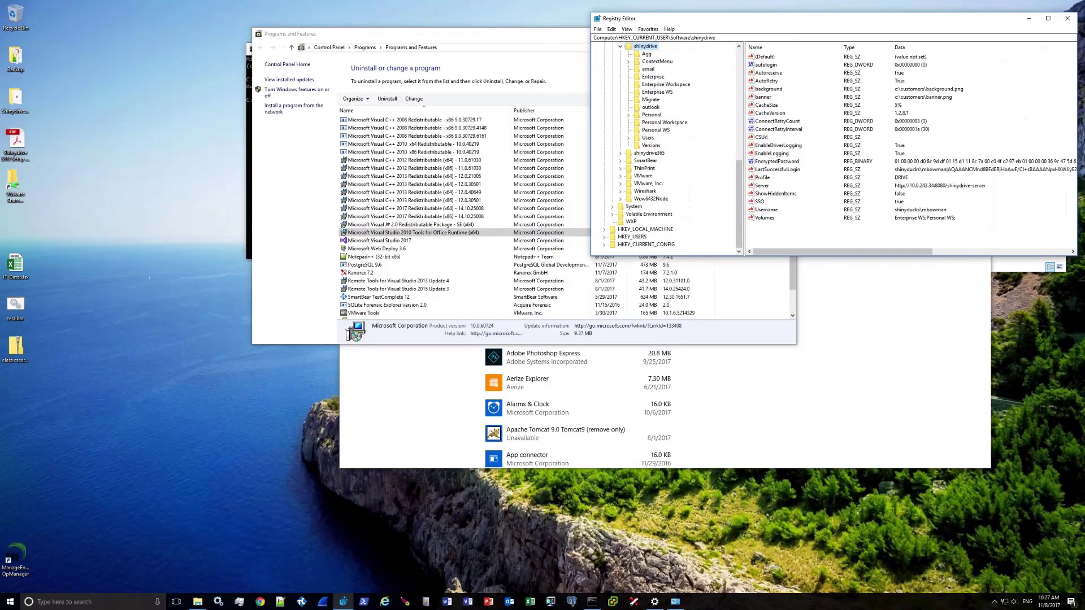
{"action": "left_click", "coordinate": [729, 38]}
{"action": "key", "text": "ctrl+v"}
{"action": "key", "text": "Return"}
{"action": "left_click_drag", "start_coordinate": [789, 38], "coordinate": [594, 37]}
{"action": "scroll", "coordinate": [648, 132], "scroll_direction": "down", "scroll_amount": 5}
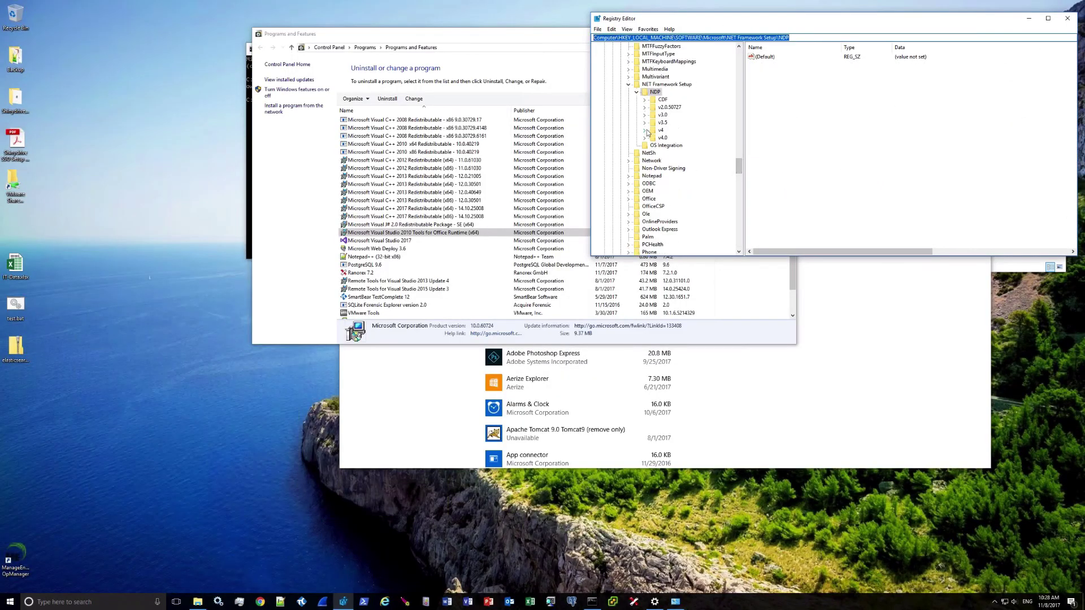
{"action": "left_click", "coordinate": [645, 131]}
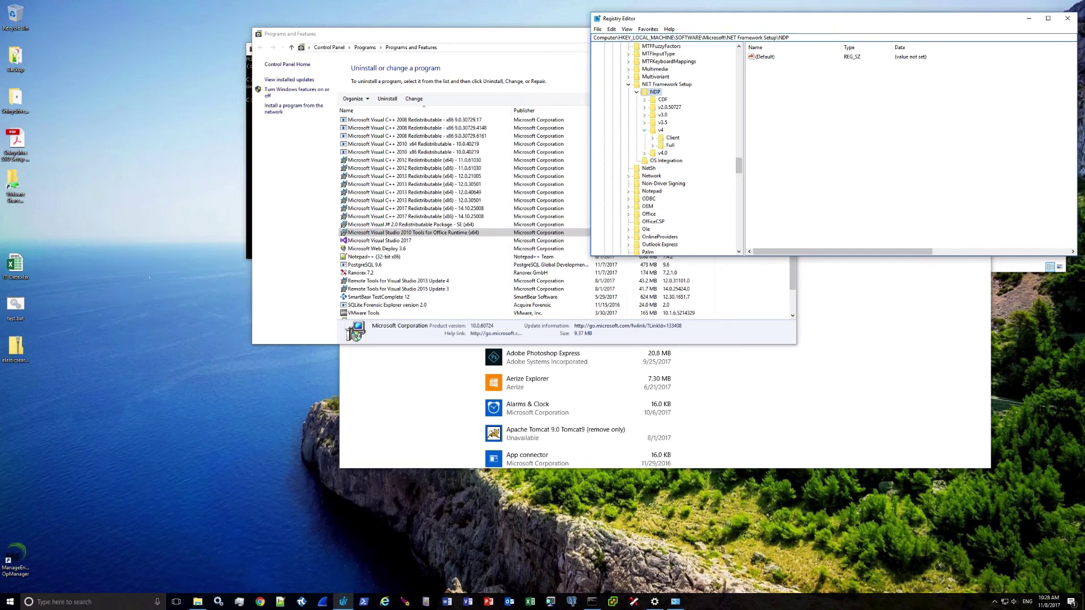
{"action": "left_click", "coordinate": [669, 145]}
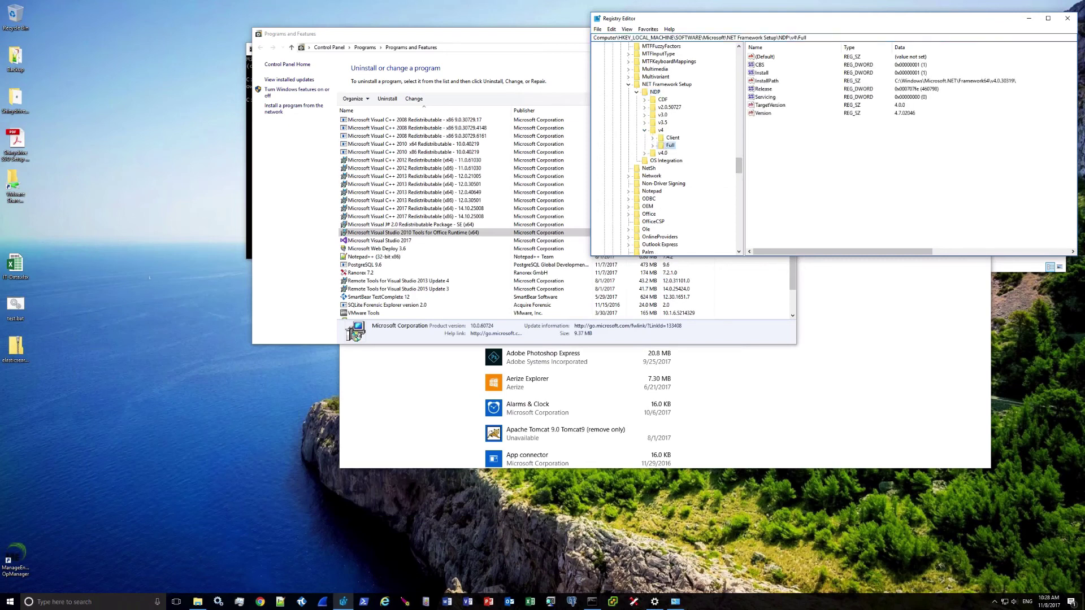
{"action": "left_click", "coordinate": [766, 114]}
Close Registry Editor, Programs and Features and Settings, and widen the console window
{"action": "left_click", "coordinate": [1067, 18]}
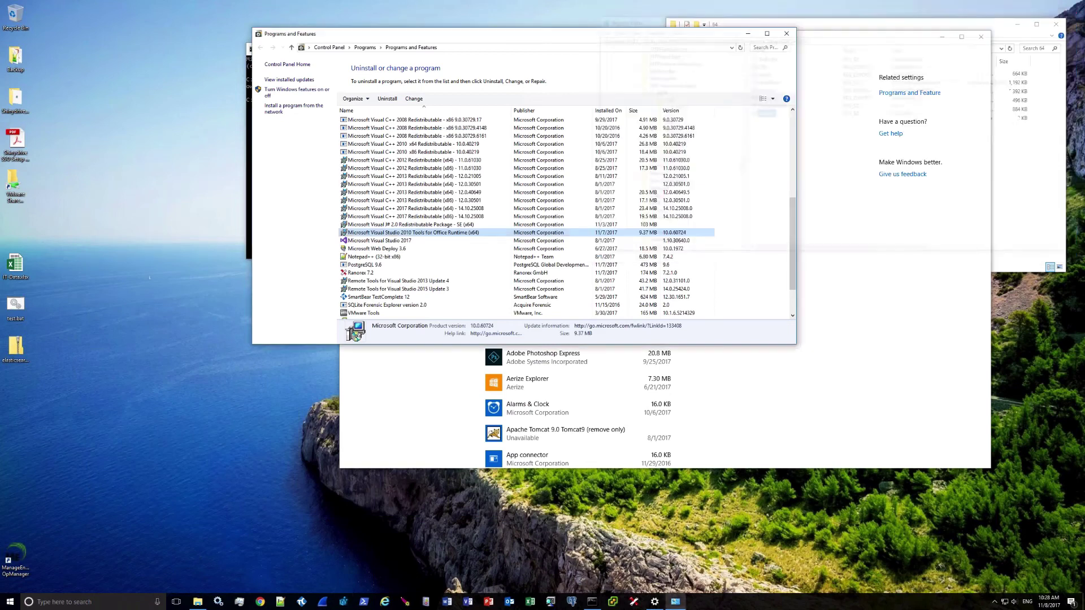
{"action": "left_click", "coordinate": [787, 34]}
{"action": "left_click", "coordinate": [979, 35]}
{"action": "left_click_drag", "start_coordinate": [293, 72], "coordinate": [289, 71]}
{"action": "left_click", "coordinate": [819, 119]}
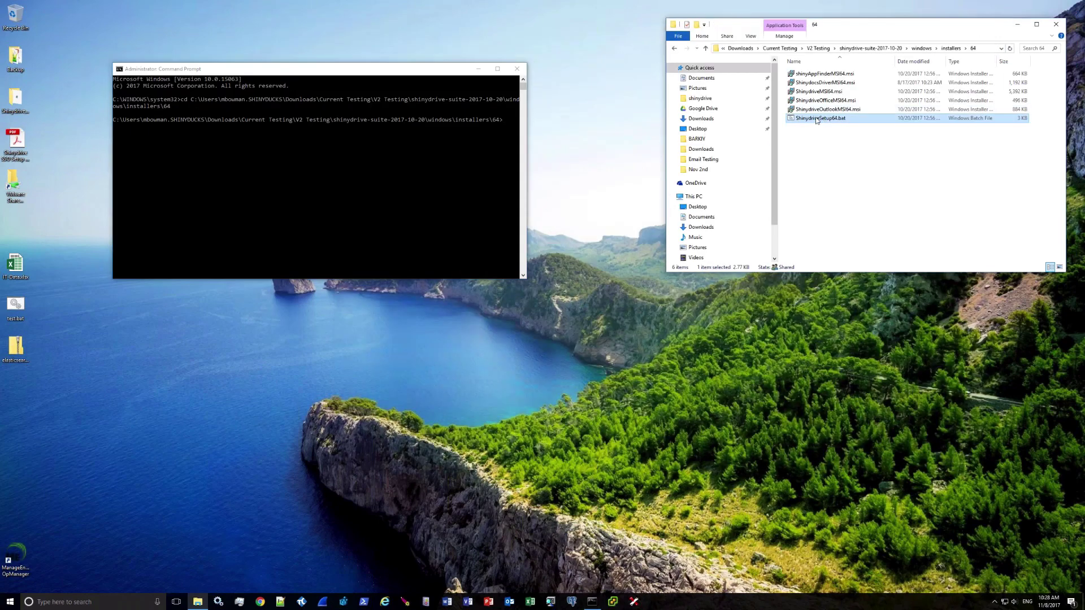
{"action": "left_click_drag", "start_coordinate": [531, 150], "coordinate": [663, 150]}
Run 'ShinydriveSetup64.bat all' in the console to install all Shinydrive components
{"action": "left_click", "coordinate": [538, 126]}
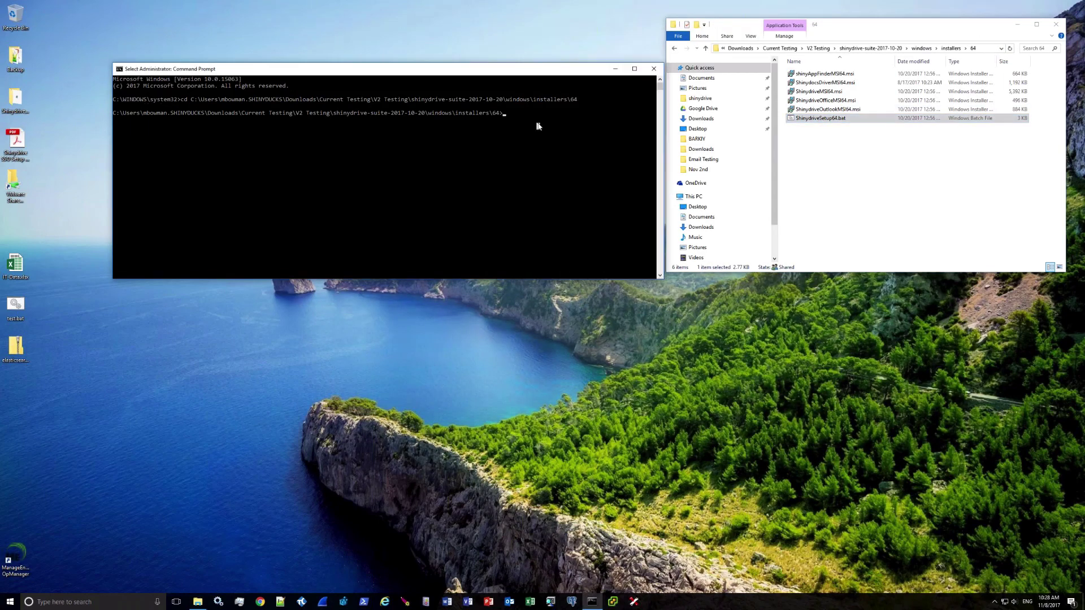
{"action": "type", "text": "s"}
{"action": "type", "text": "all"}
{"action": "key", "text": "Up"}
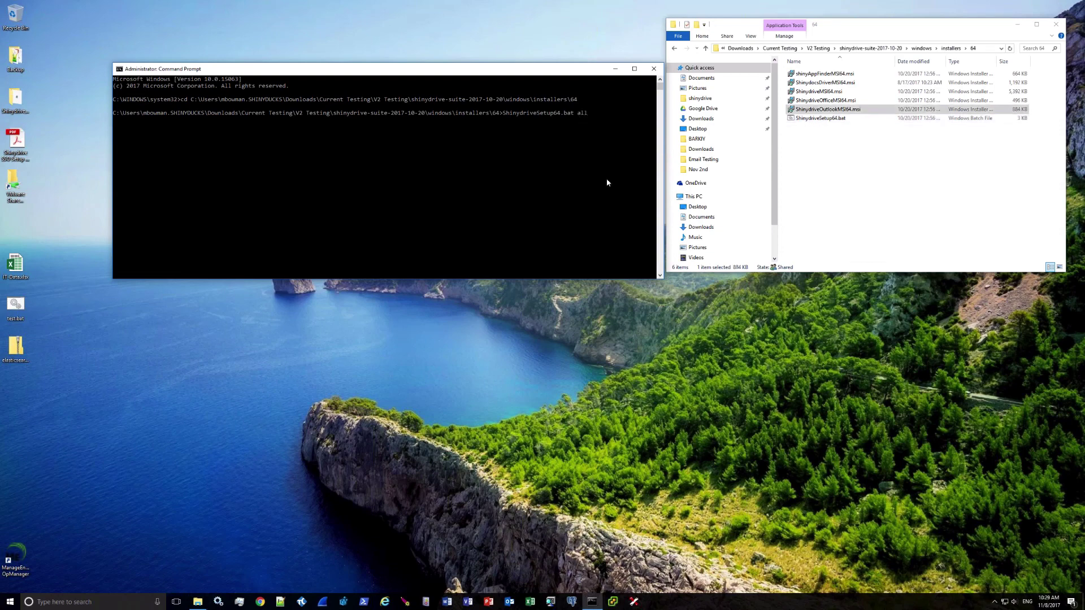
{"action": "key", "text": "Return"}
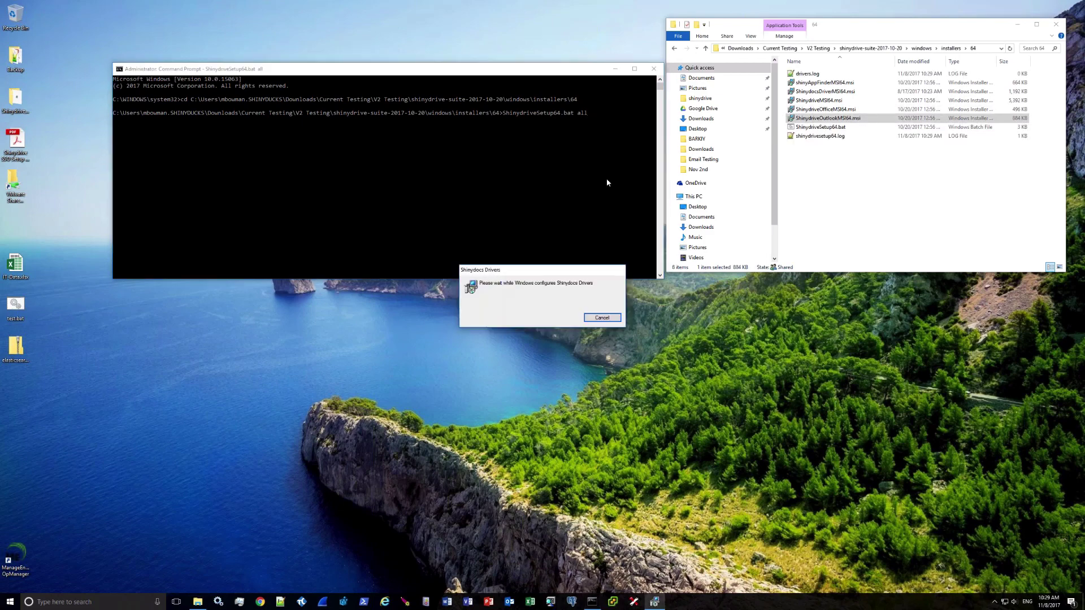
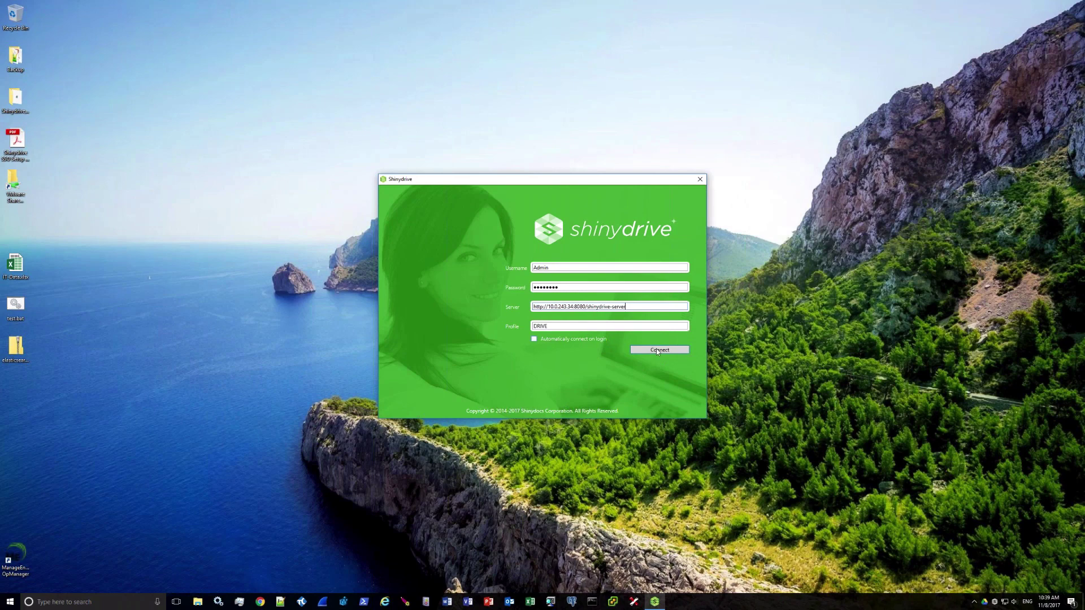
Submit the Shinydrive login with Connect so the Enterprise Workspace mounts as drive H:
{"action": "left_click", "coordinate": [658, 351]}
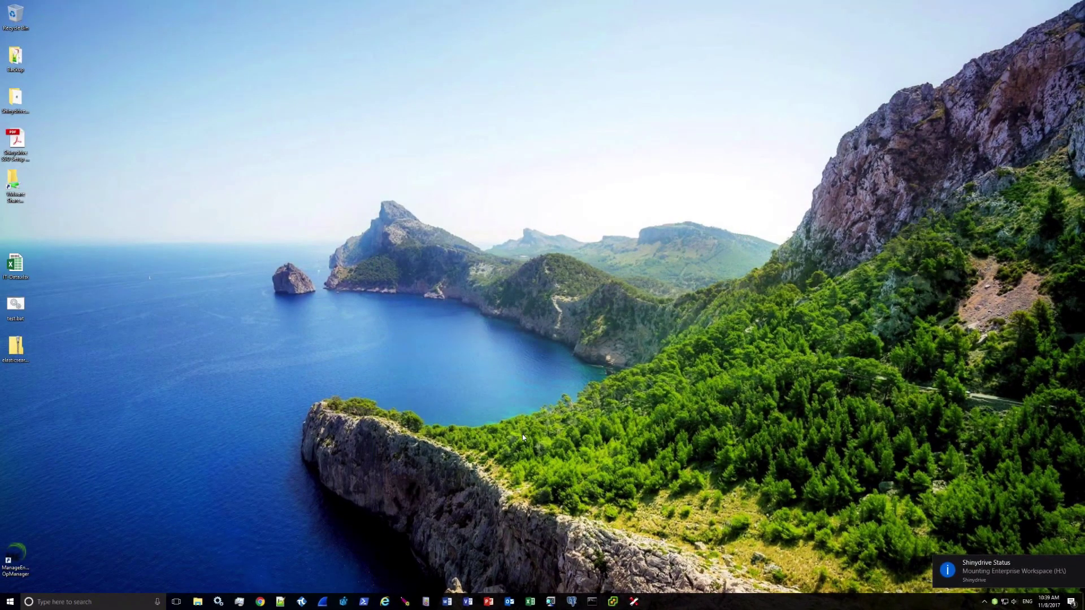
{"action": "left_click", "coordinate": [199, 603]}
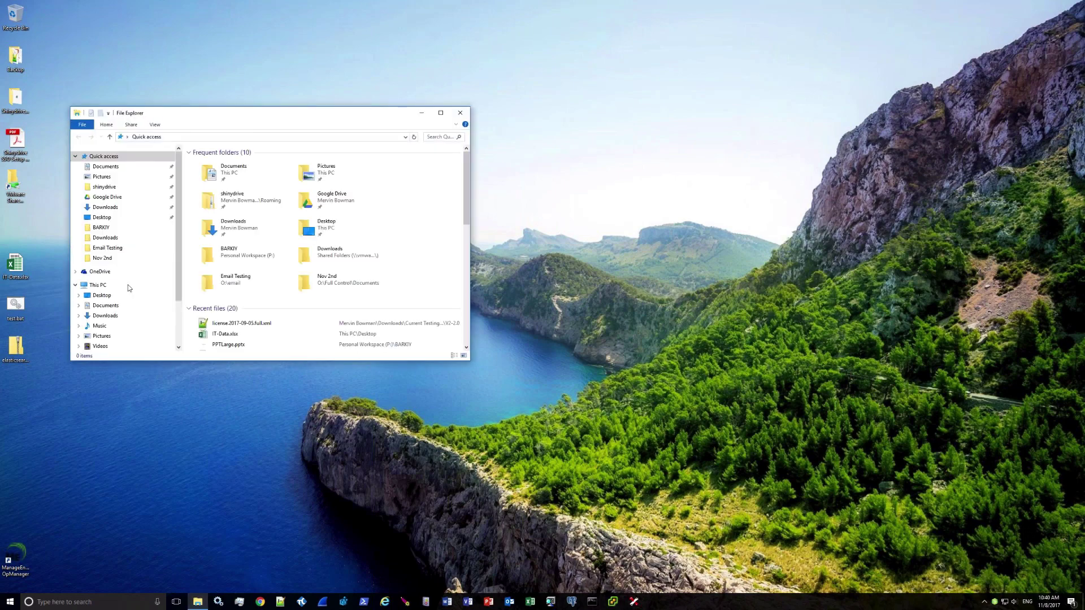
{"action": "left_click_drag", "start_coordinate": [178, 292], "coordinate": [182, 336]}
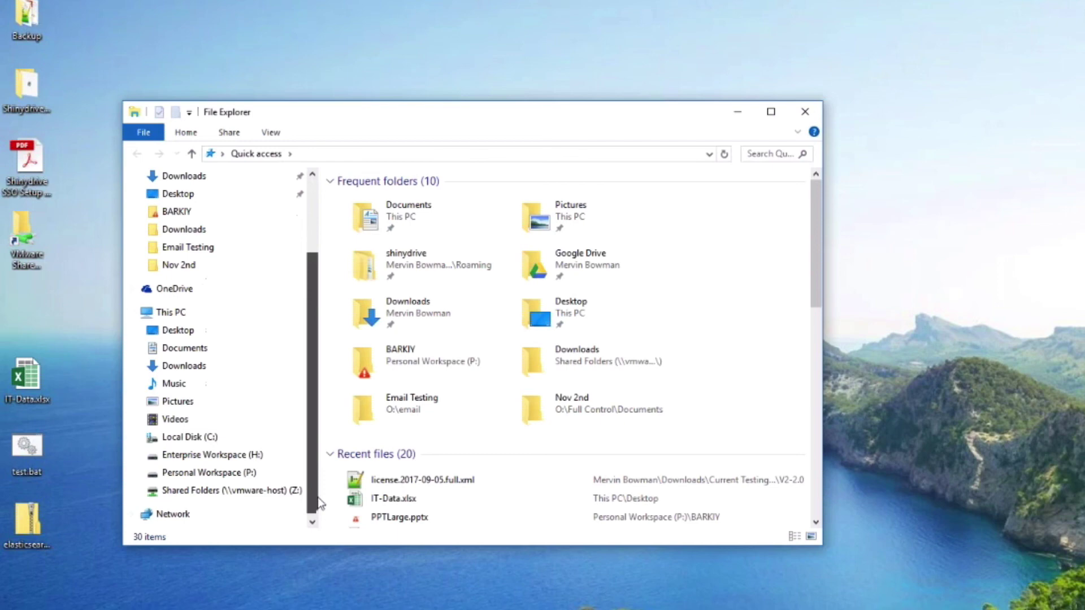
{"action": "left_click", "coordinate": [239, 456]}
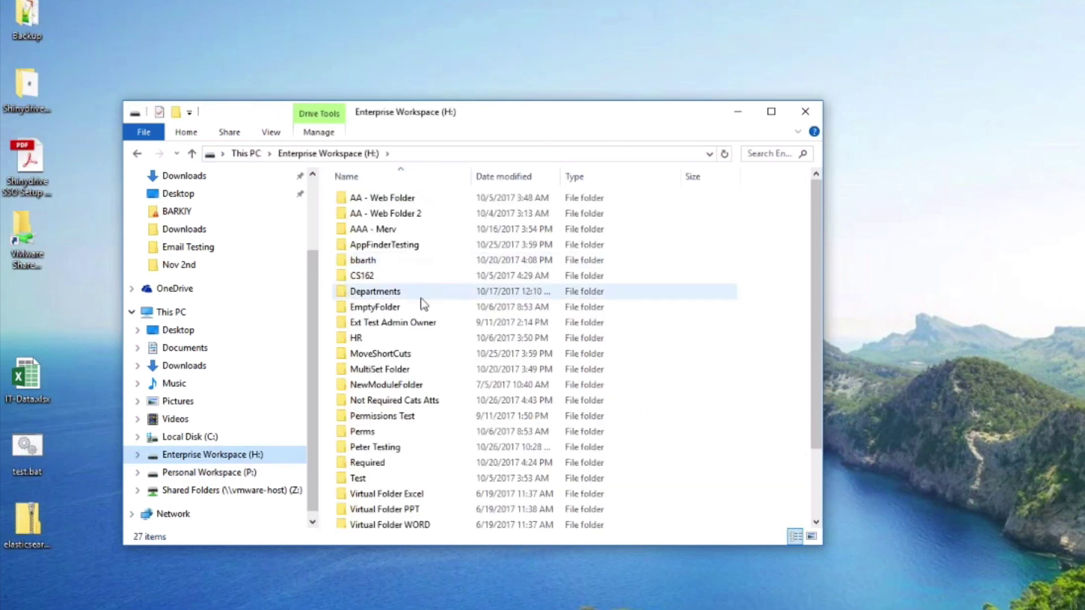
{"action": "left_click", "coordinate": [257, 474]}
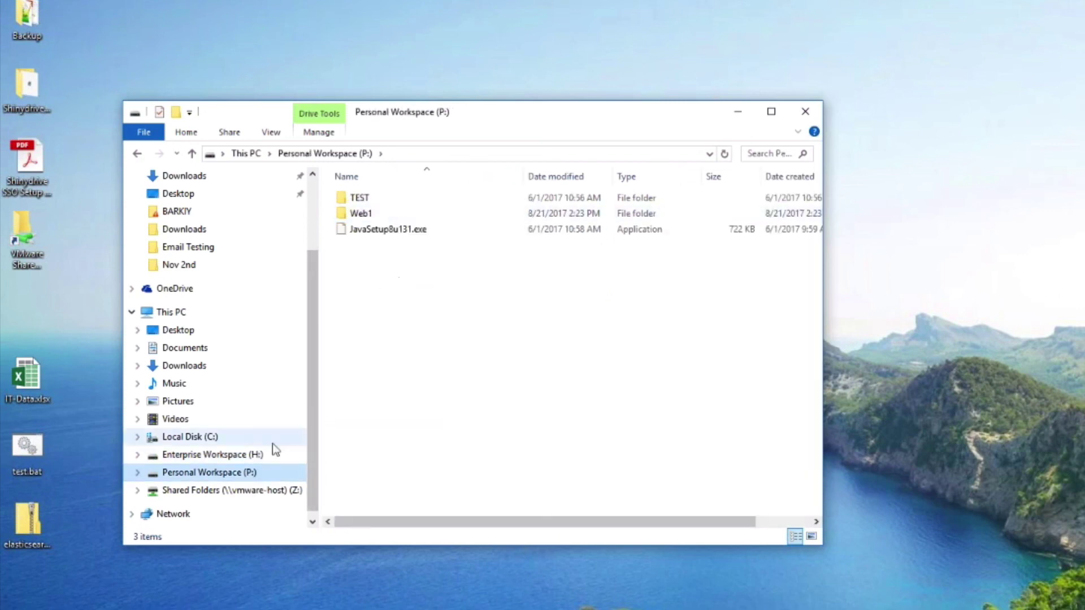
{"action": "left_click", "coordinate": [264, 459]}
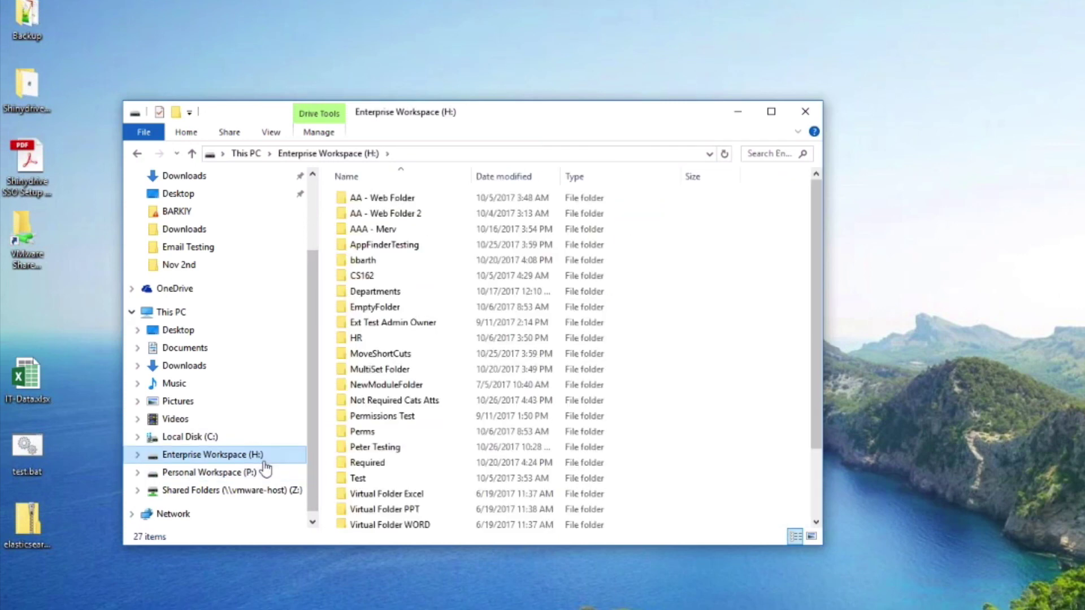
{"action": "left_click", "coordinate": [806, 111]}
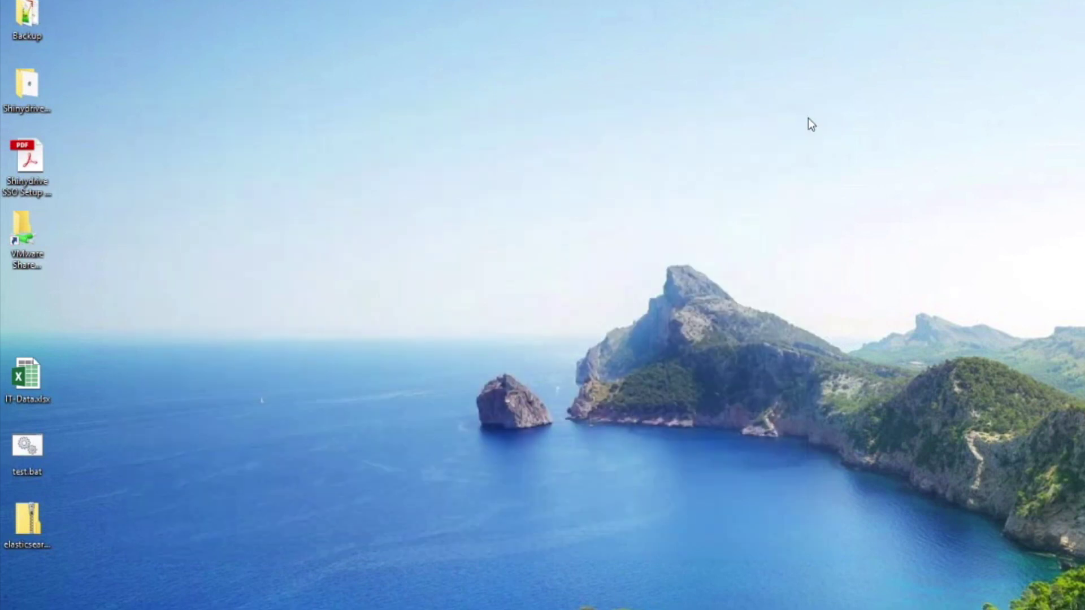